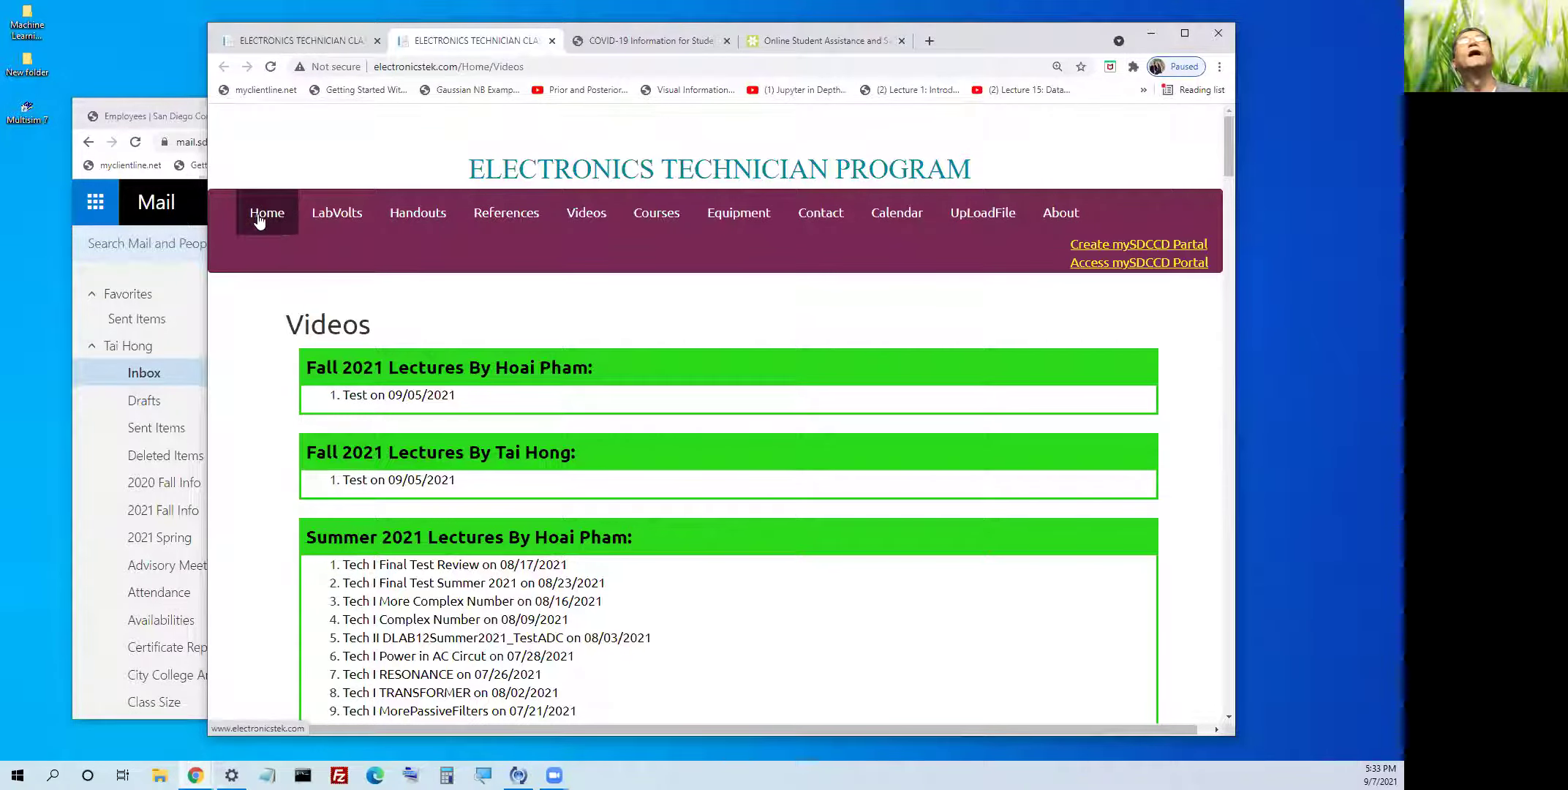
# - Open the Electronics Technician Program home page and review the class meeting schedule and class location
pyautogui.click(265, 214)
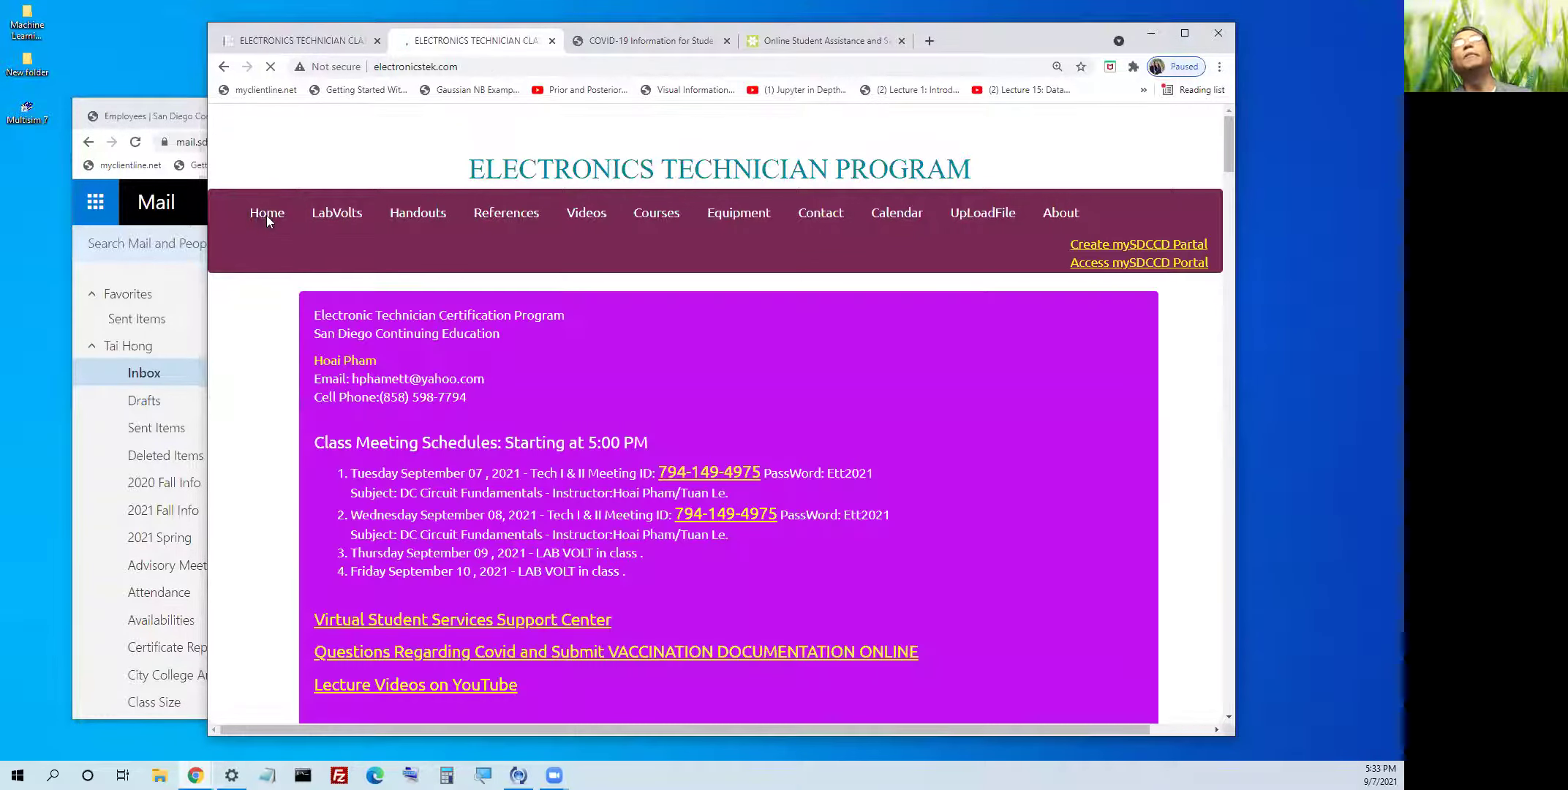
pyautogui.scroll(-3, 278, 230)
pyautogui.scroll(-2, 338, 372)
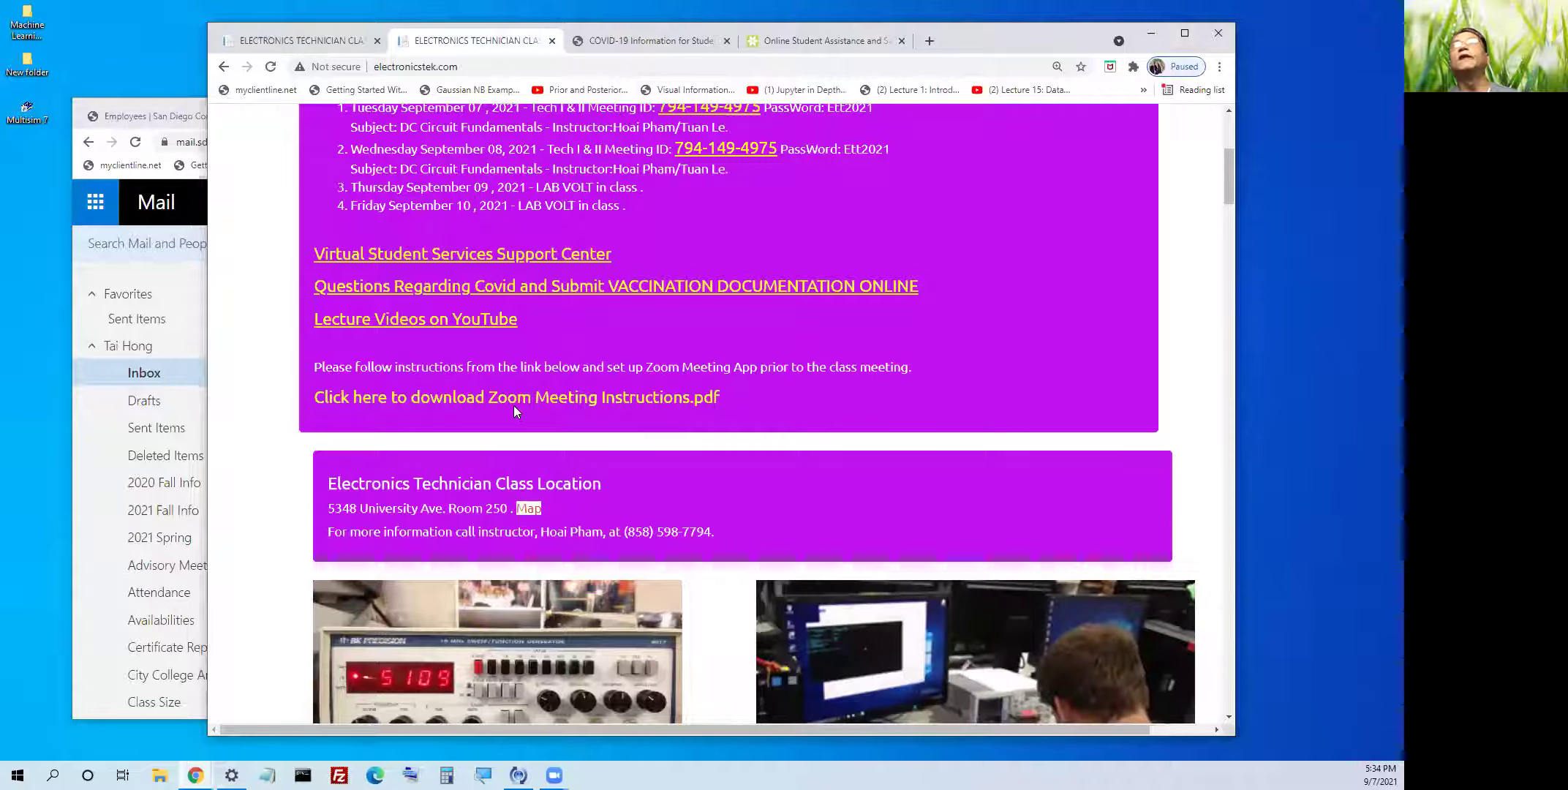
pyautogui.scroll(-1, 504, 413)
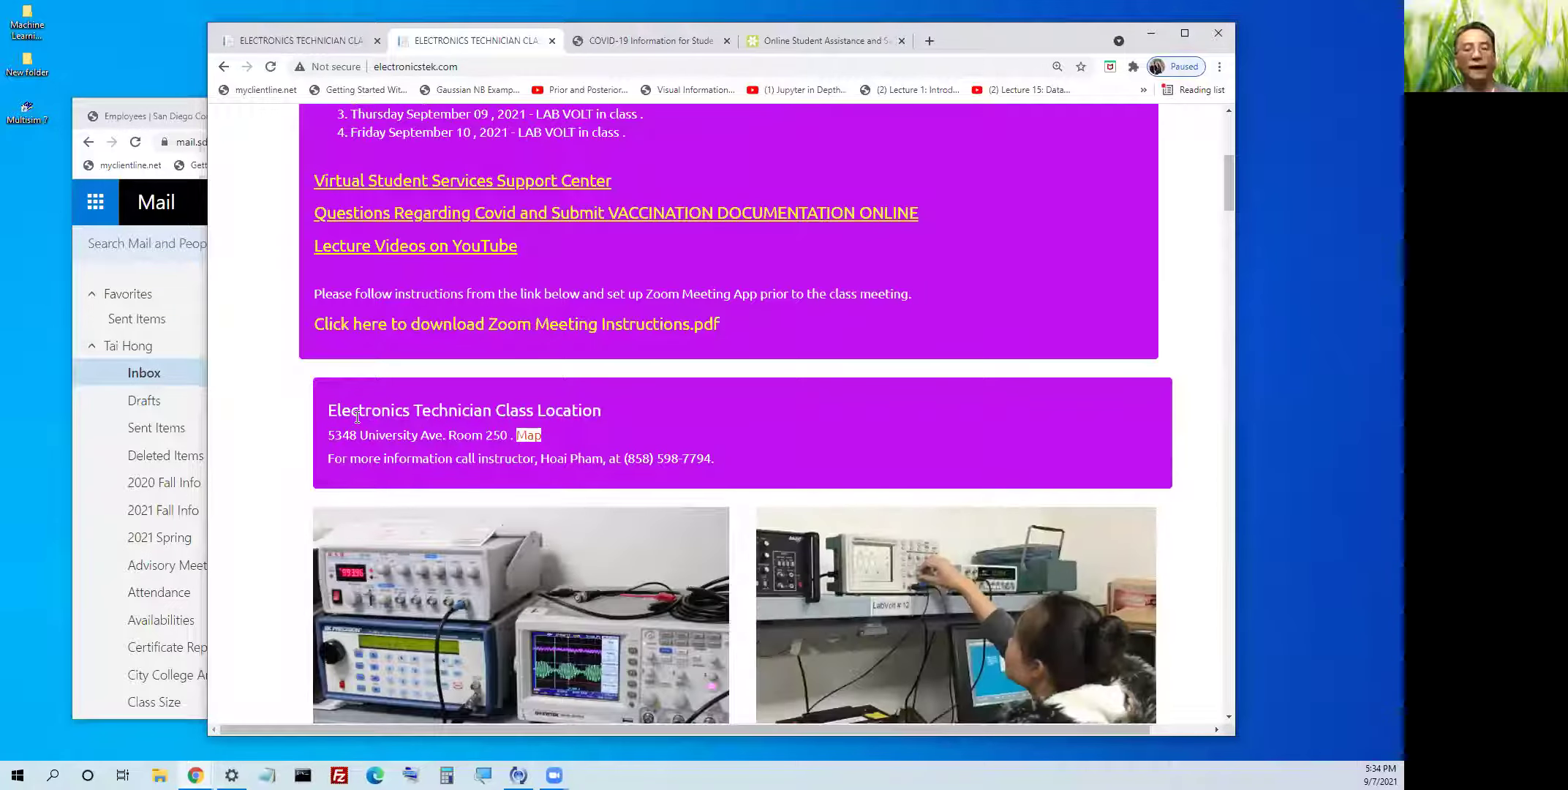
# - Enlarge the web page's text and open the map linked beside the class location
pyautogui.hotkey('ctrl', '+')
pyautogui.hotkey('ctrl', '+')
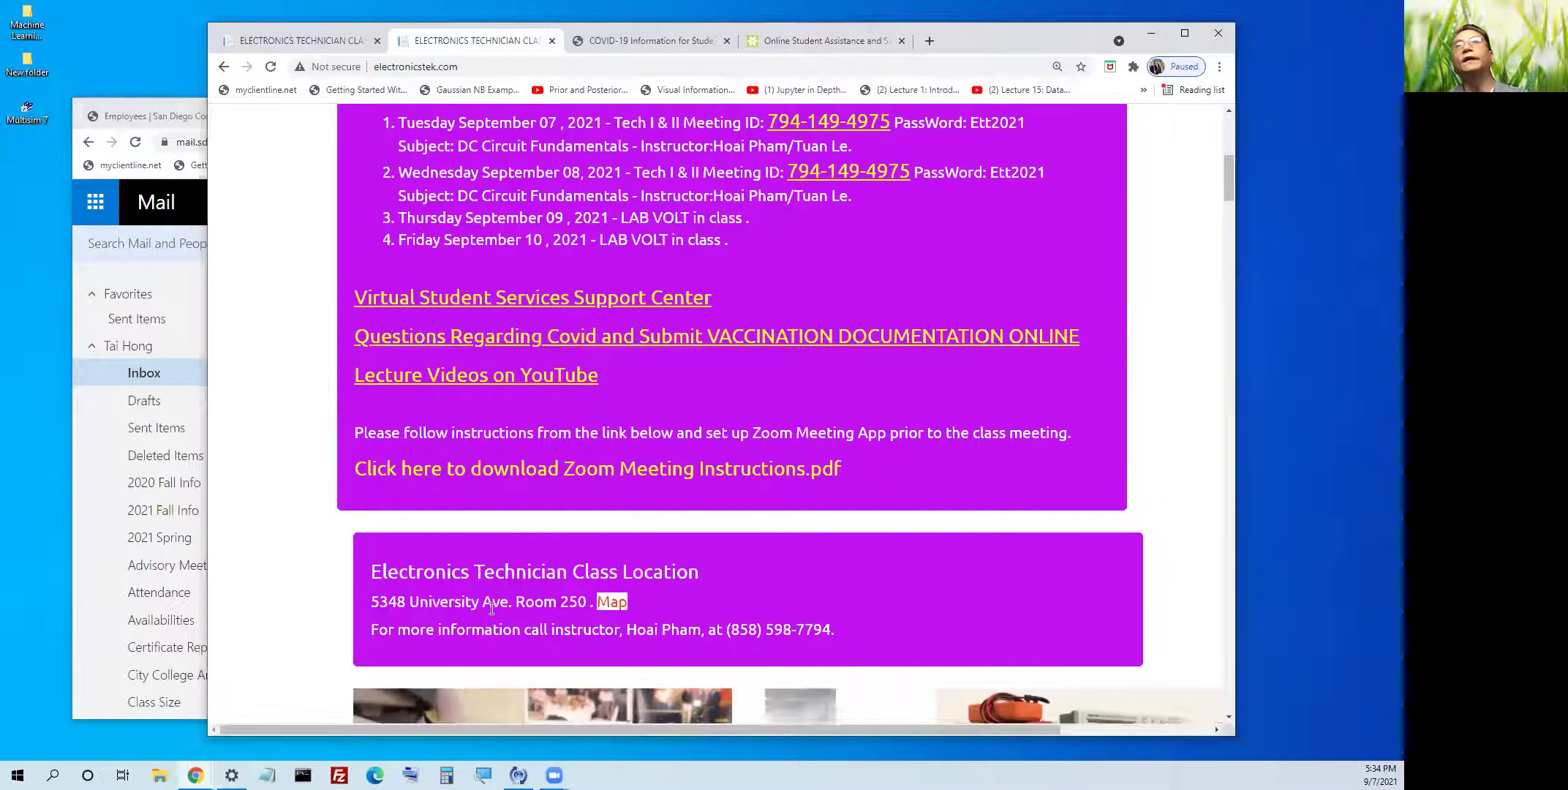
pyautogui.hotkey('ctrl', '+')
pyautogui.scroll(-2, 492, 613)
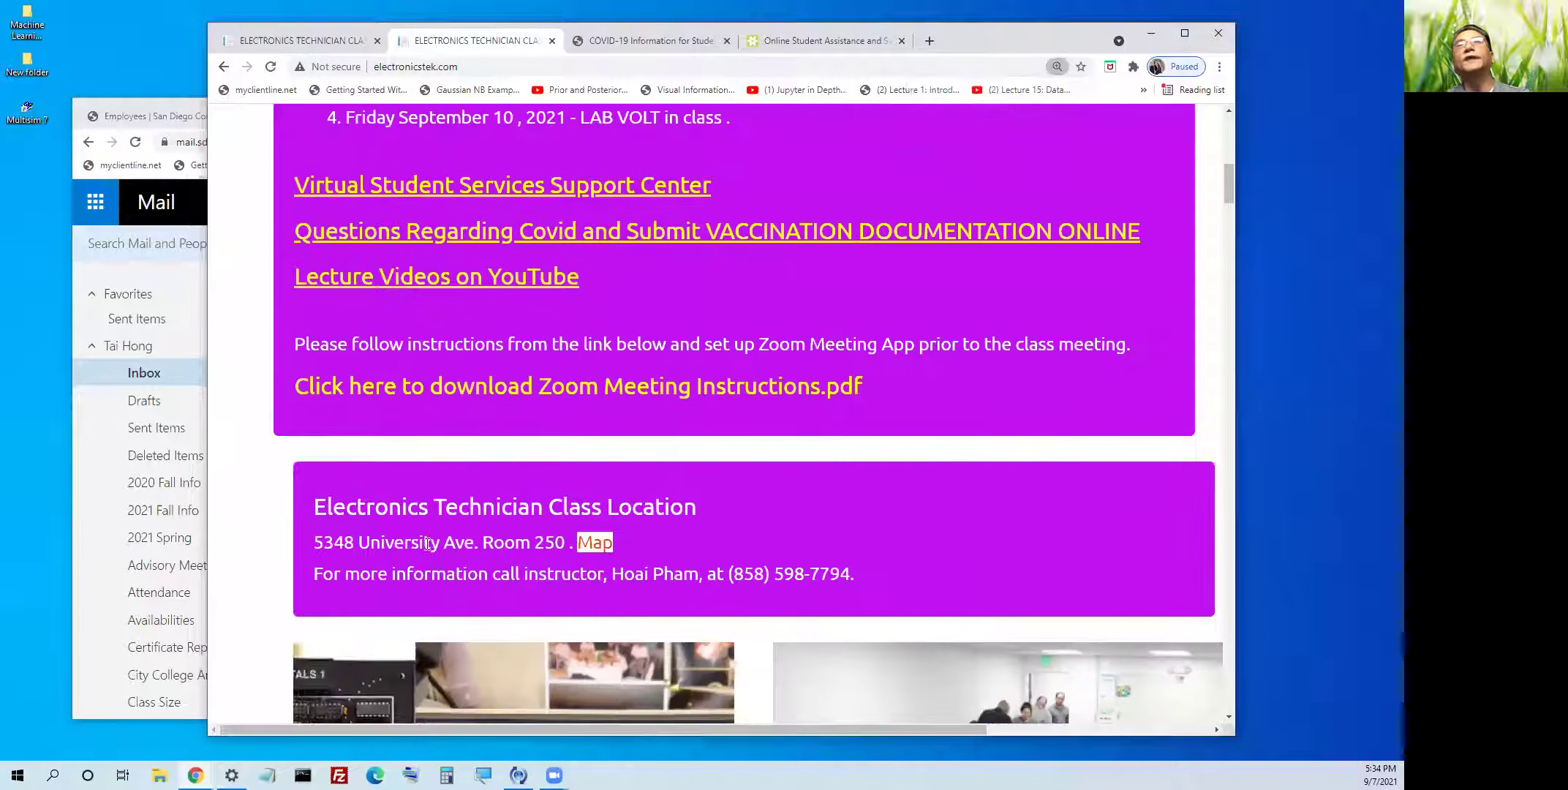
pyautogui.click(596, 548)
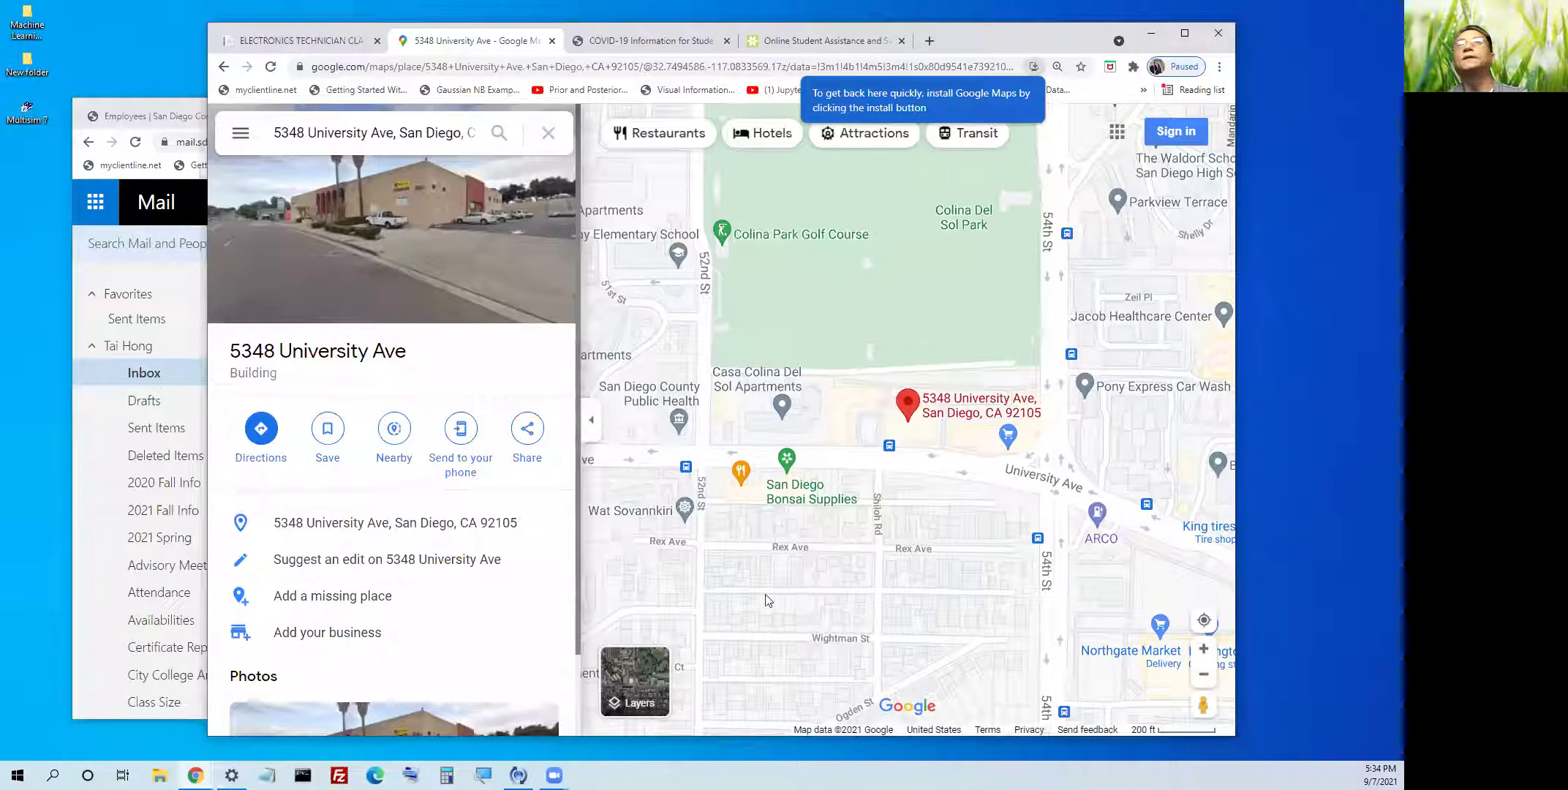
# - Examine the class building's photo and surrounding streets in Google Maps at a larger page size
pyautogui.scroll(-1, 486, 669)
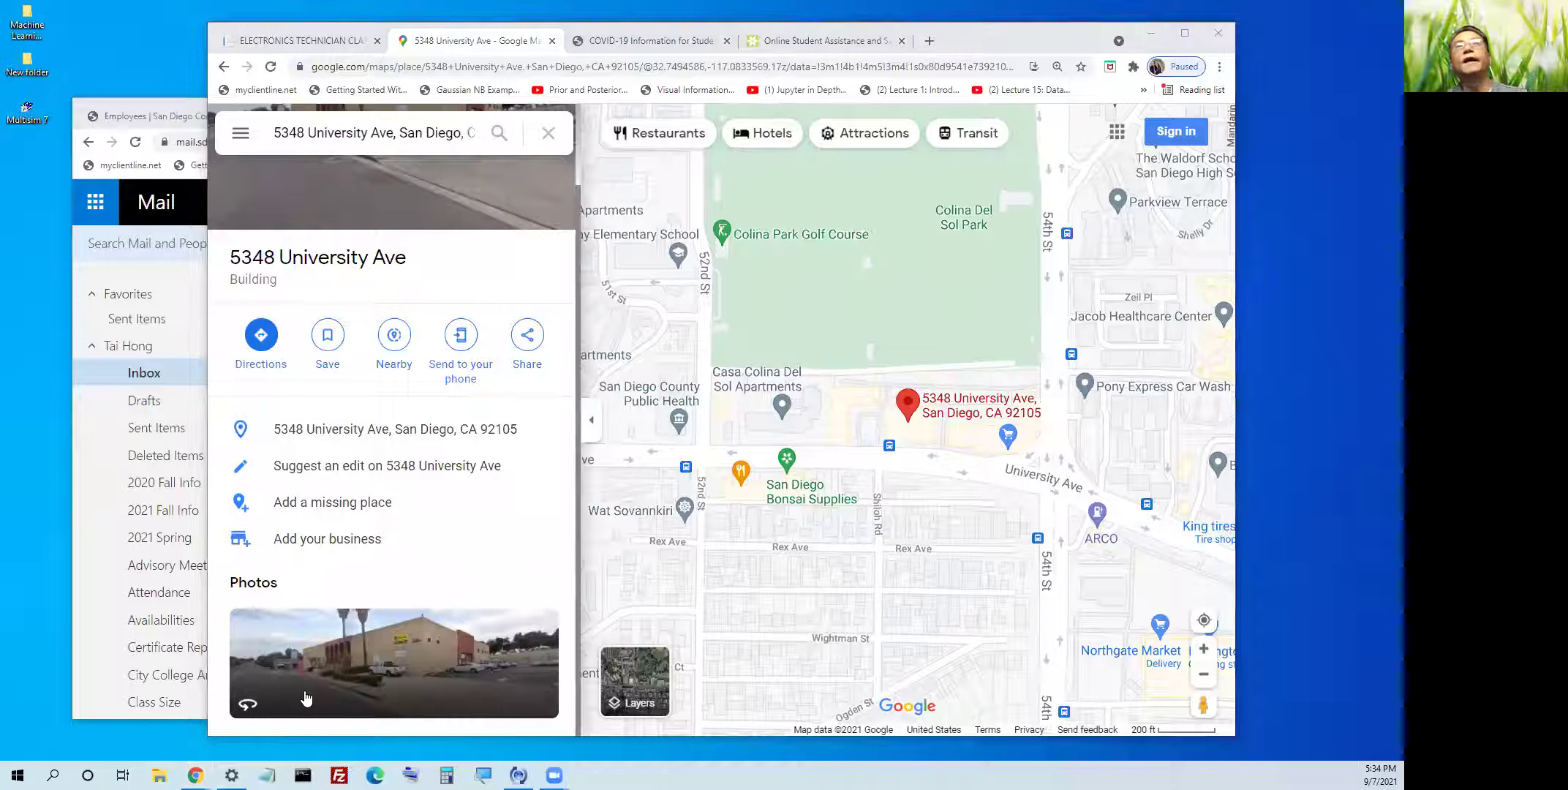
pyautogui.scroll(1, 422, 658)
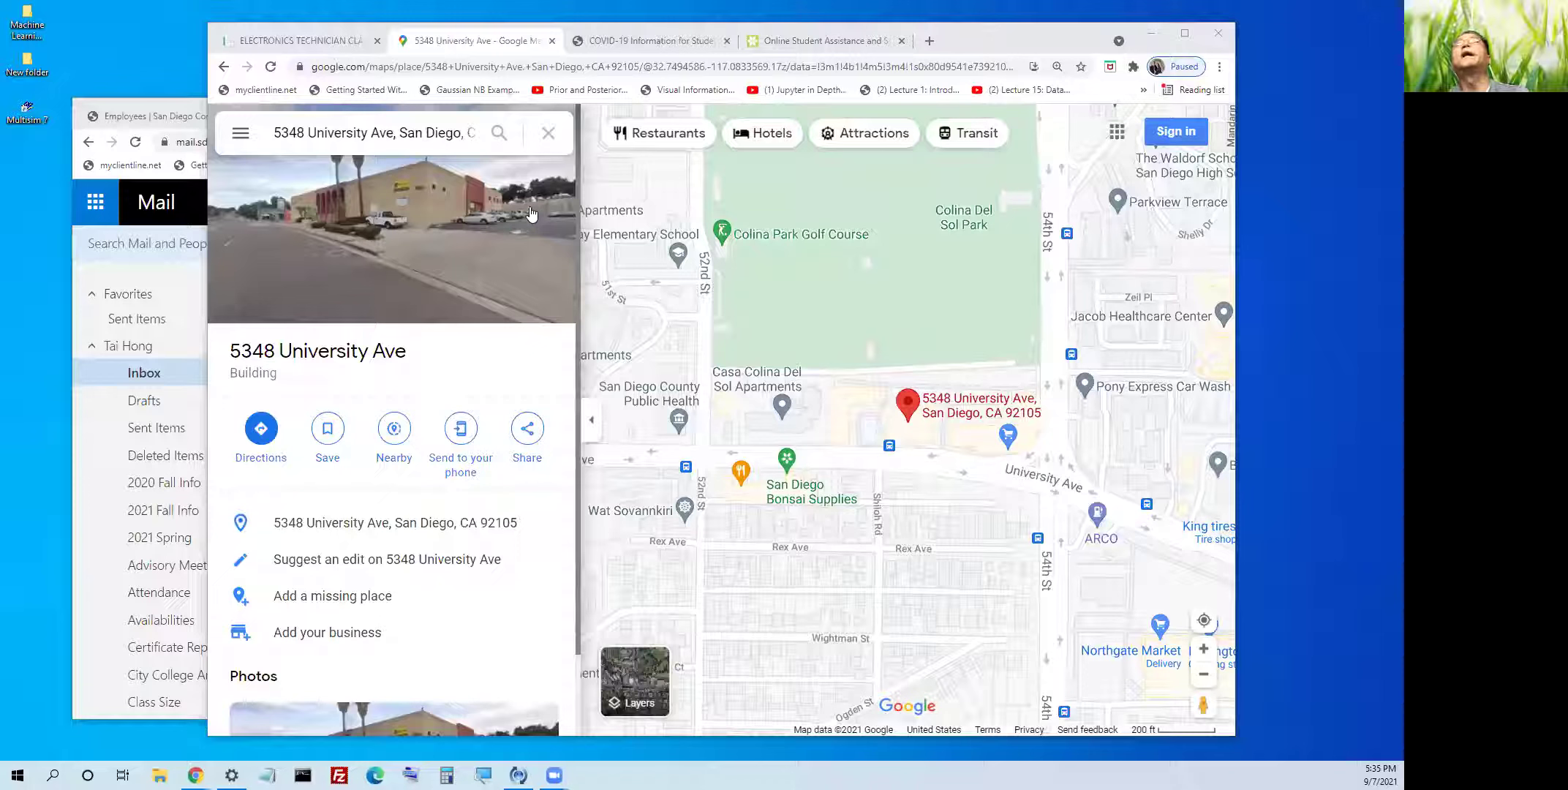
pyautogui.hotkey('ctrl', '+')
pyautogui.hotkey('ctrl', '+')
pyautogui.hotkey('ctrl', '+')
pyautogui.hotkey('ctrl', '+')
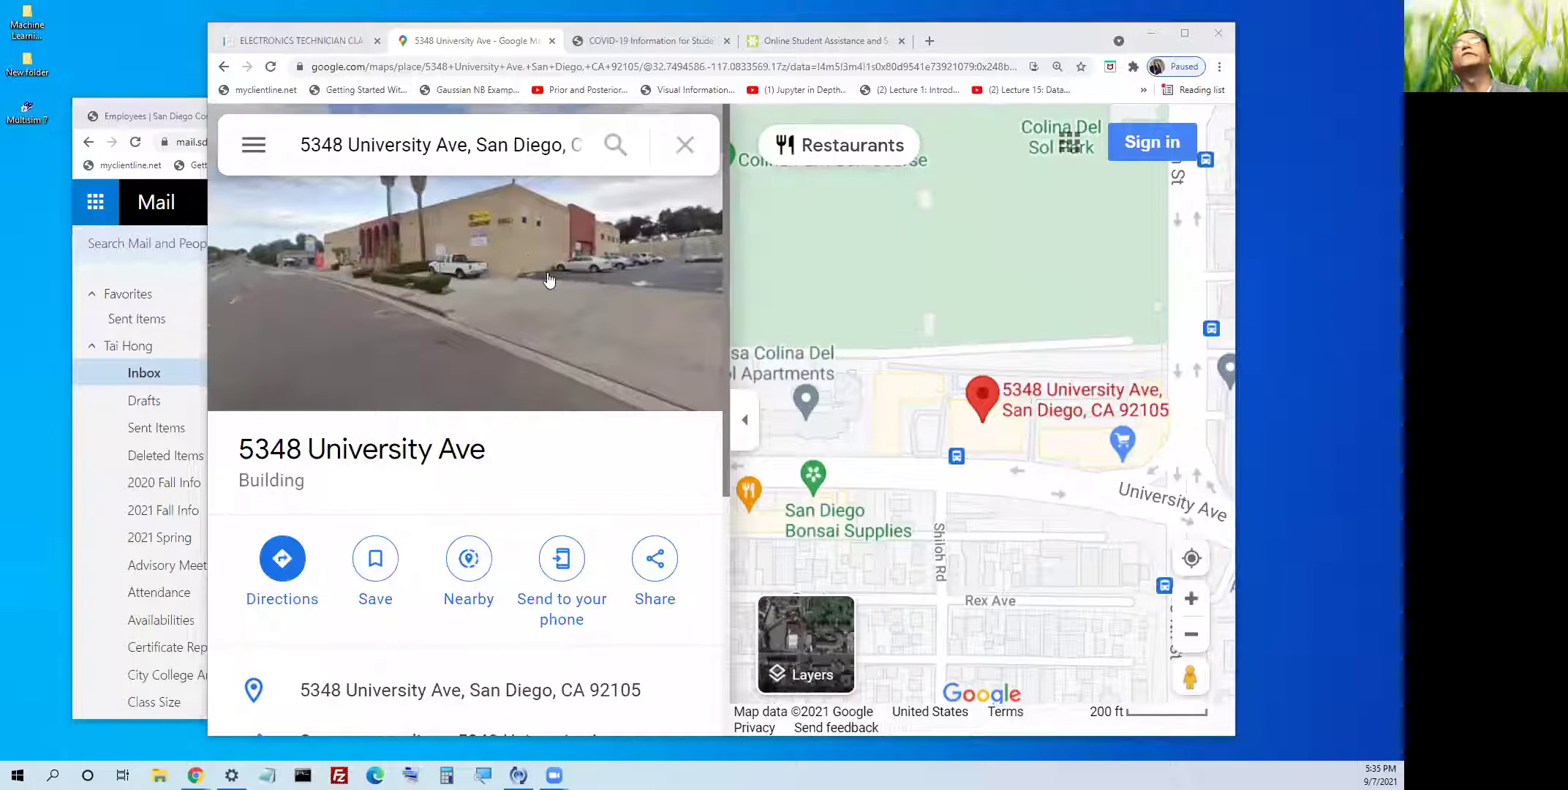
# - Return to the program's home page and review the instructor's contact details and the class meeting schedule
pyautogui.click(225, 66)
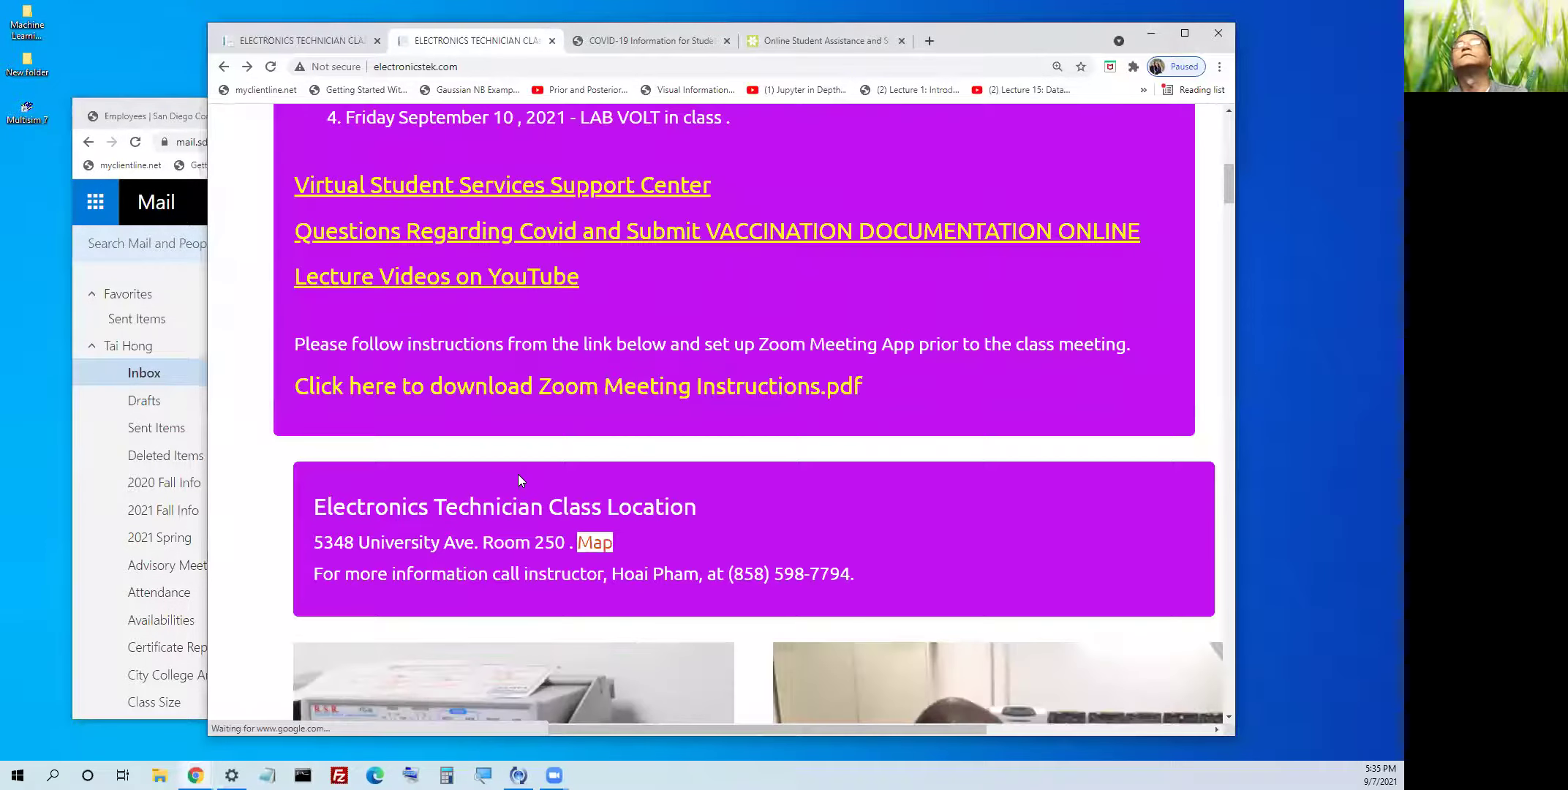
pyautogui.scroll(-2, 518, 476)
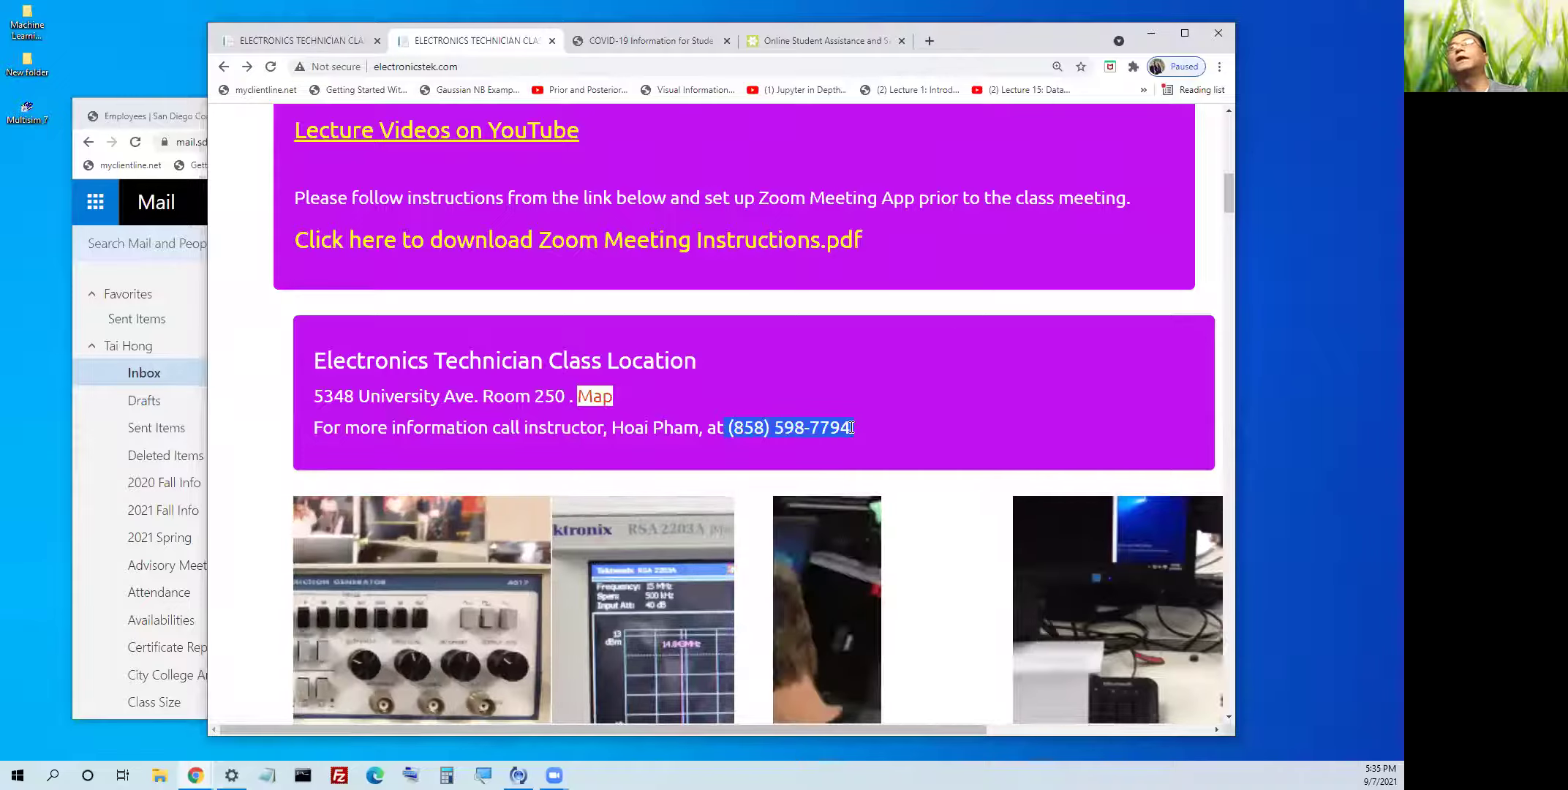
pyautogui.scroll(4, 848, 428)
pyautogui.scroll(5, 849, 430)
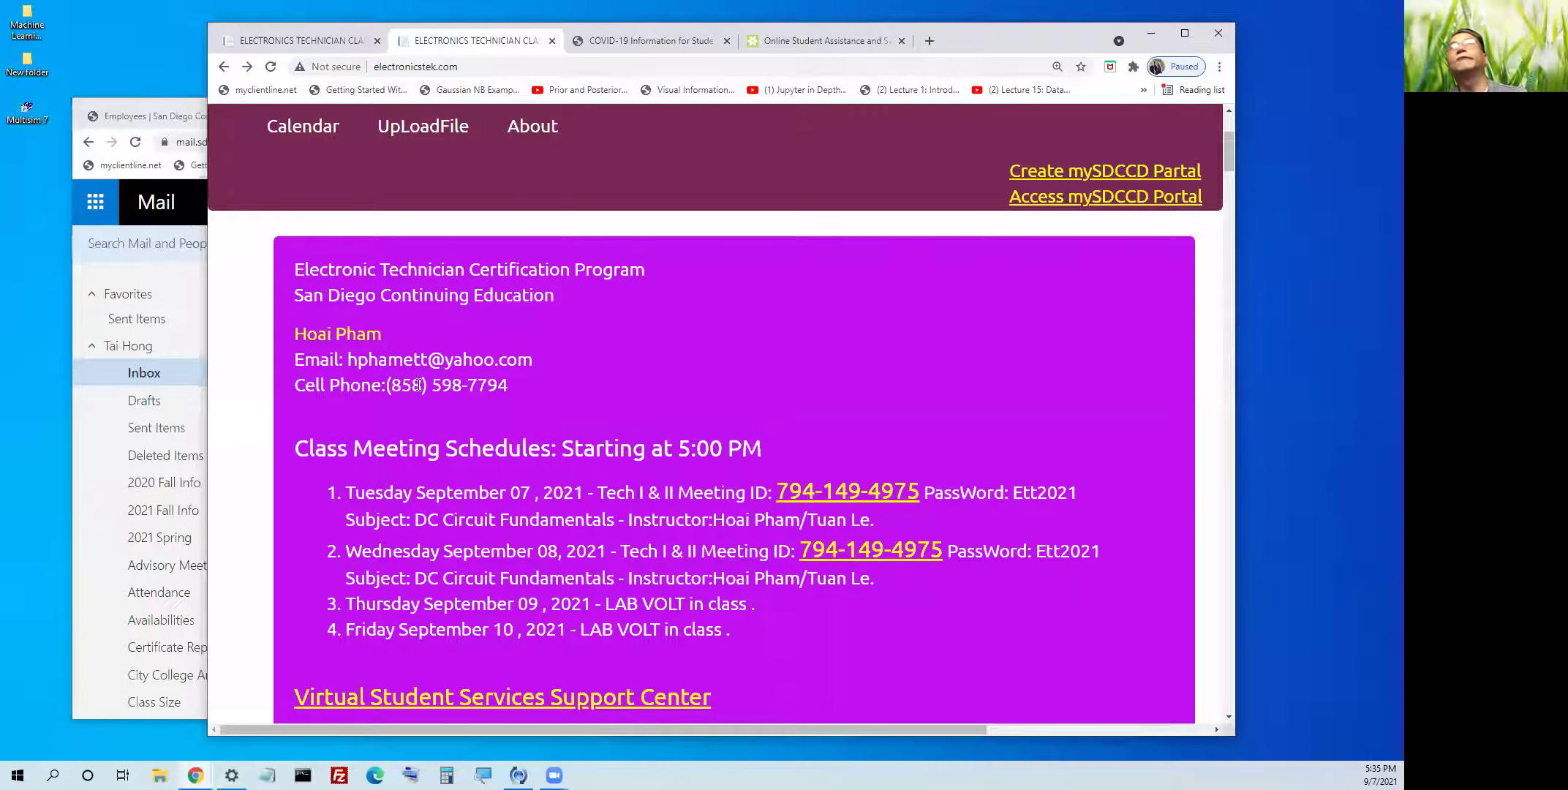
pyautogui.scroll(-4, 418, 383)
pyautogui.scroll(-2, 417, 382)
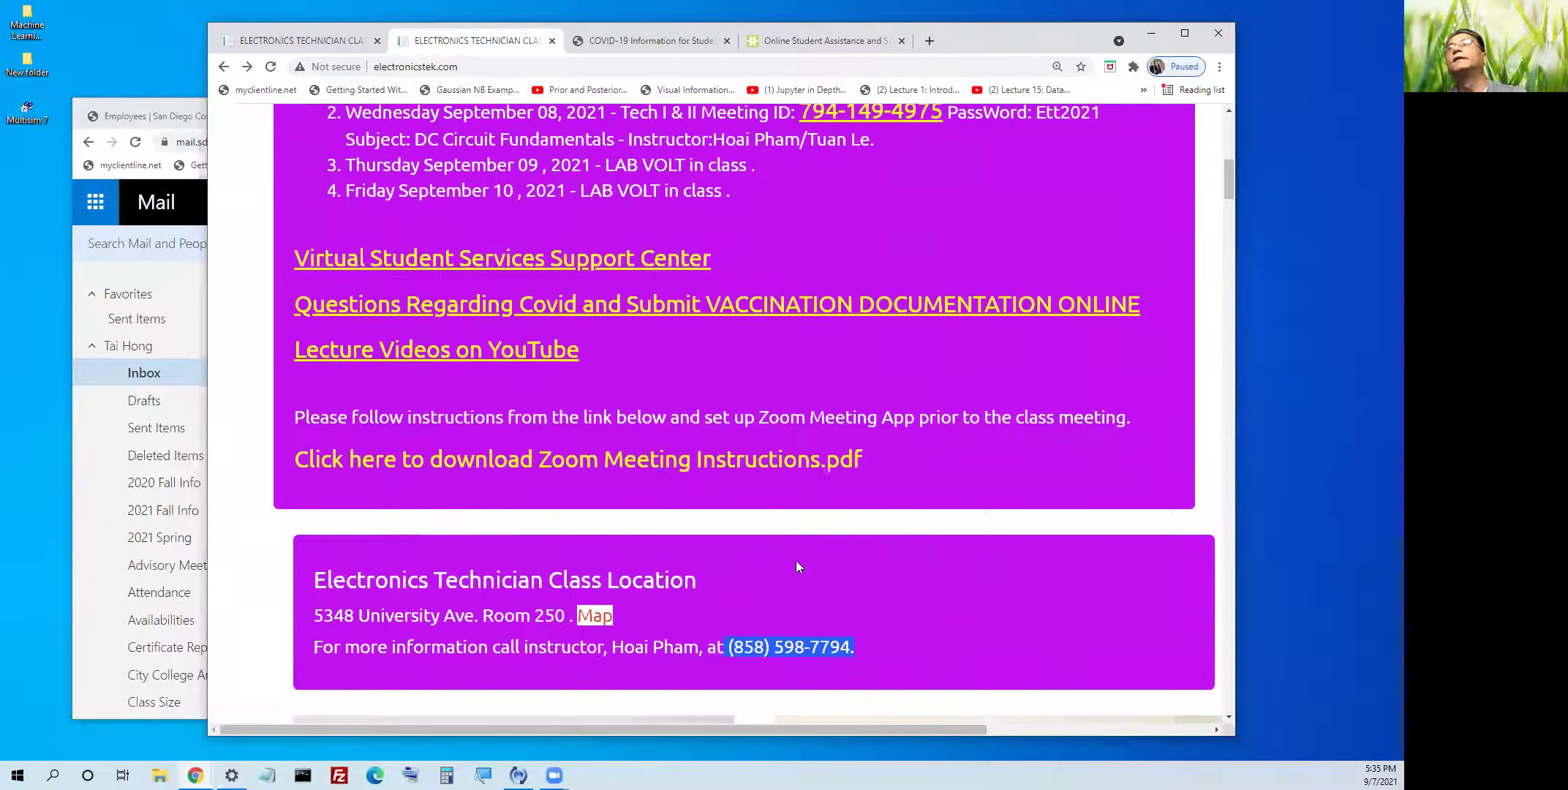
# - Download Assign01_BasicMATH.xlsx from the Fall 2021 Tech I Assignments list and open it in Excel
pyautogui.scroll(-8, 789, 601)
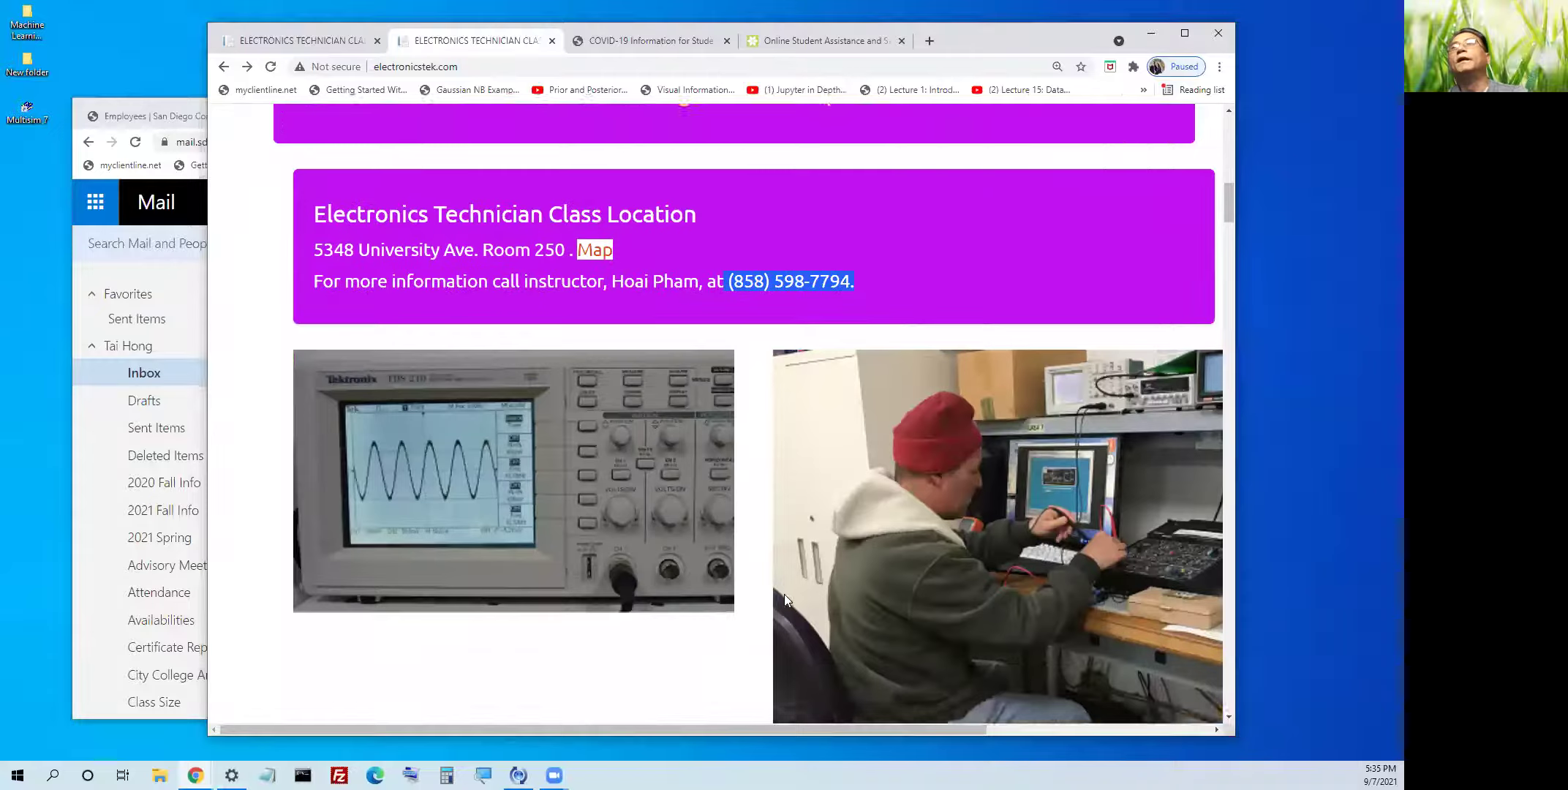
pyautogui.scroll(-2, 784, 594)
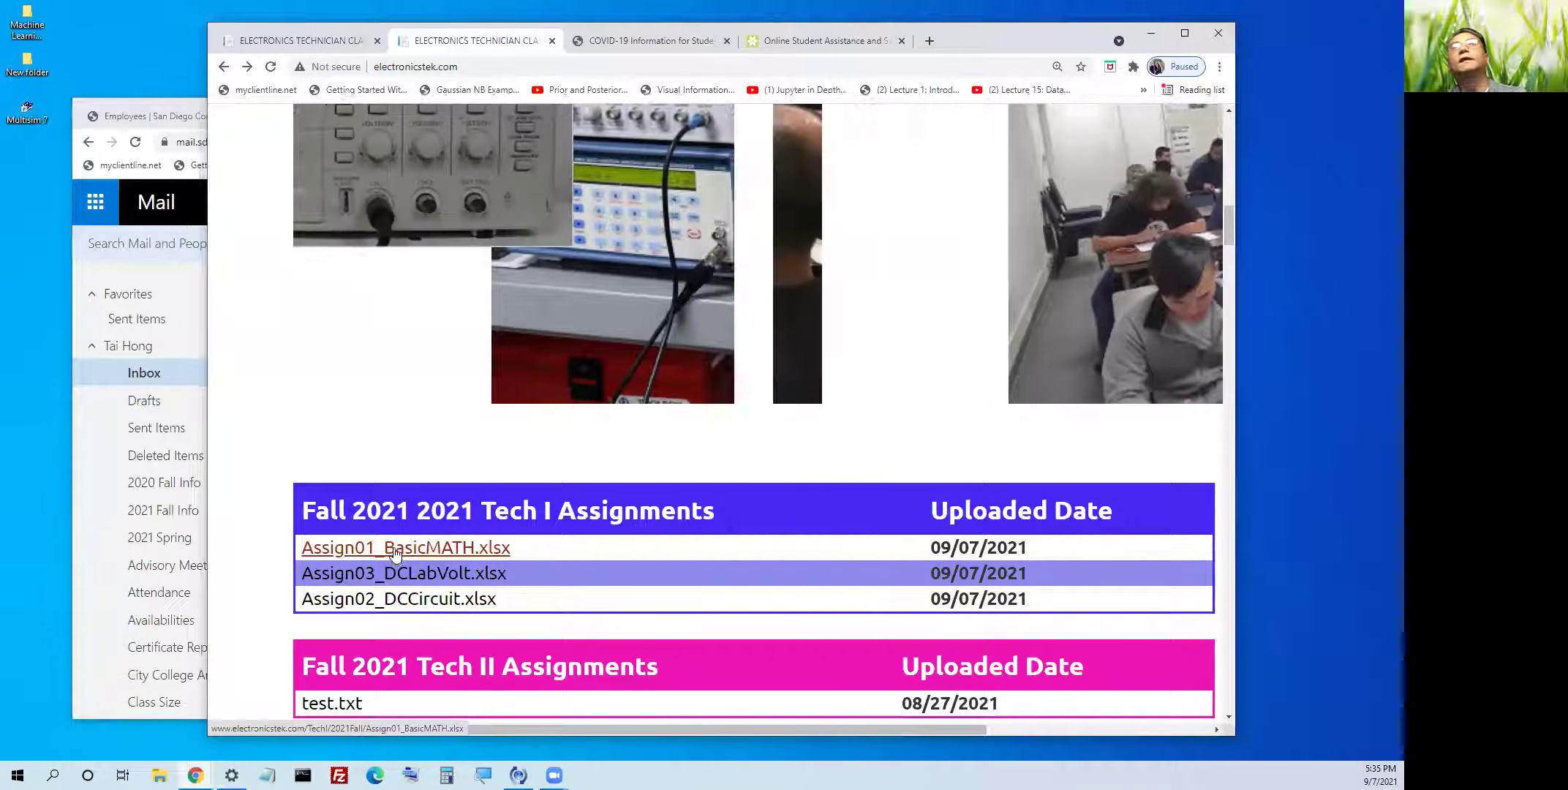
pyautogui.click(393, 554)
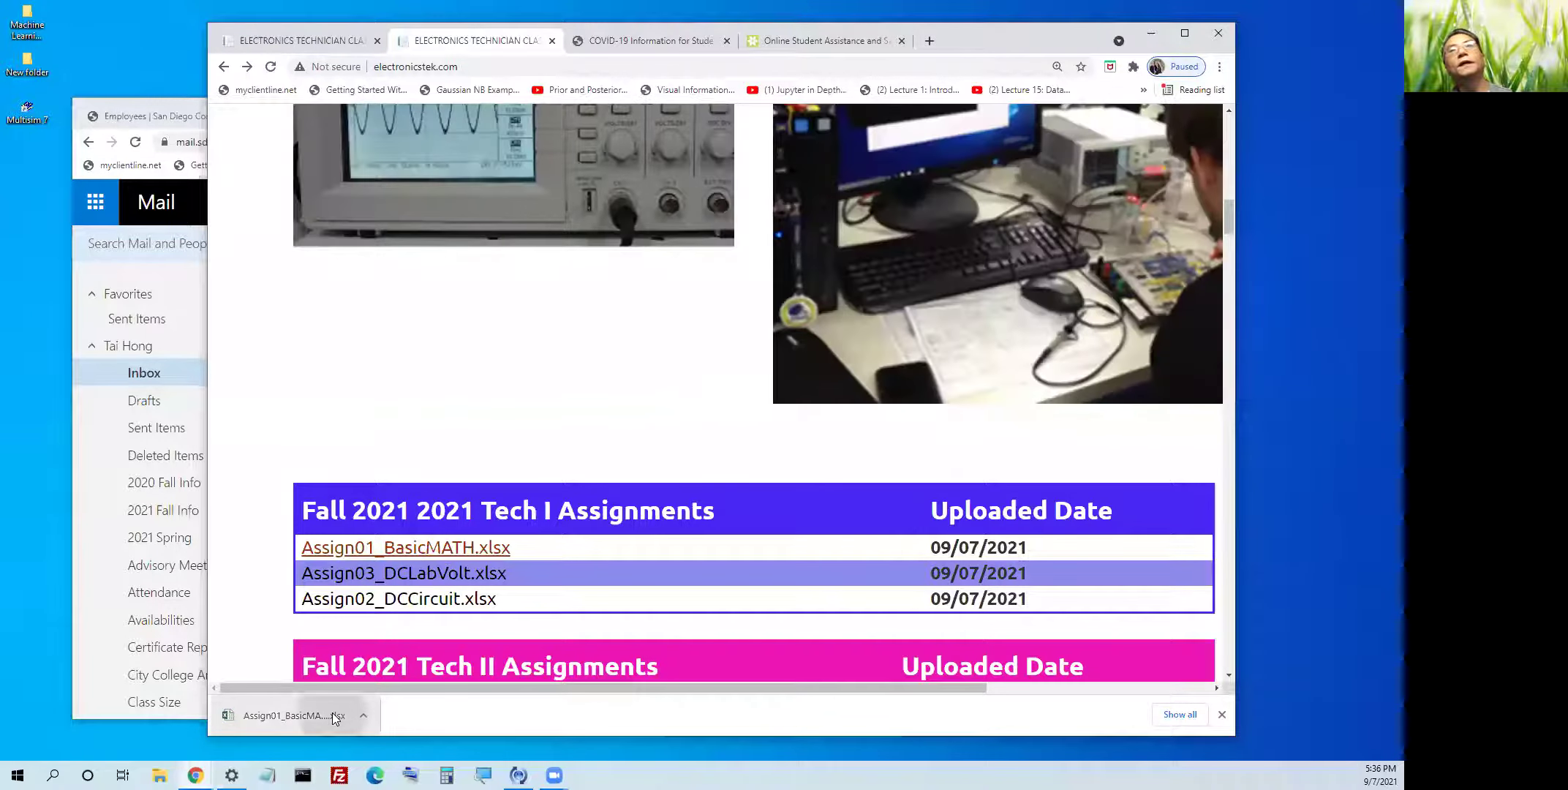
pyautogui.click(332, 712)
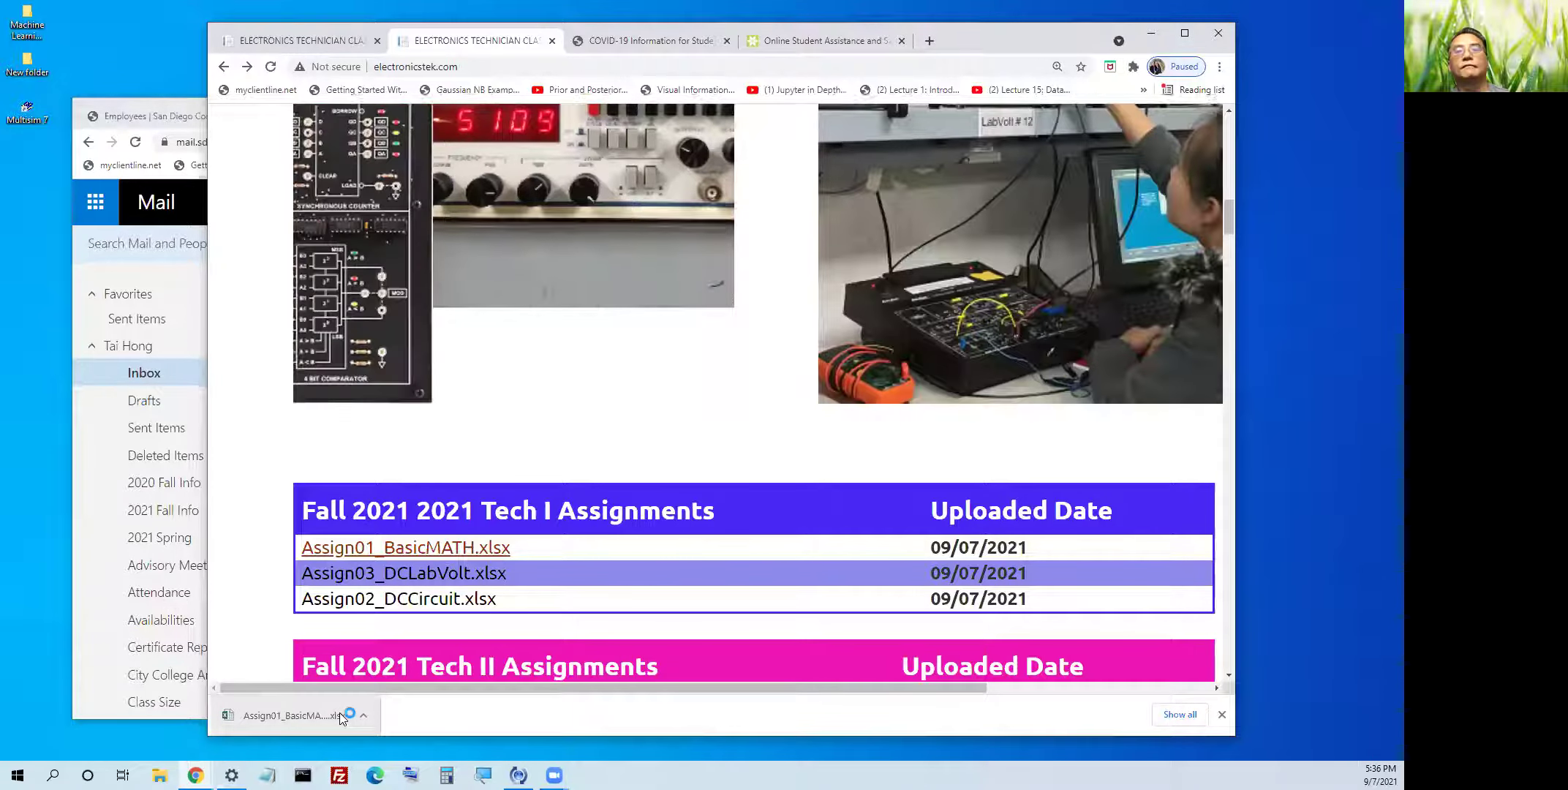
pyautogui.click(340, 715)
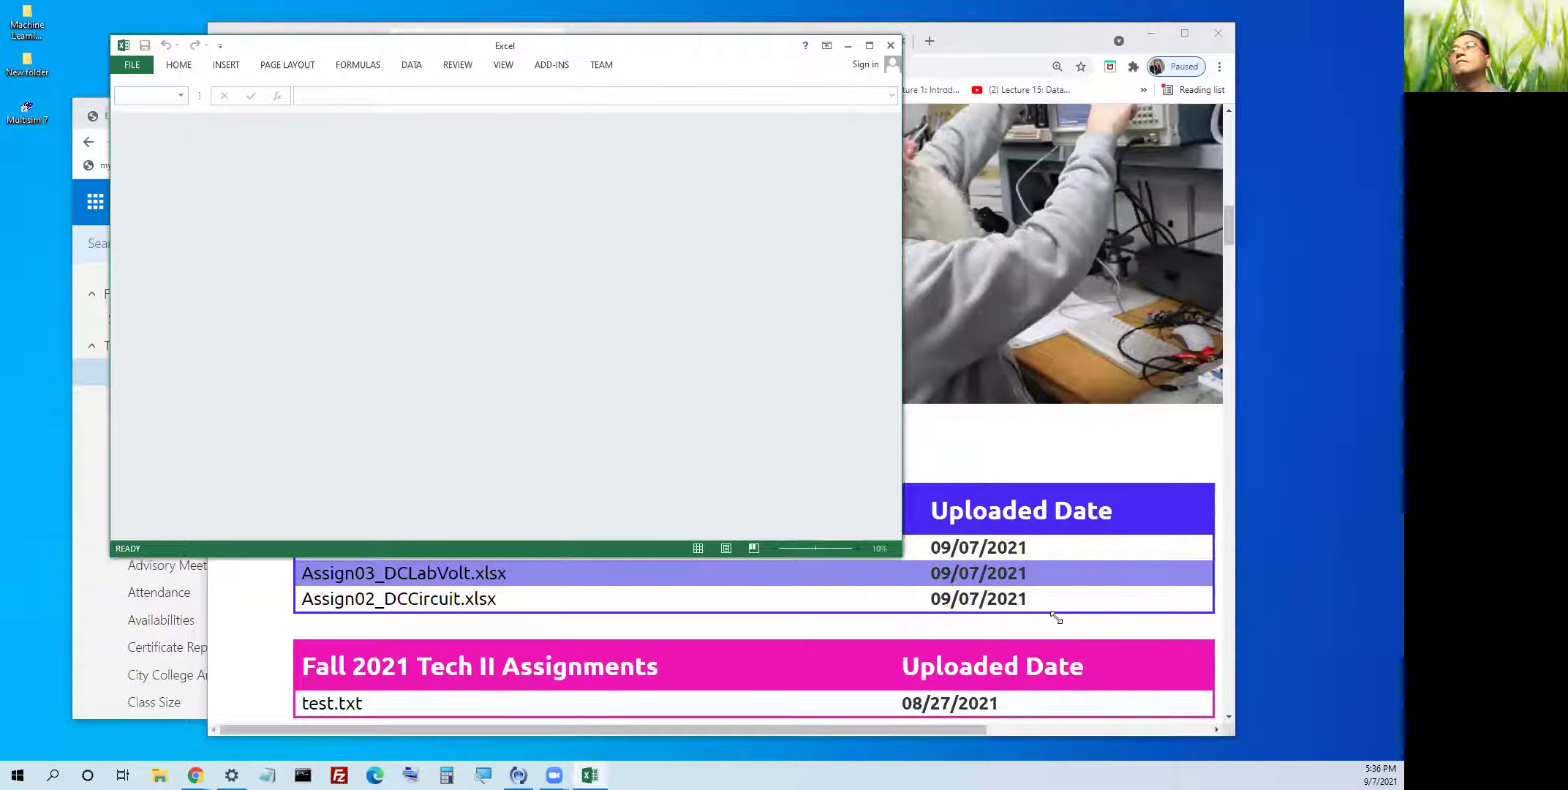
# - Enlarge the Excel windows and enable editing of the protected Assign01_BasicMATH.xlsx workbook
pyautogui.moveTo(1056, 618); pyautogui.dragTo(1315, 737)
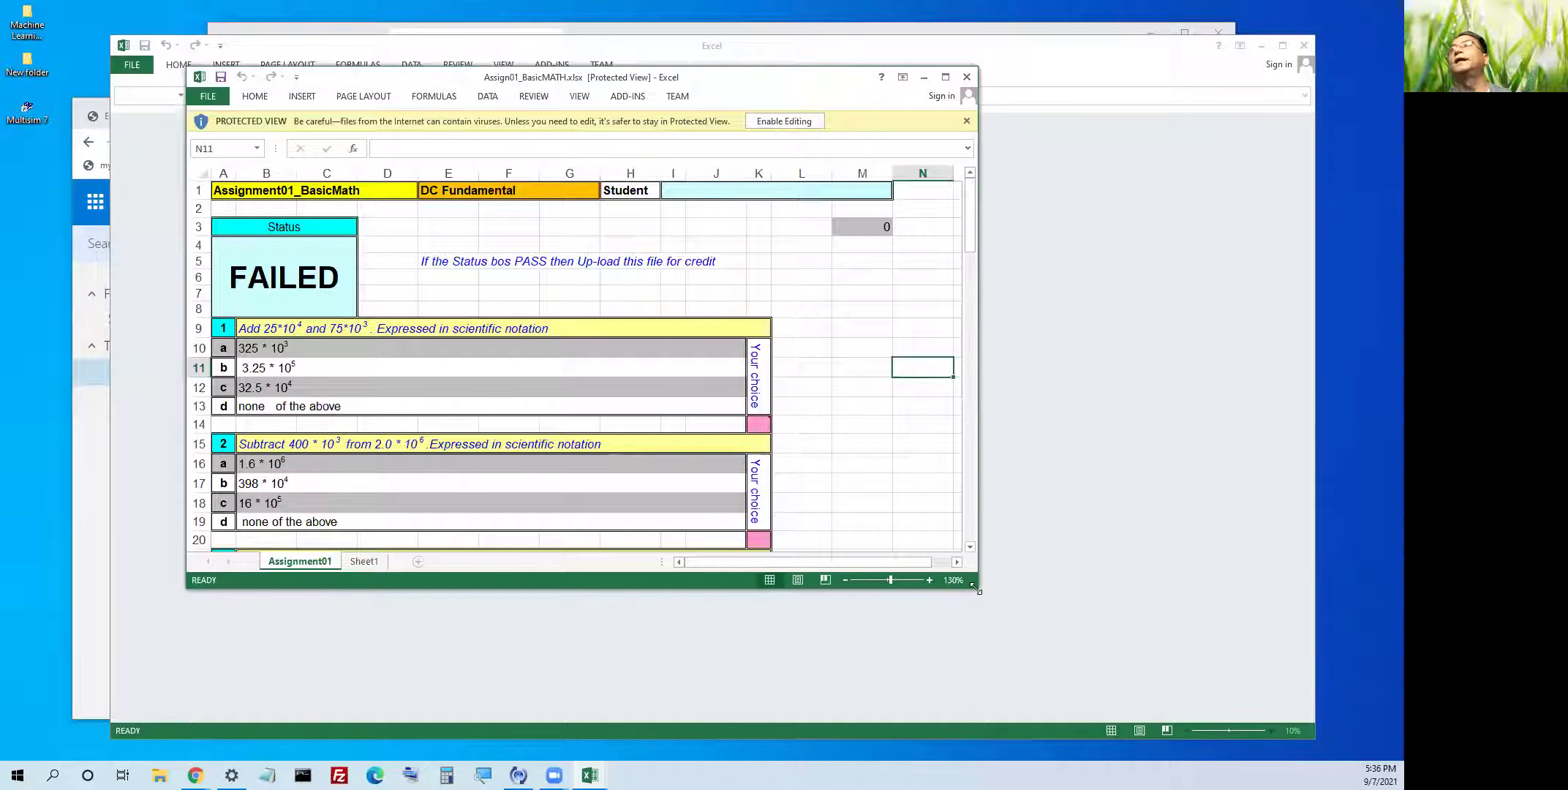
pyautogui.moveTo(975, 587); pyautogui.dragTo(1300, 743)
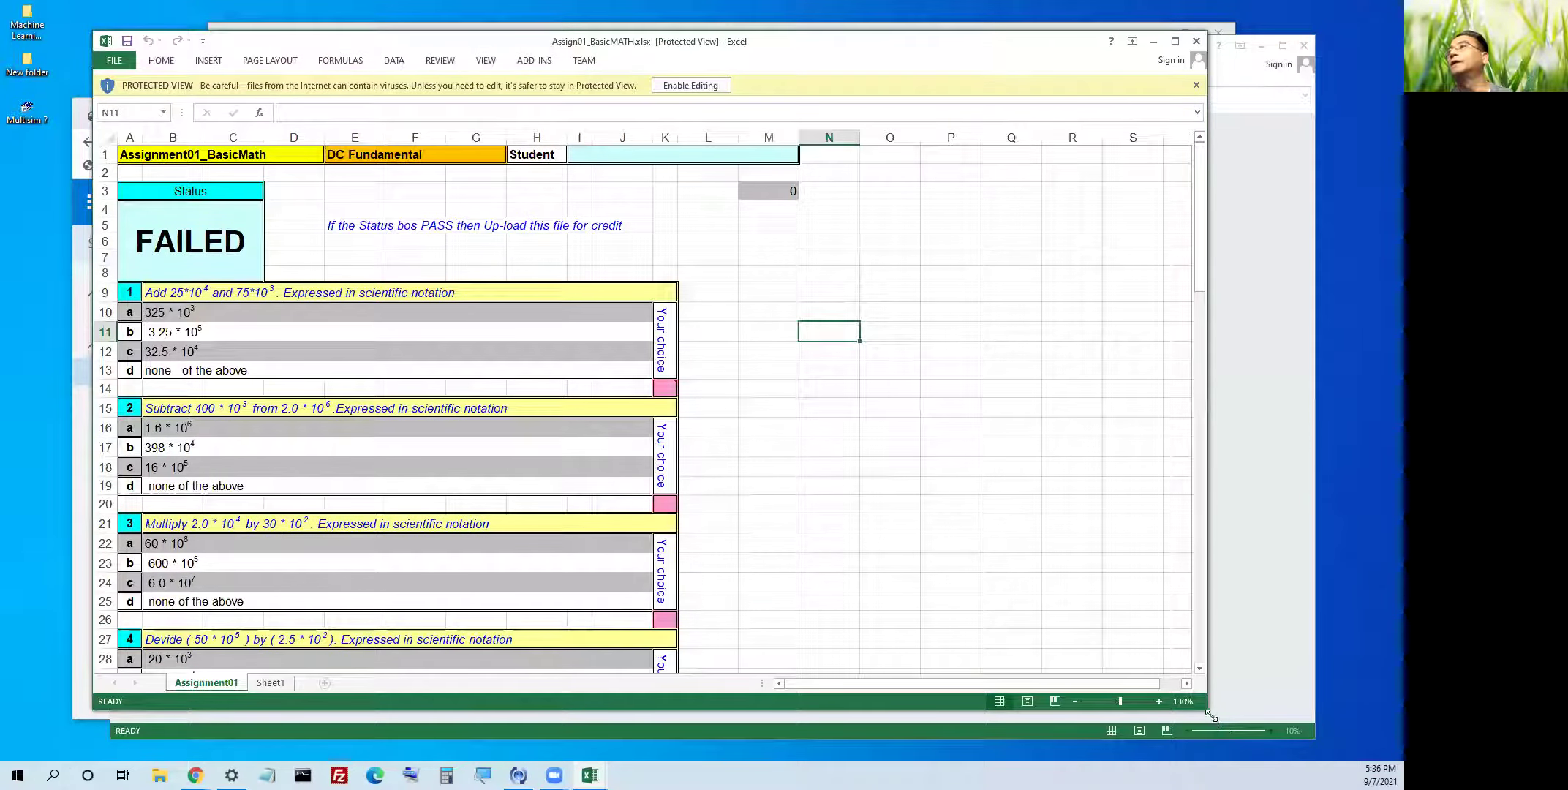
pyautogui.moveTo(1208, 709); pyautogui.dragTo(1342, 740)
pyautogui.click(812, 522)
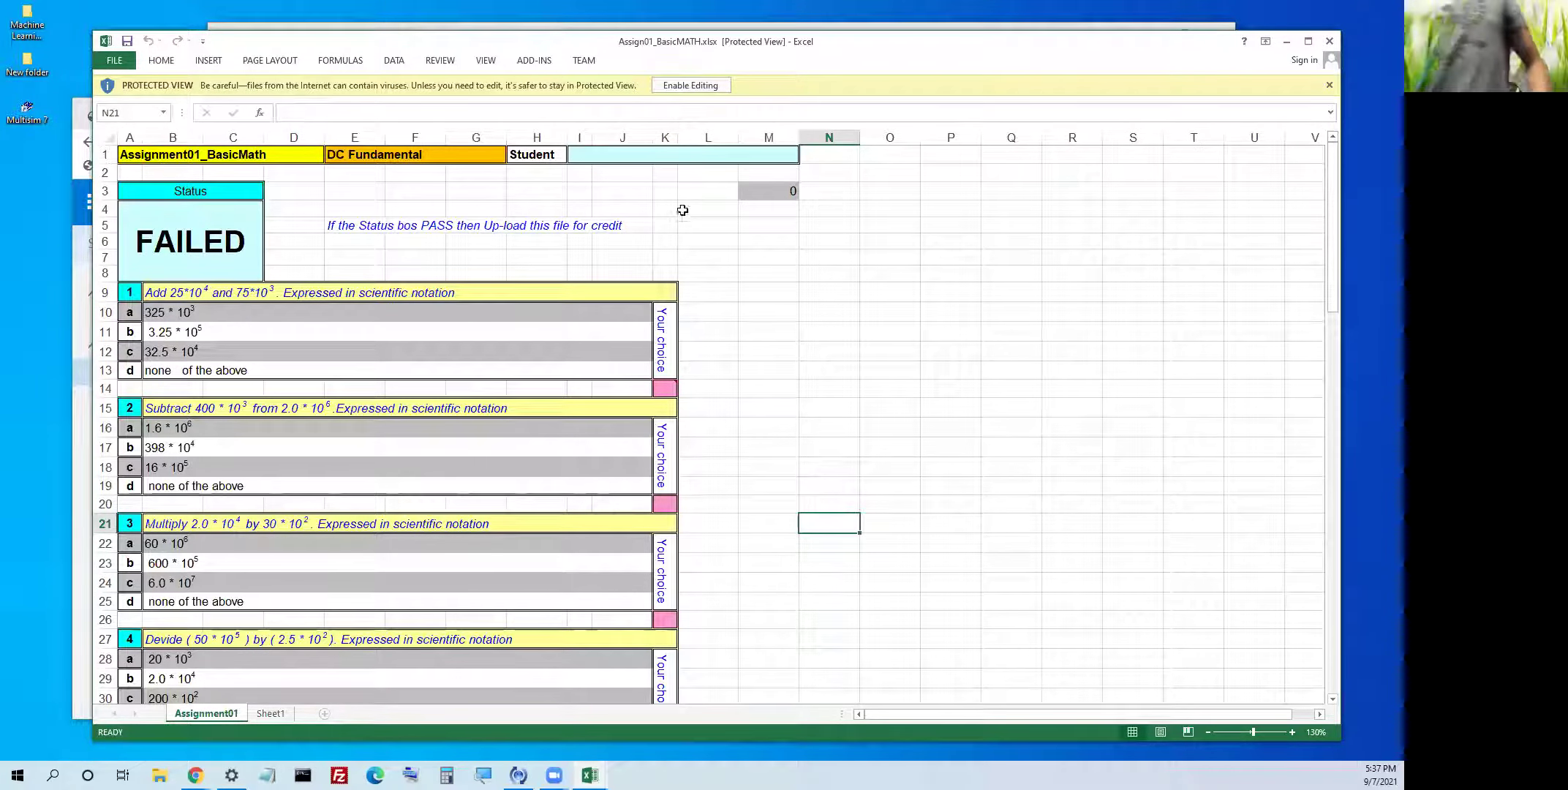
pyautogui.click(665, 387)
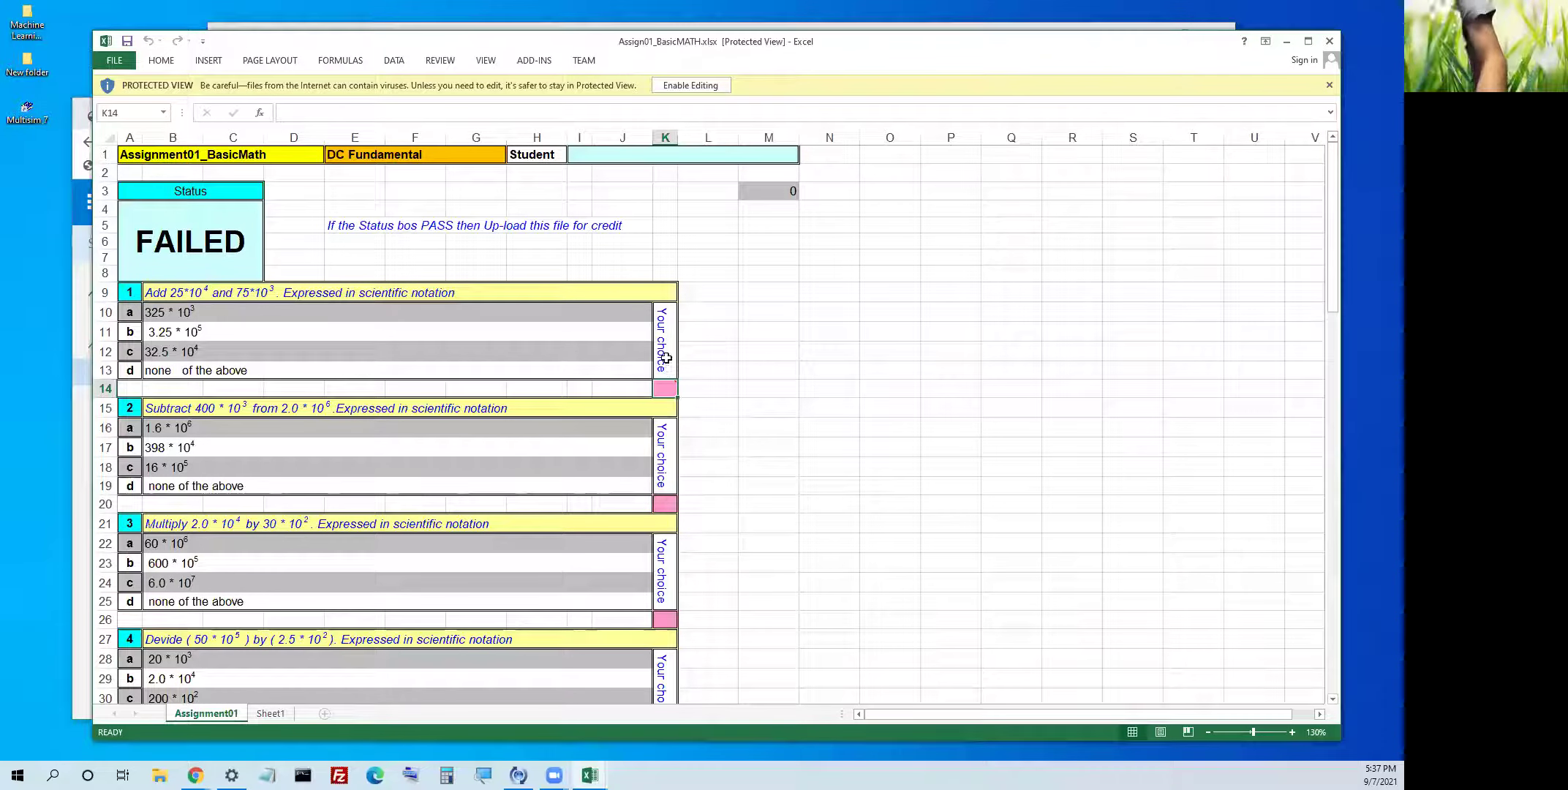
pyautogui.click(689, 85)
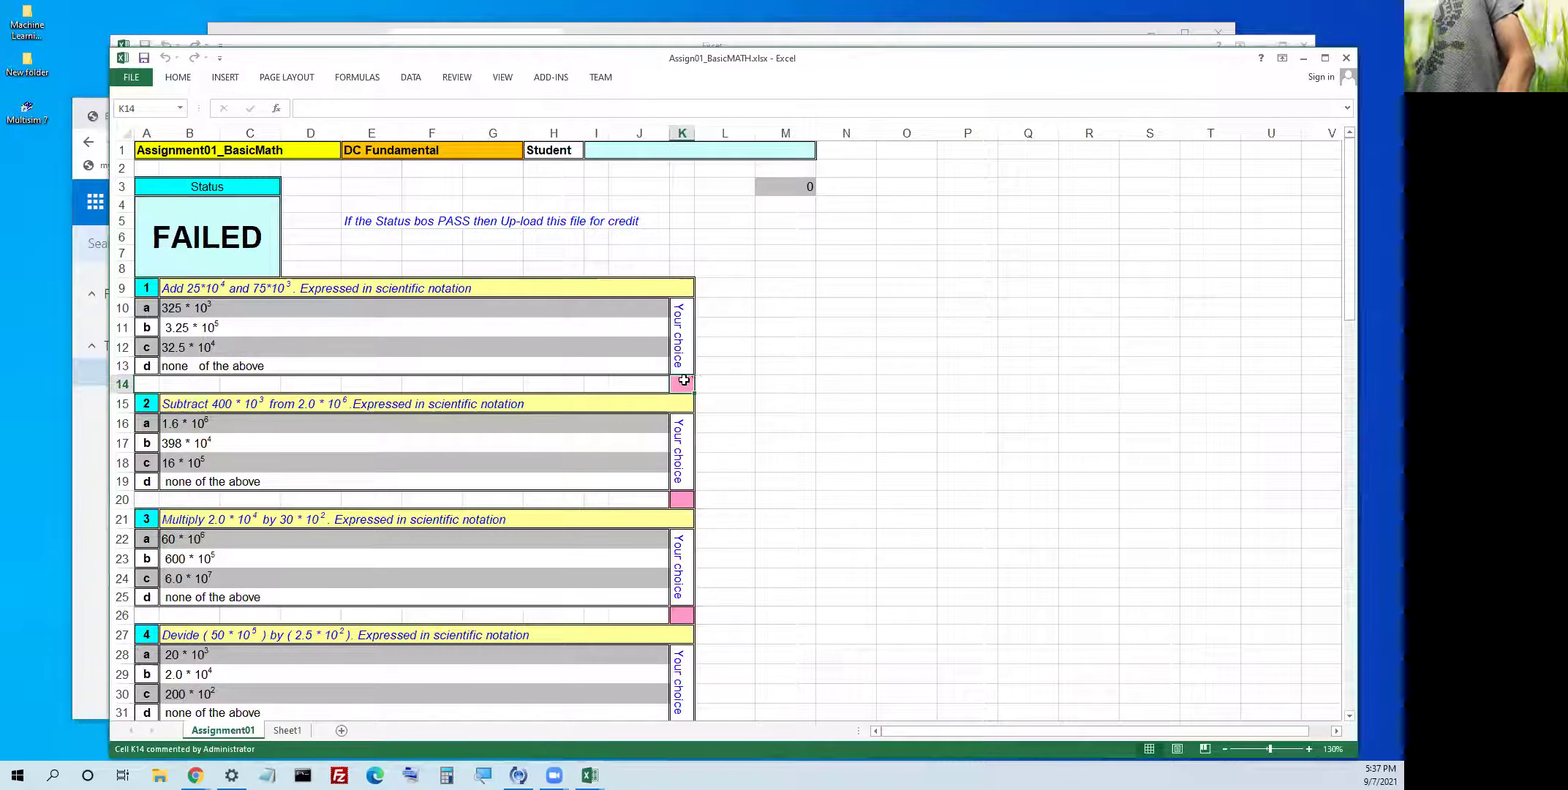
pyautogui.moveTo(684, 380)
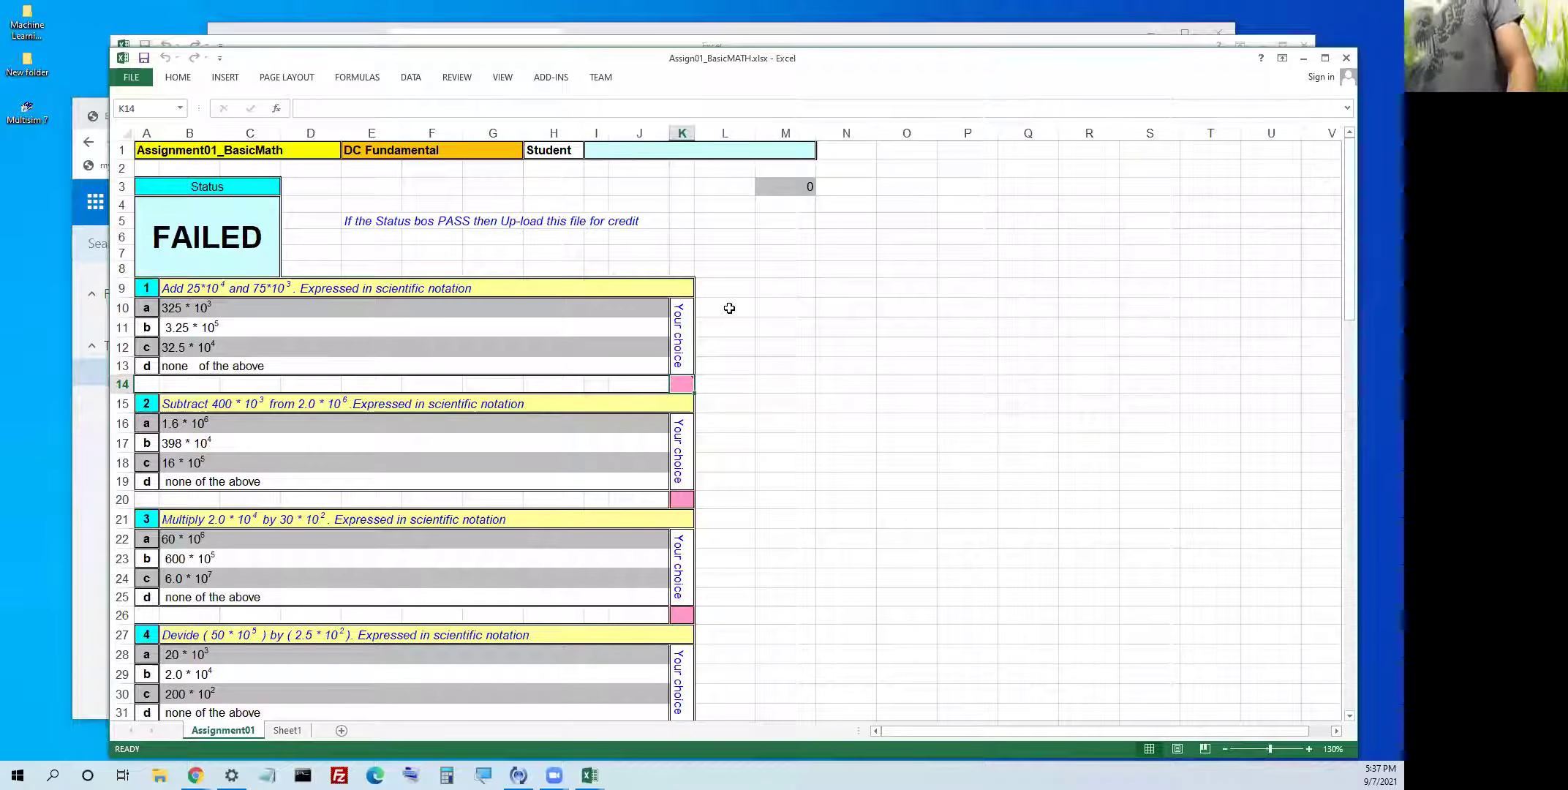
pyautogui.write('b')
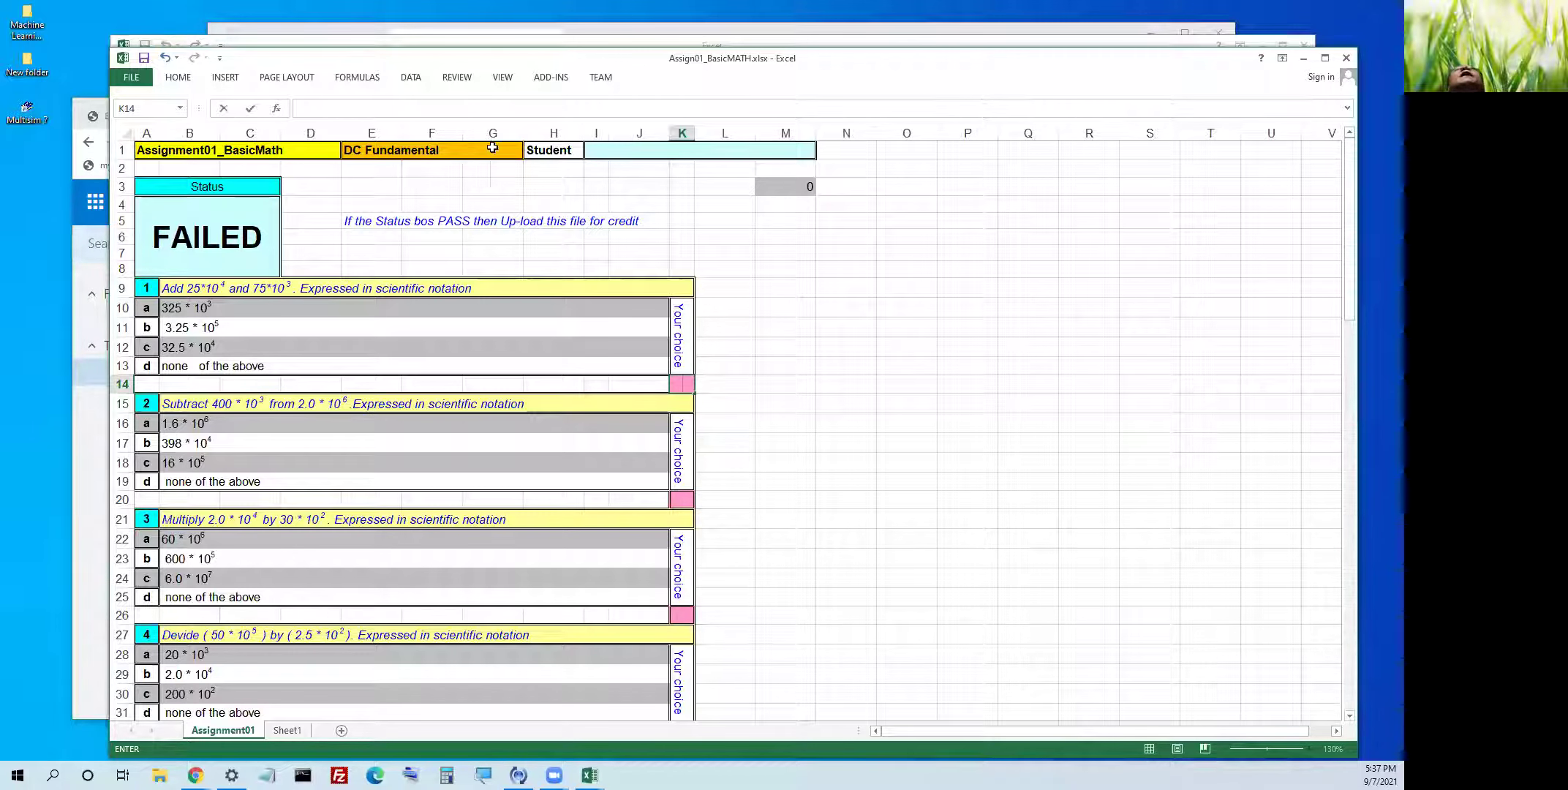
pyautogui.doubleClick(674, 151)
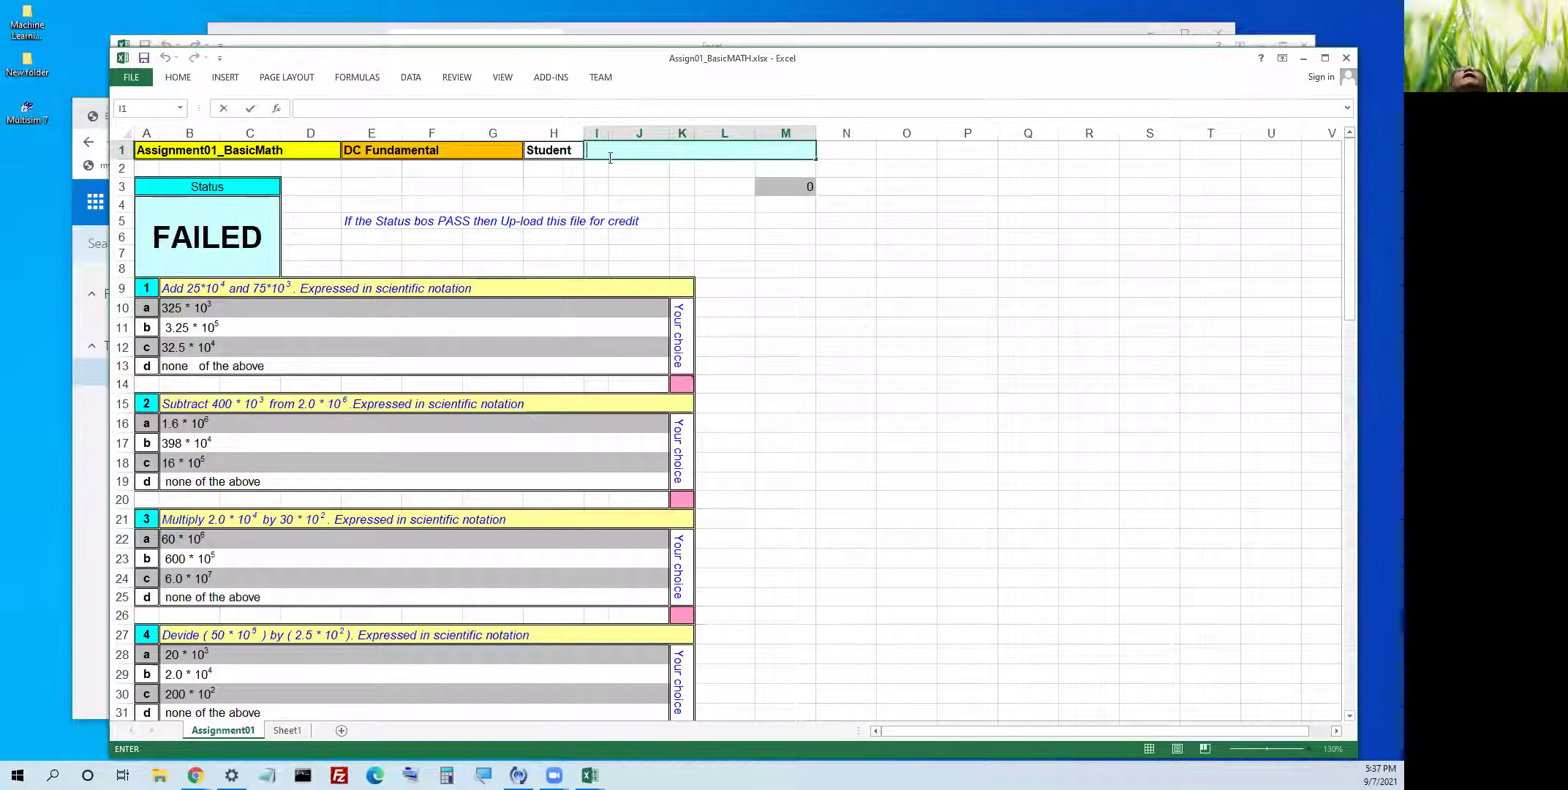
# - Examine the Status cell's pass/fail formula, the assignment's questions and the answer cell of question 1
pyautogui.click(234, 247)
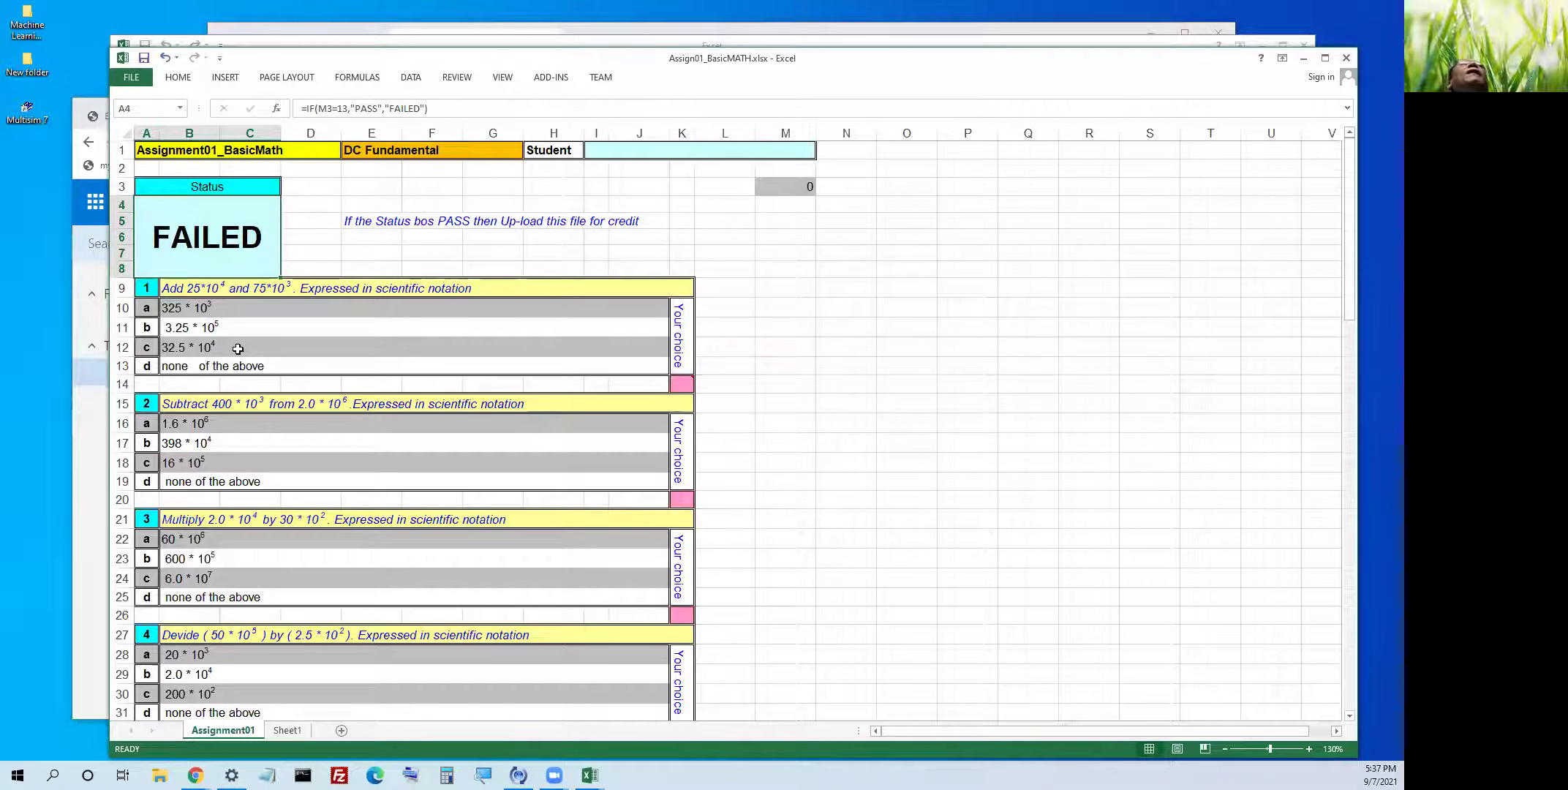
pyautogui.scroll(-7, 237, 349)
pyautogui.scroll(-8, 245, 352)
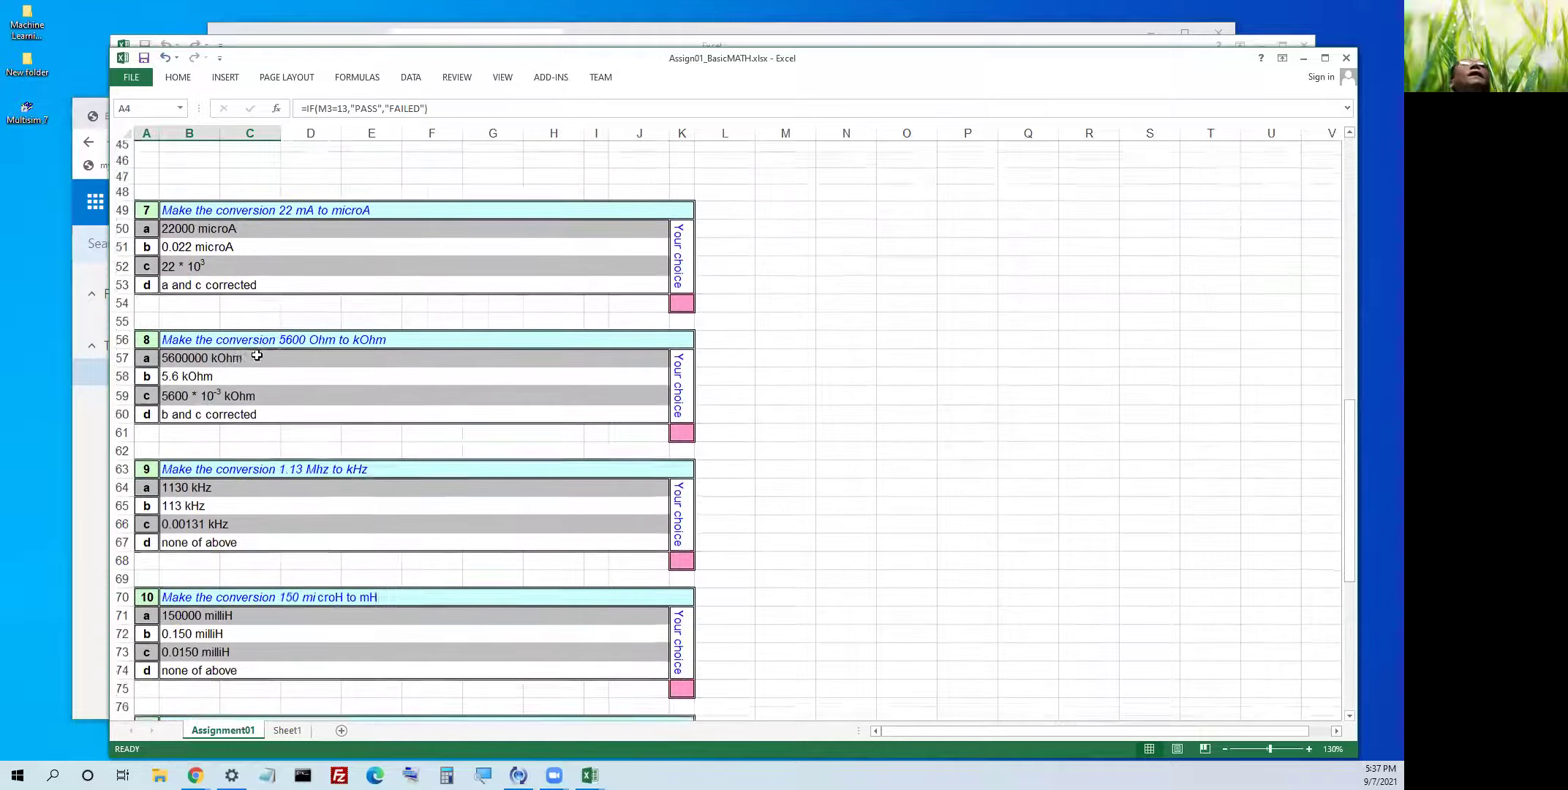
pyautogui.scroll(-6, 260, 355)
pyautogui.scroll(12, 292, 344)
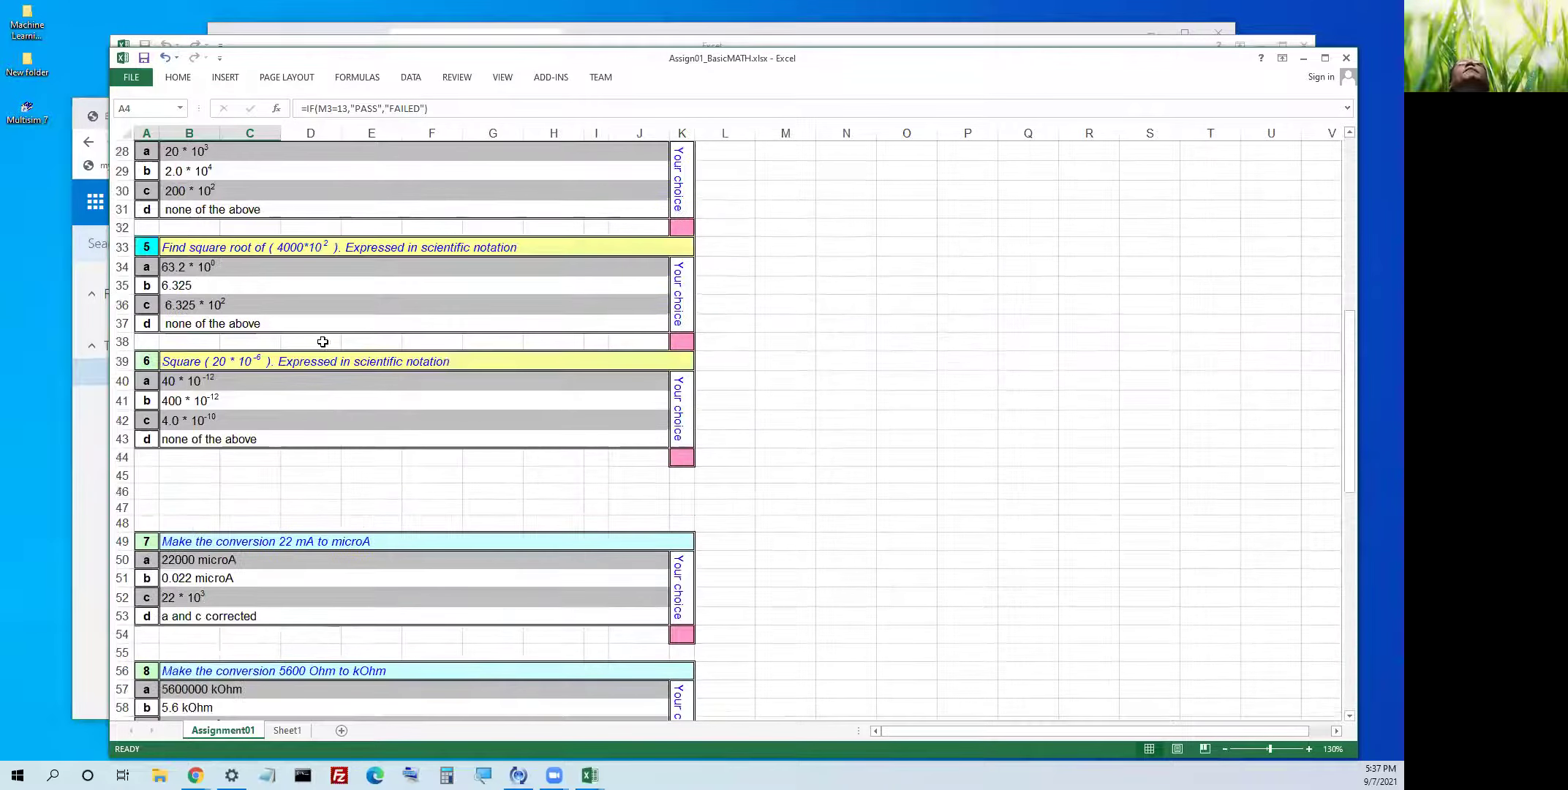
pyautogui.scroll(9, 326, 341)
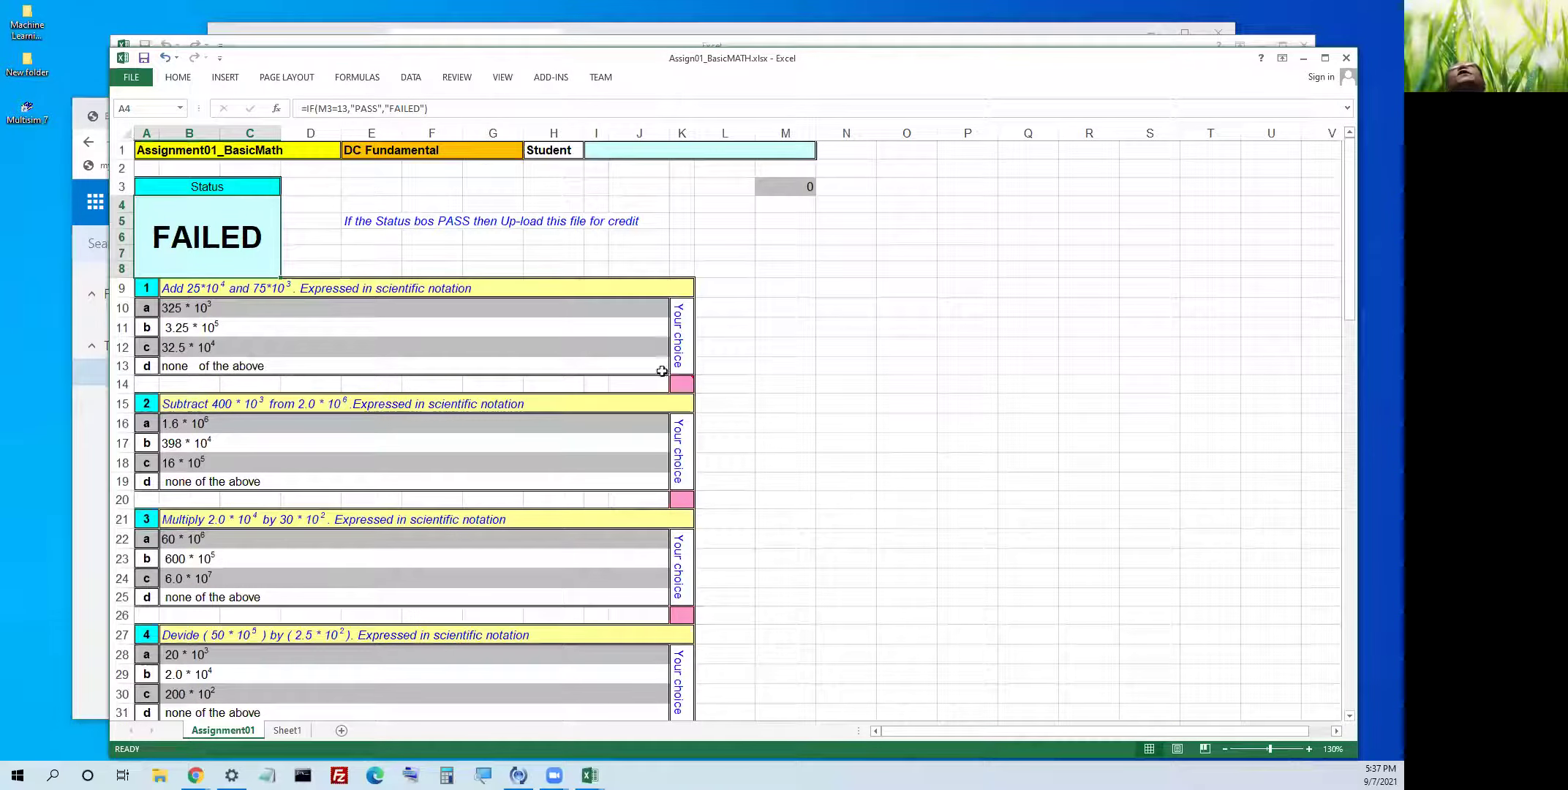
pyautogui.click(682, 383)
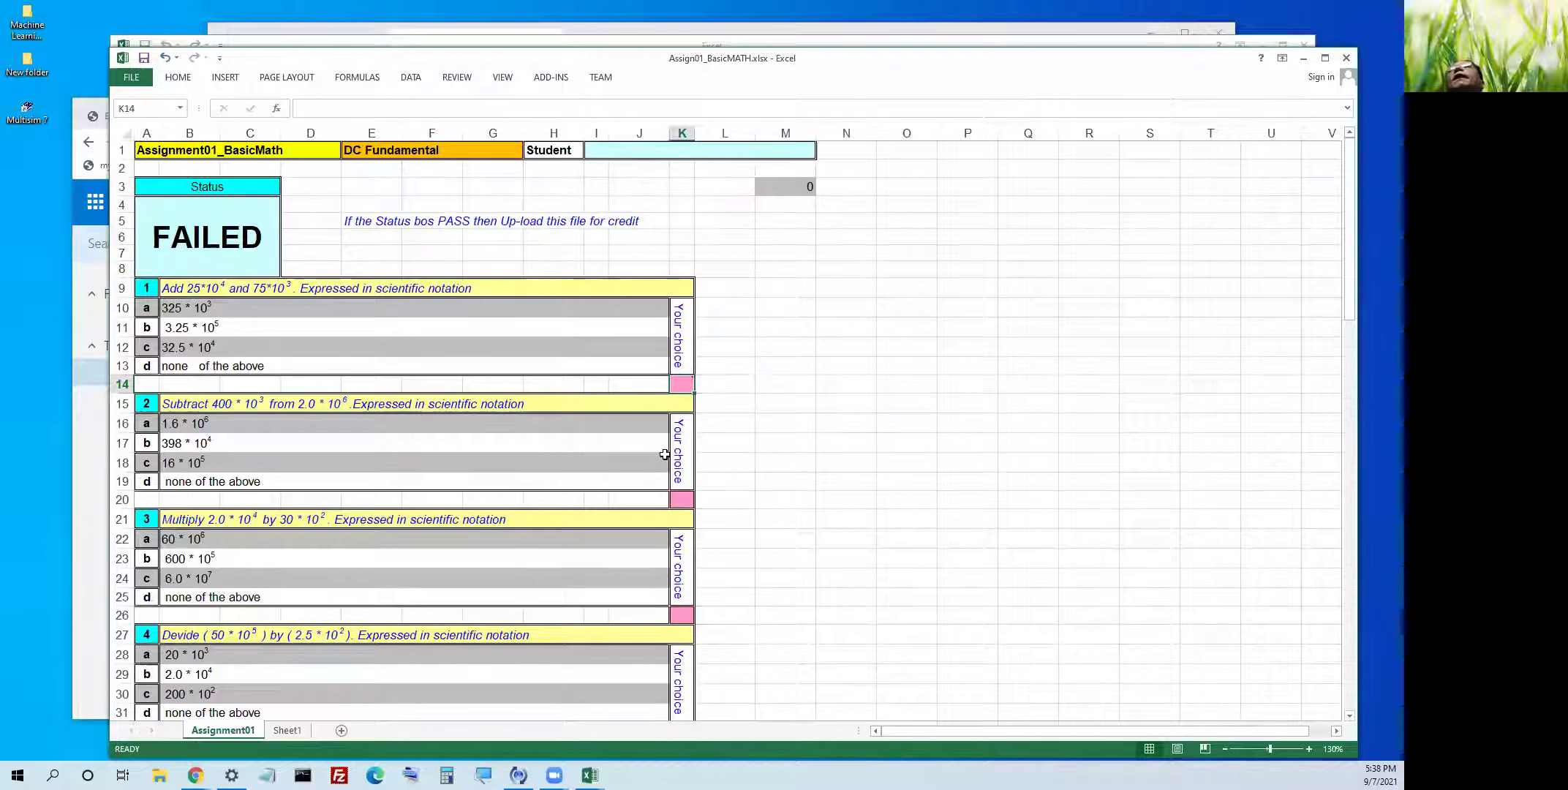
pyautogui.click(252, 232)
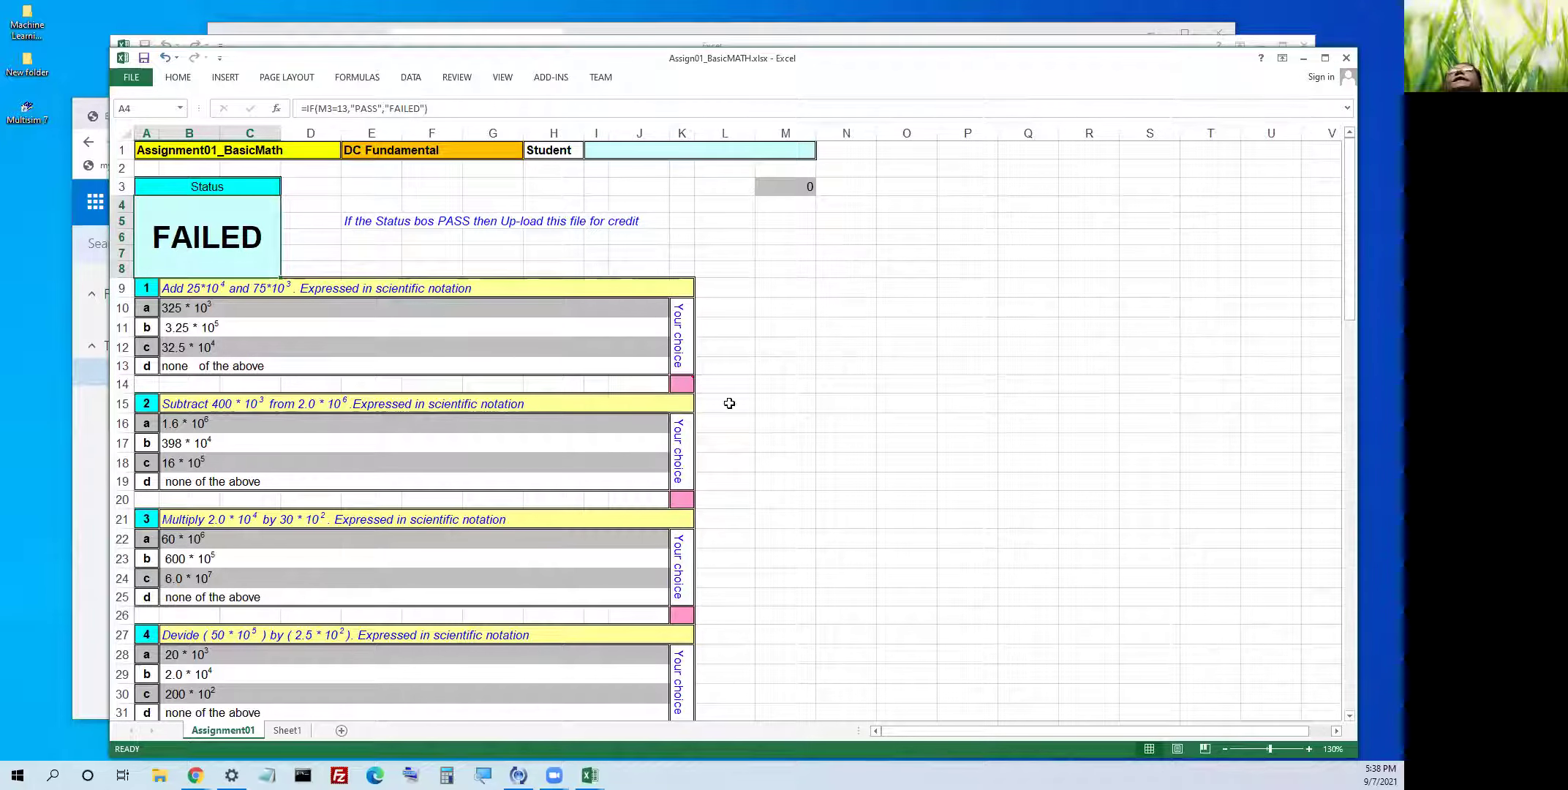
# - Enter b as the answer to question 1 in cell K14
pyautogui.click(681, 384)
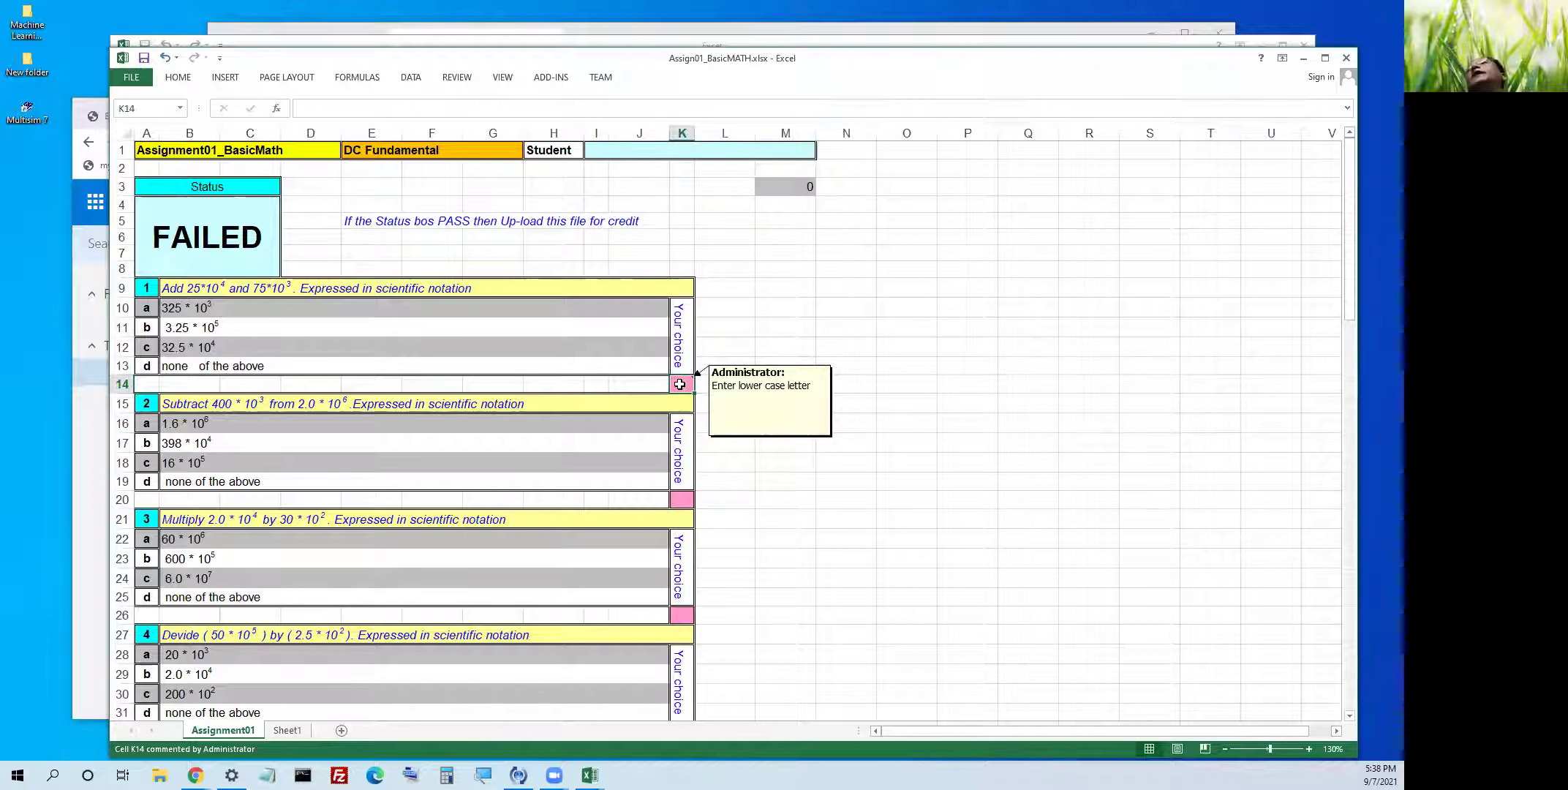
pyautogui.write('b')
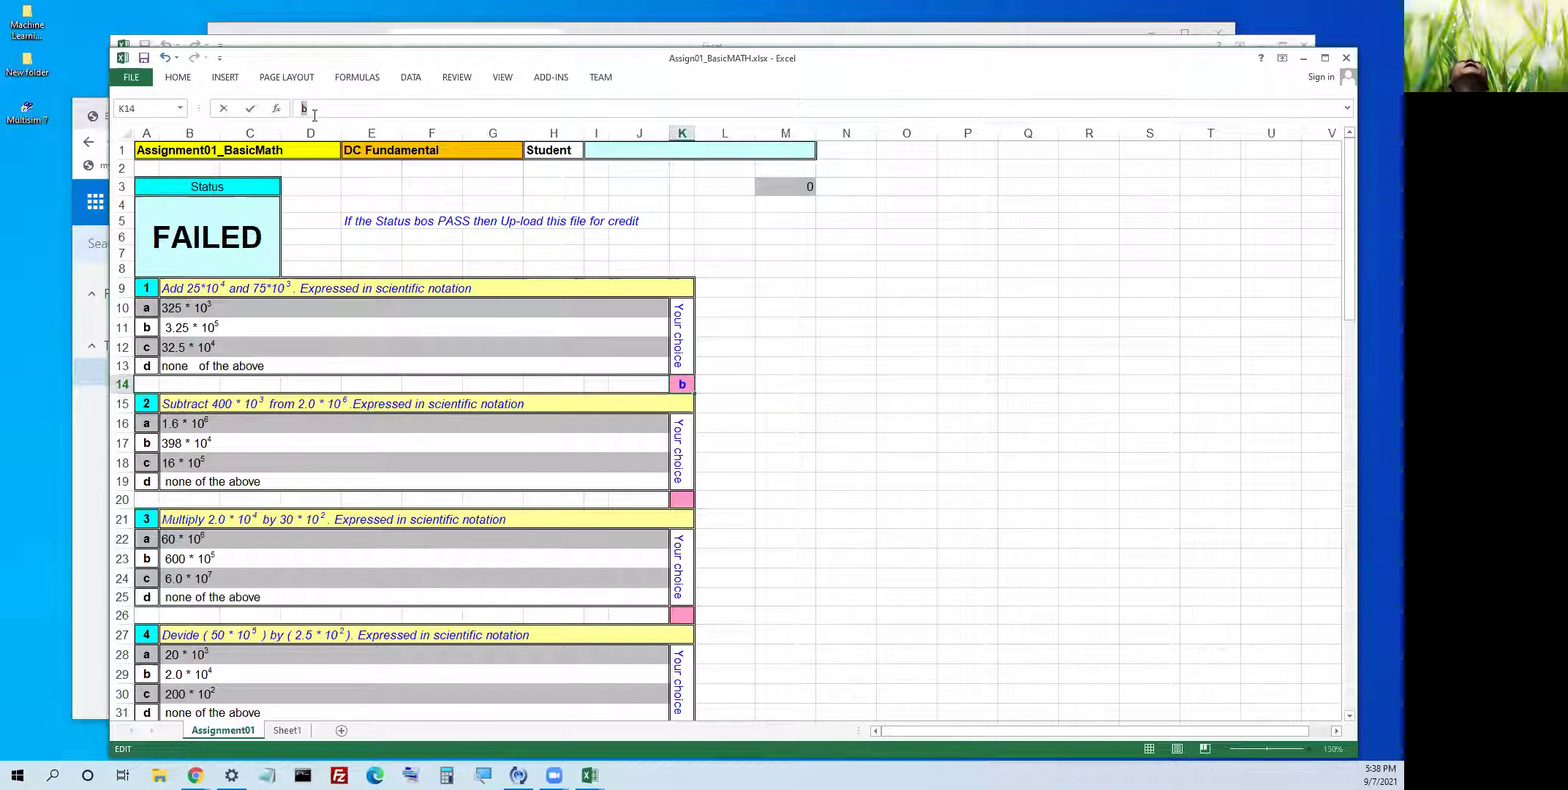
pyautogui.click(327, 185)
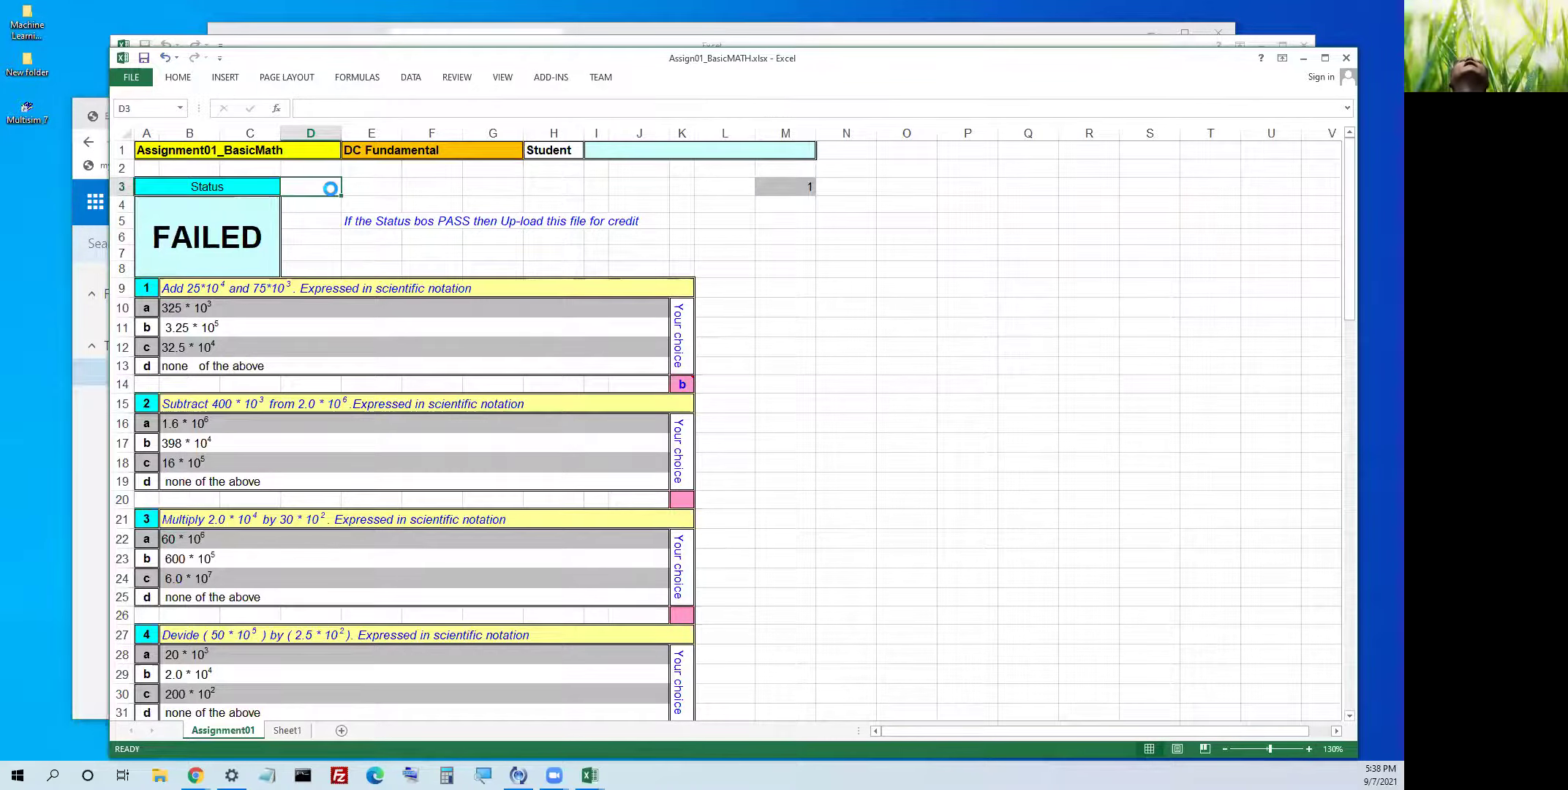
# - Try to edit the locked cell D3 beside the Status label and dismiss the protected-sheet warning
pyautogui.scroll(-1, 330, 188)
pyautogui.scroll(4, 466, 157)
pyautogui.scroll(1, 462, 162)
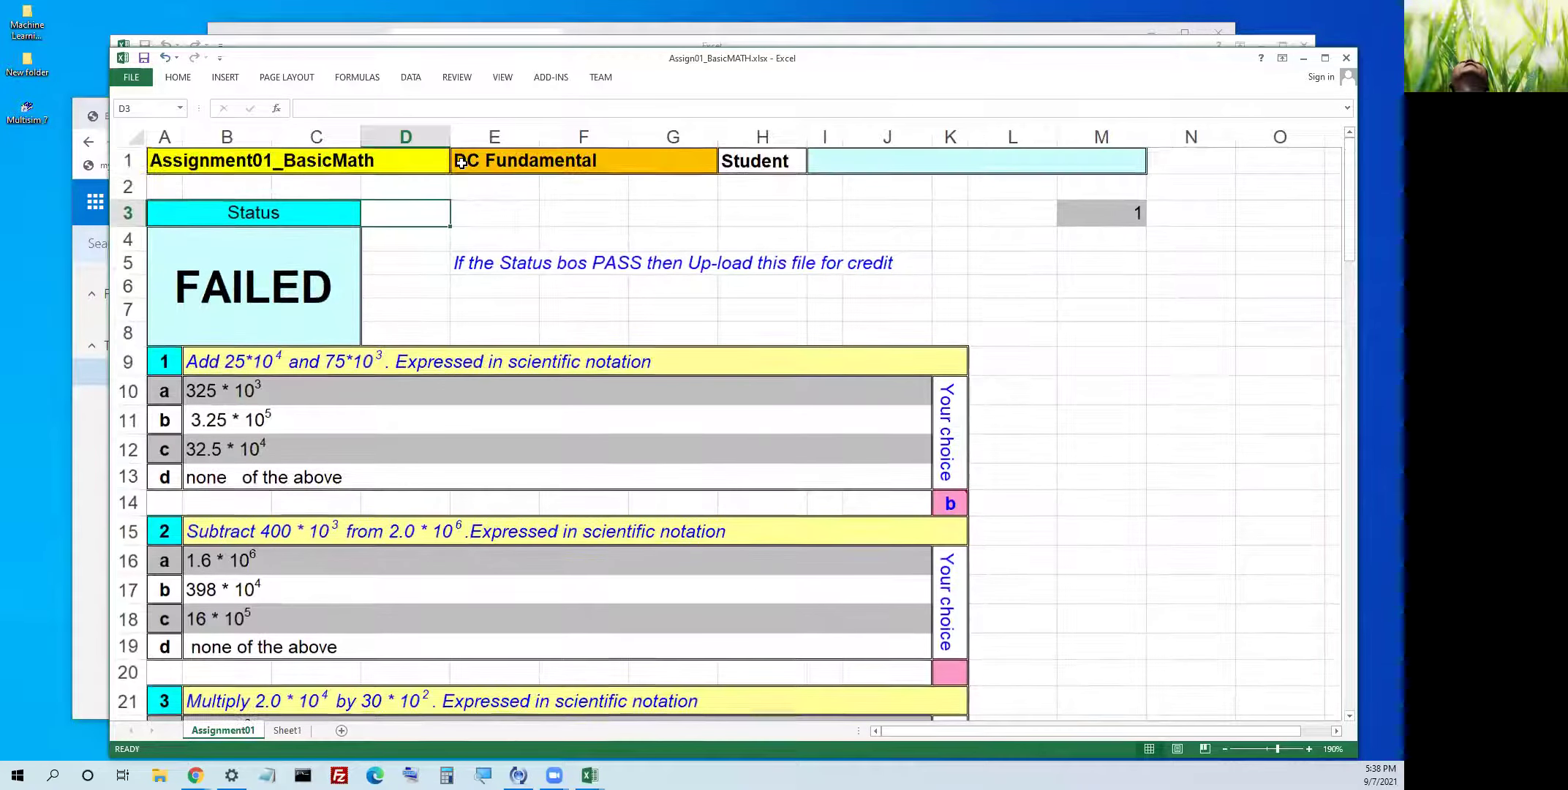
pyautogui.click(429, 112)
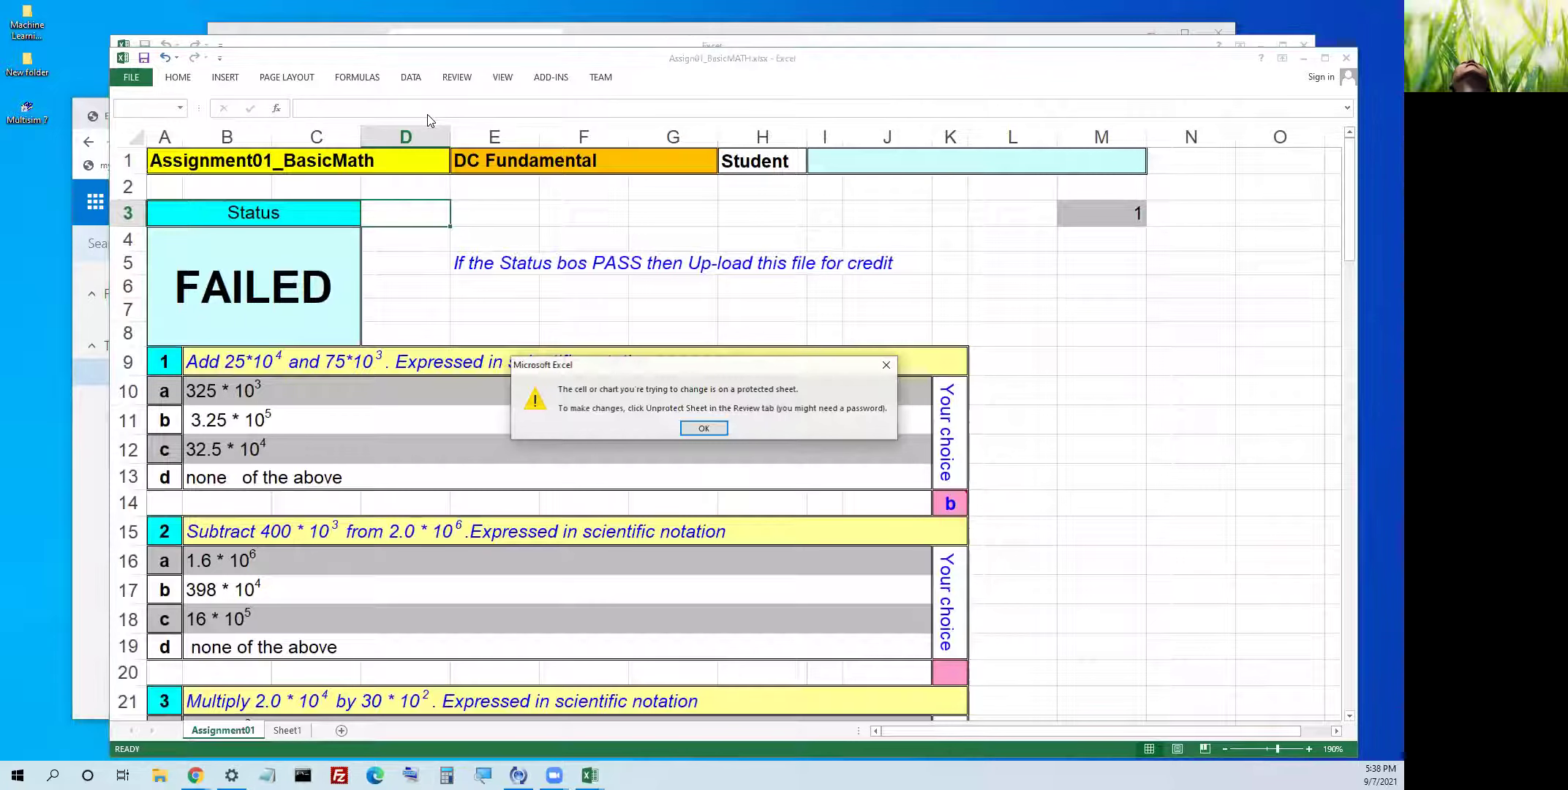
pyautogui.click(706, 427)
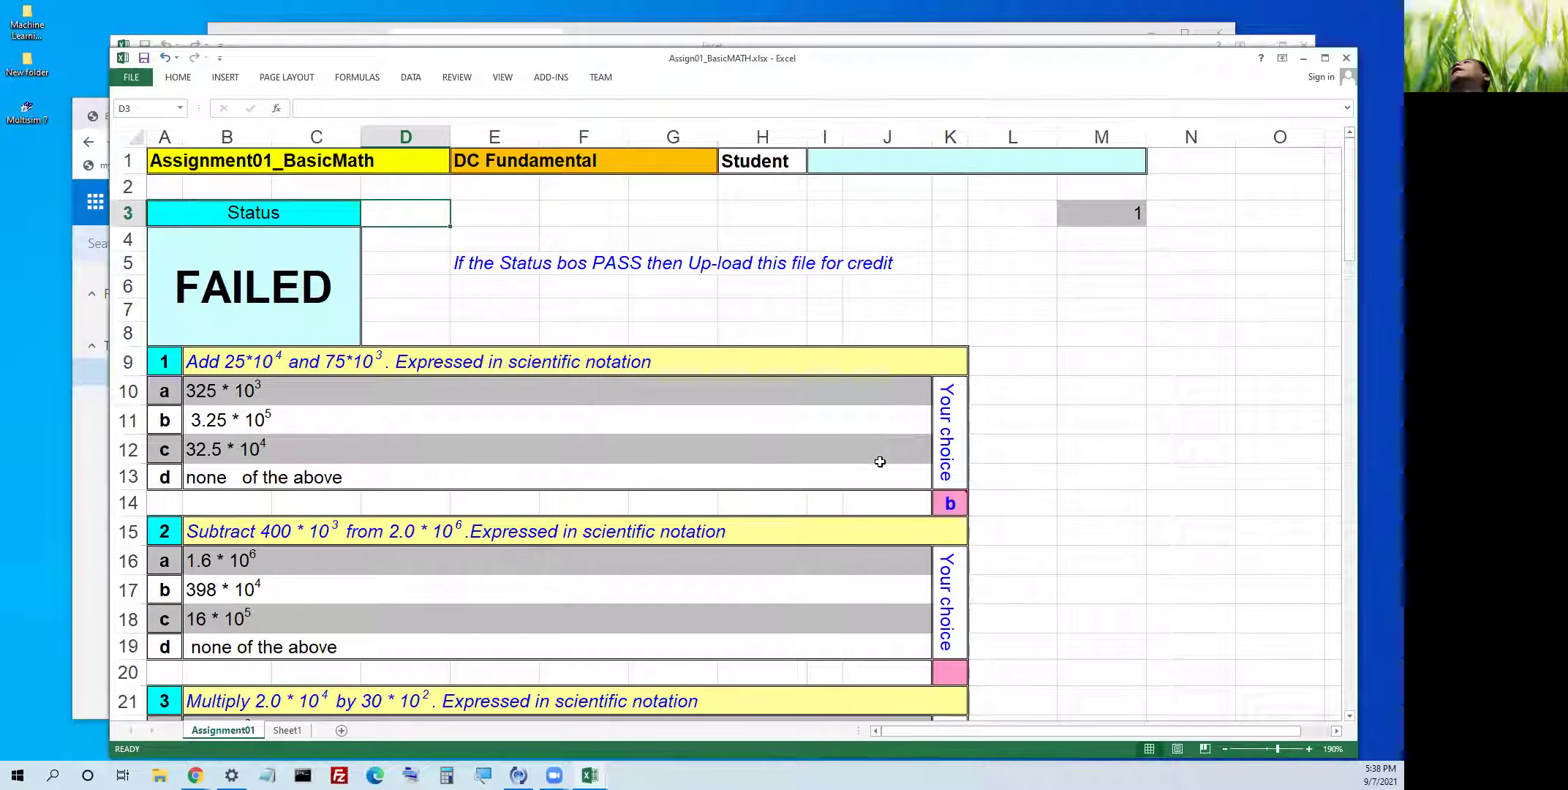
# - Open the answer in cell K14 for editing, leave it as is, and try to edit the protected cell M12
pyautogui.click(943, 498)
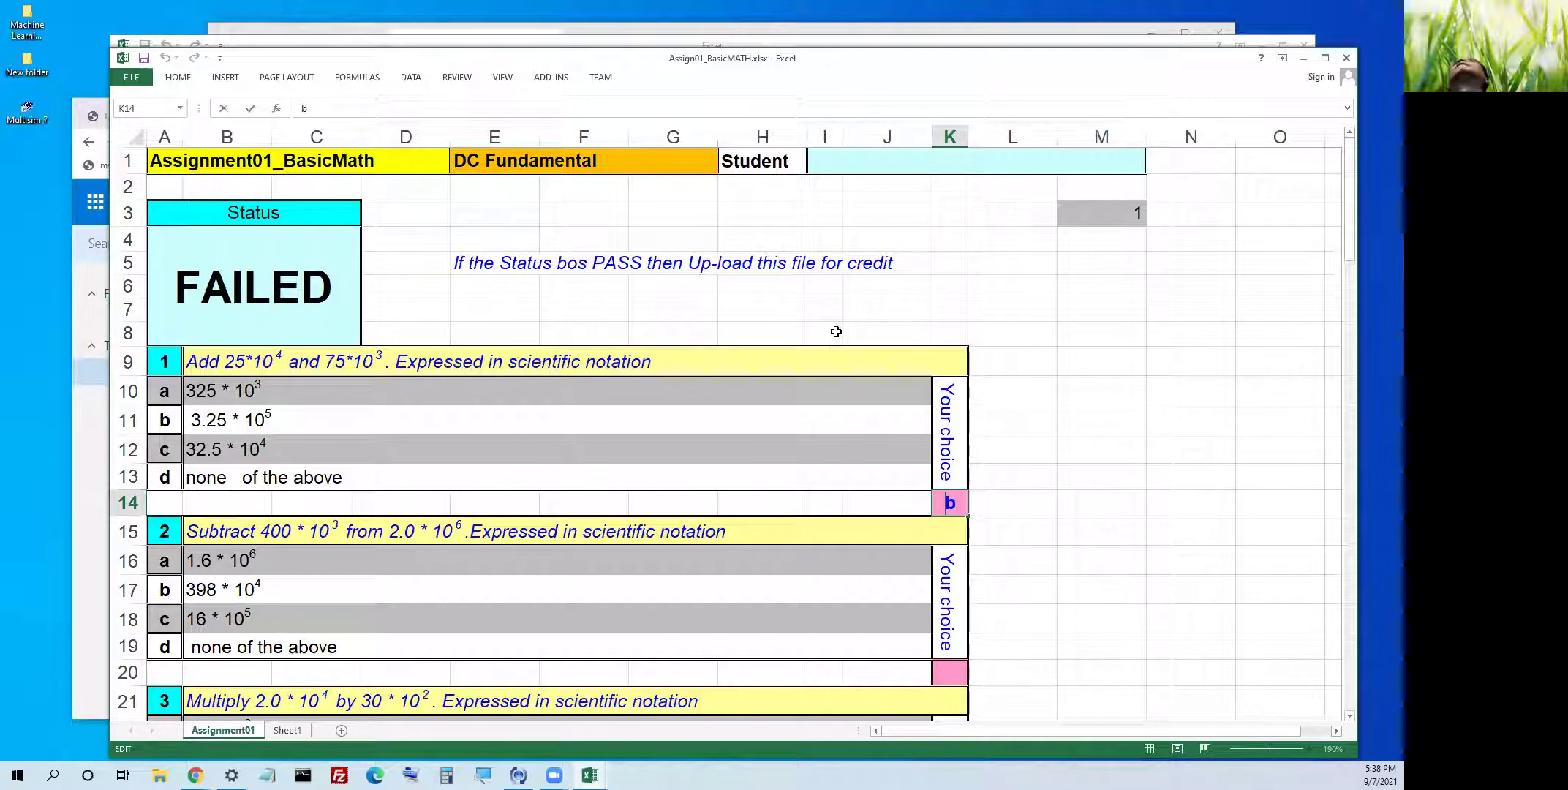
pyautogui.click(1118, 444)
pyautogui.keyDown('ctrl'); pyautogui.scroll(-3, 1118, 444); pyautogui.keyUp('ctrl')
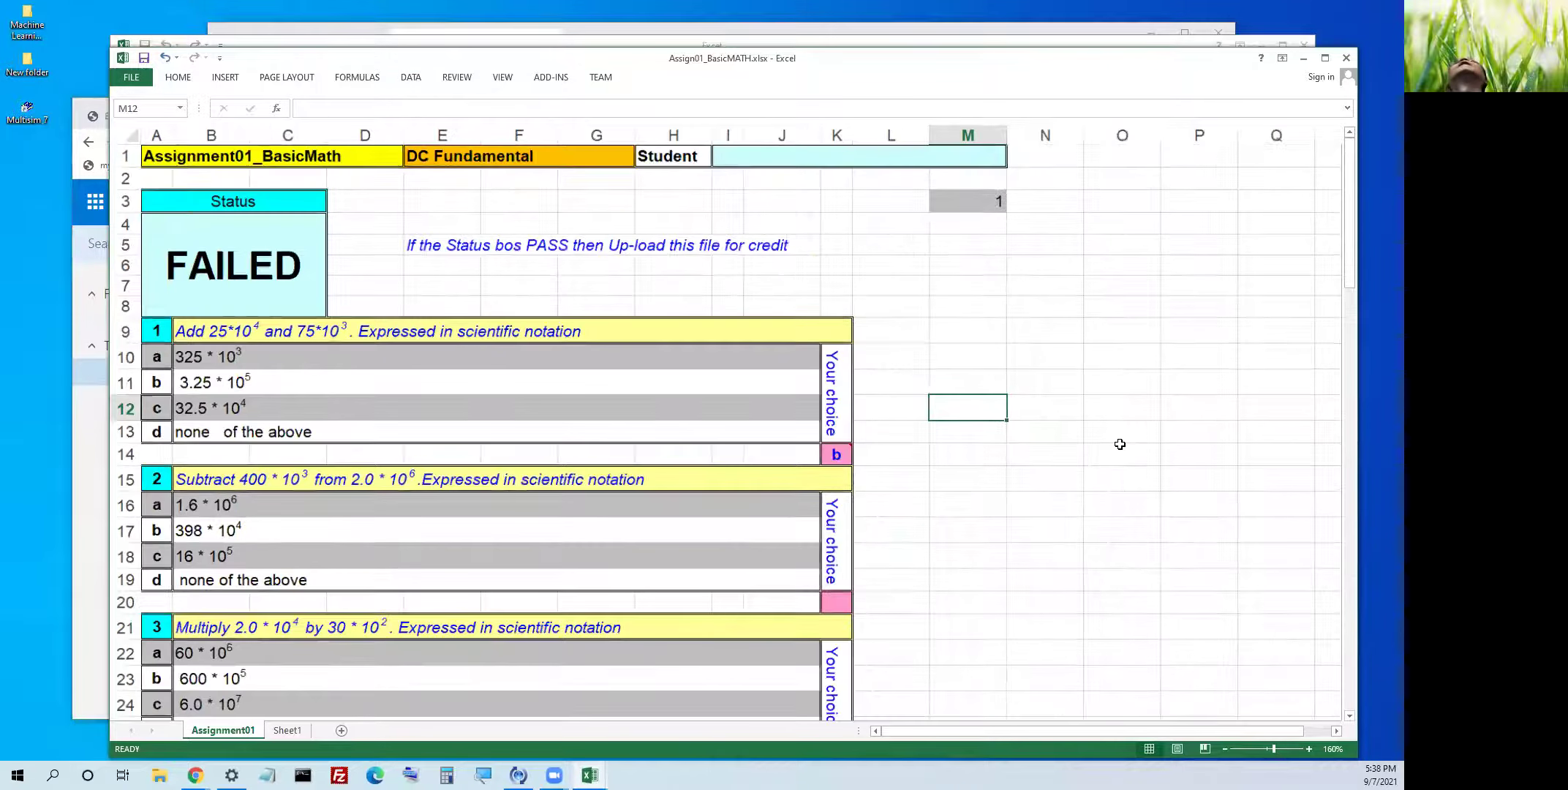
pyautogui.click(348, 105)
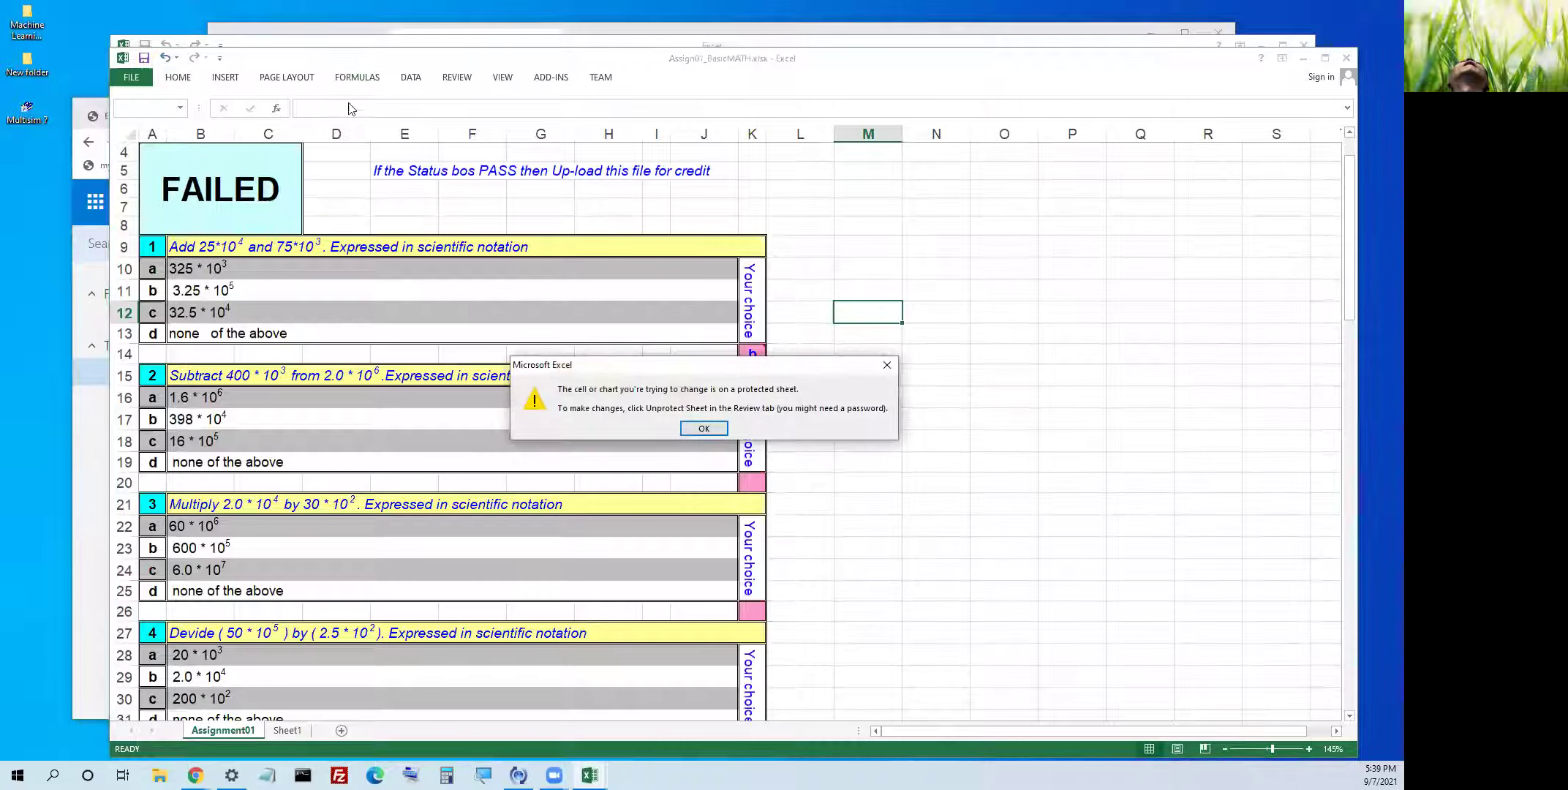
pyautogui.click(702, 428)
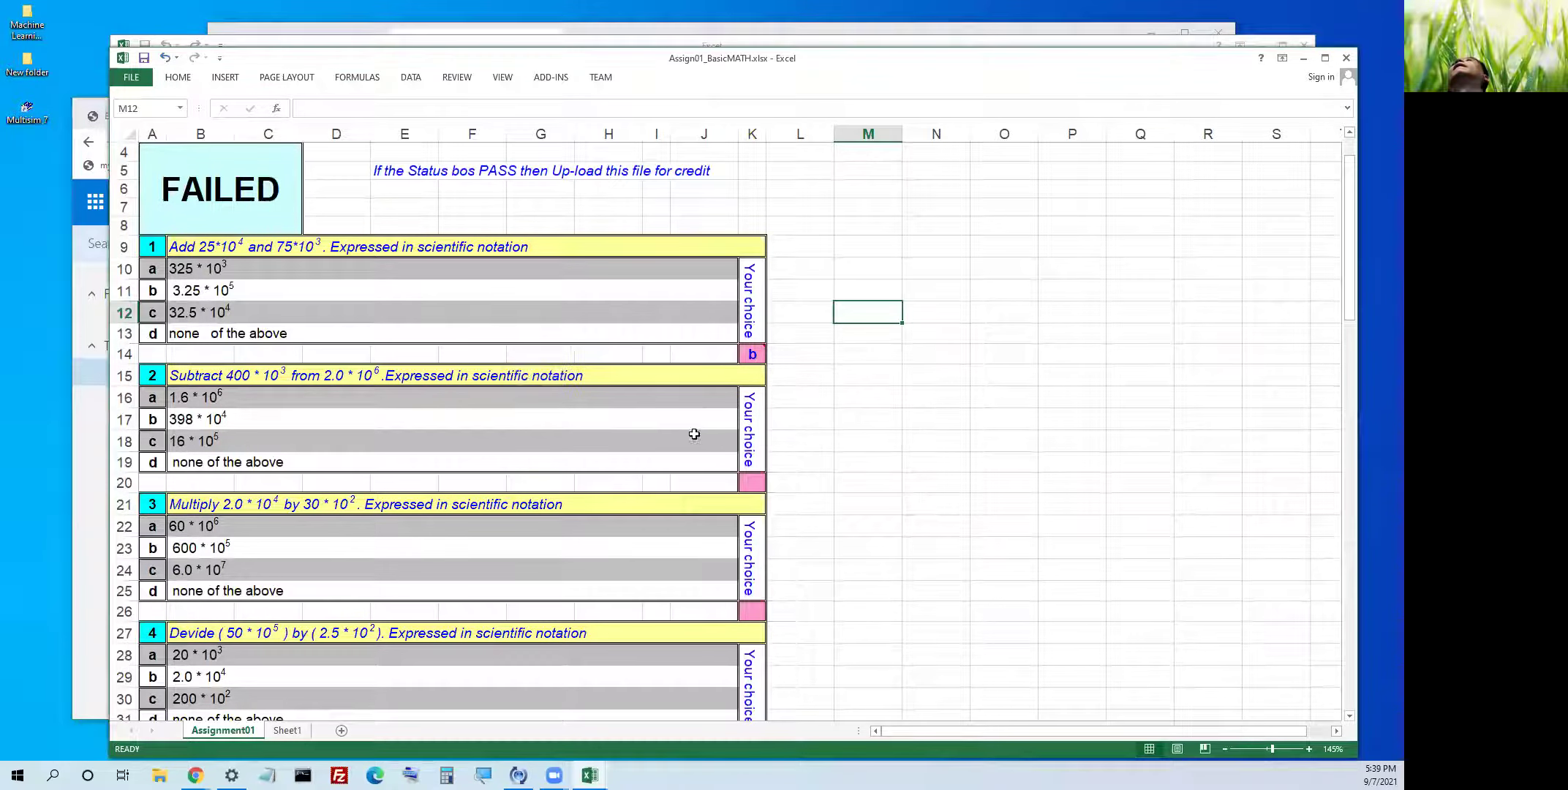
# - Examine the comment and the entered content of question 1's answer cell K14
pyautogui.scroll(-3, 775, 432)
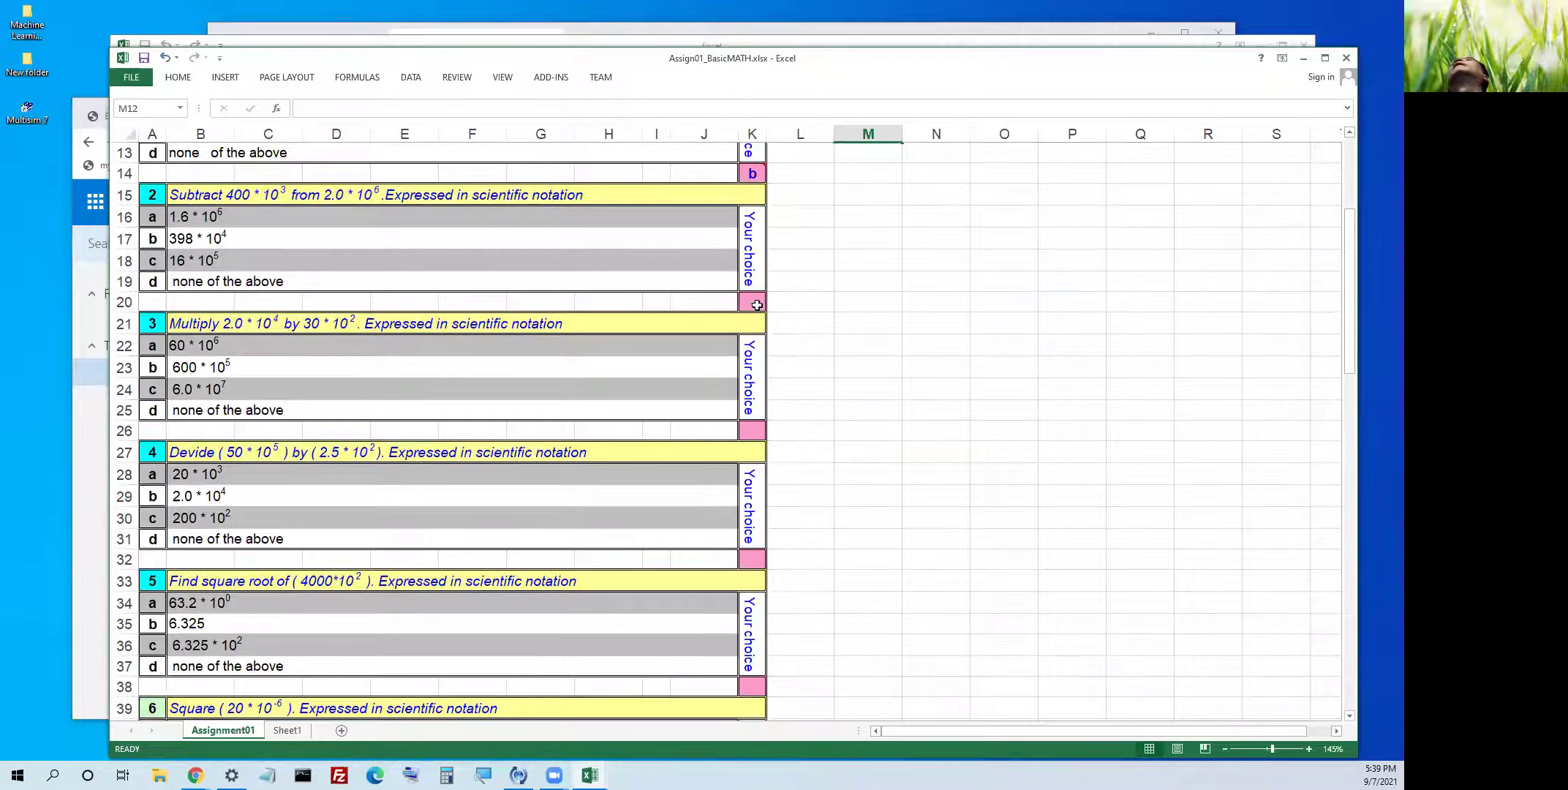
pyautogui.scroll(3, 757, 305)
pyautogui.click(754, 351)
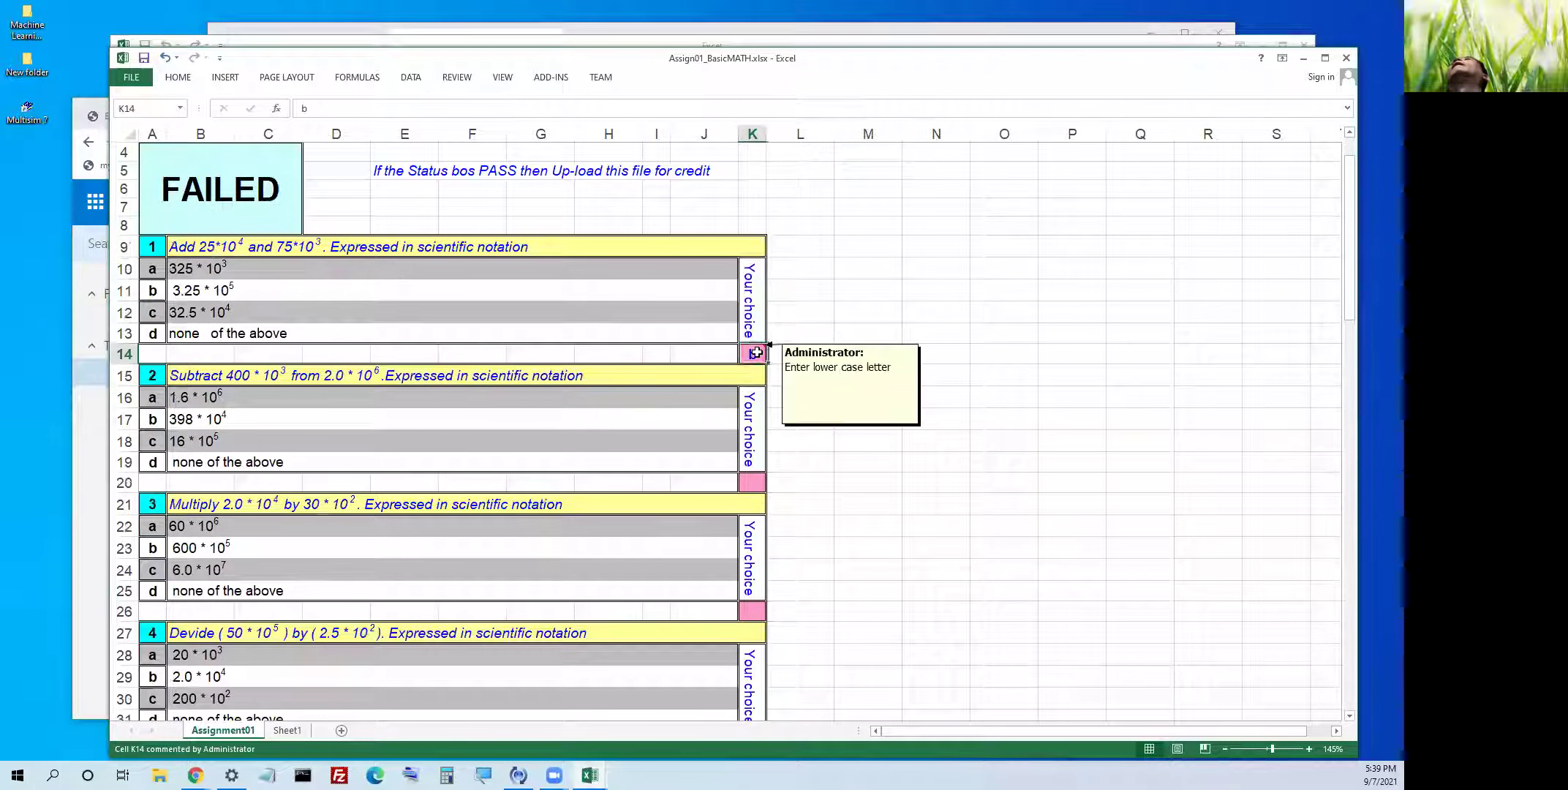
pyautogui.doubleClick(758, 352)
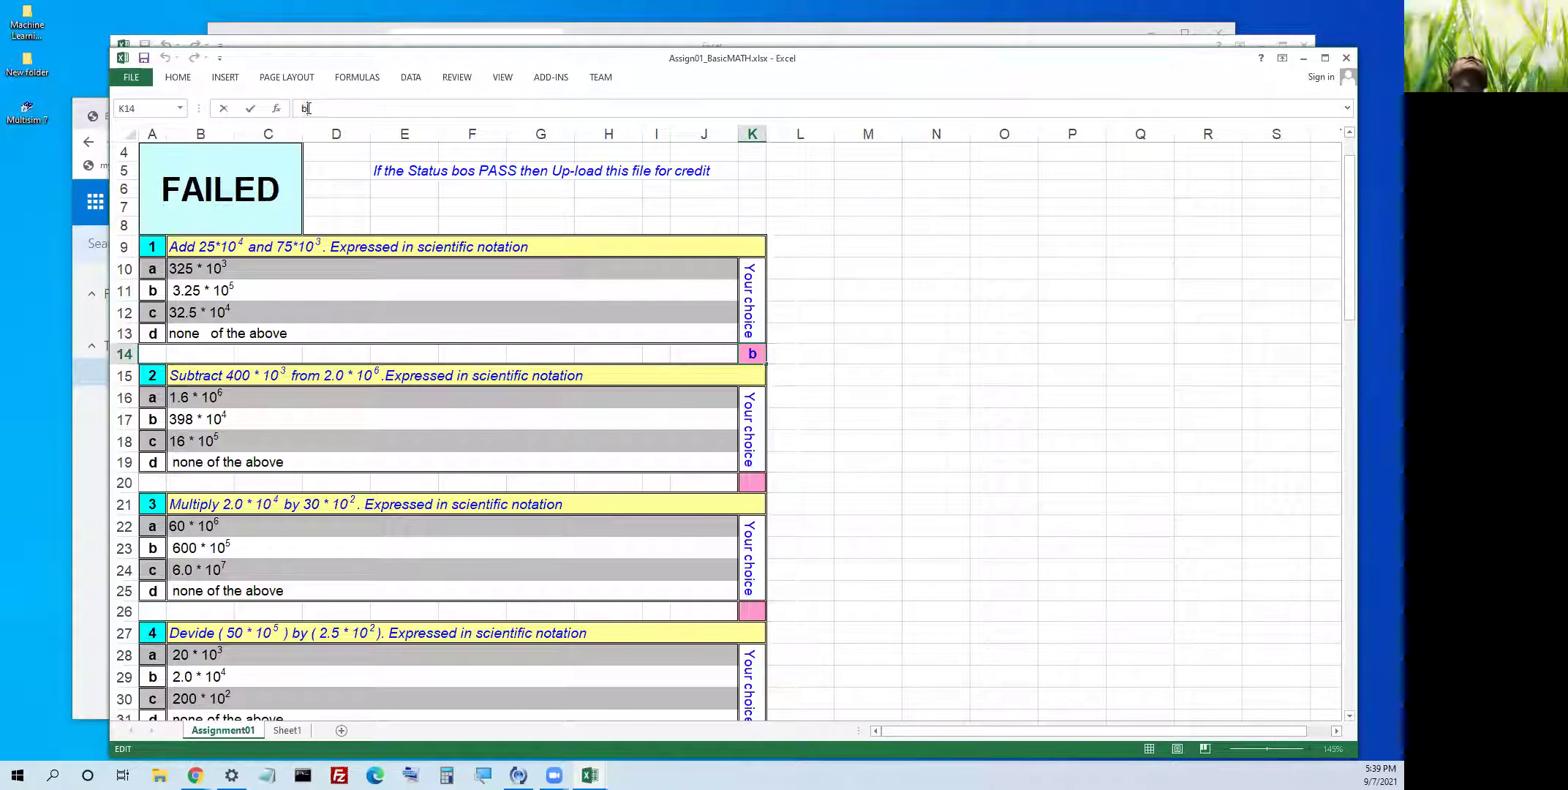
pyautogui.click(353, 194)
pyautogui.keyDown('ctrl'); pyautogui.scroll(3, 354, 193); pyautogui.keyUp('ctrl')
pyautogui.keyDown('ctrl'); pyautogui.scroll(-3, 353, 194); pyautogui.keyUp('ctrl')
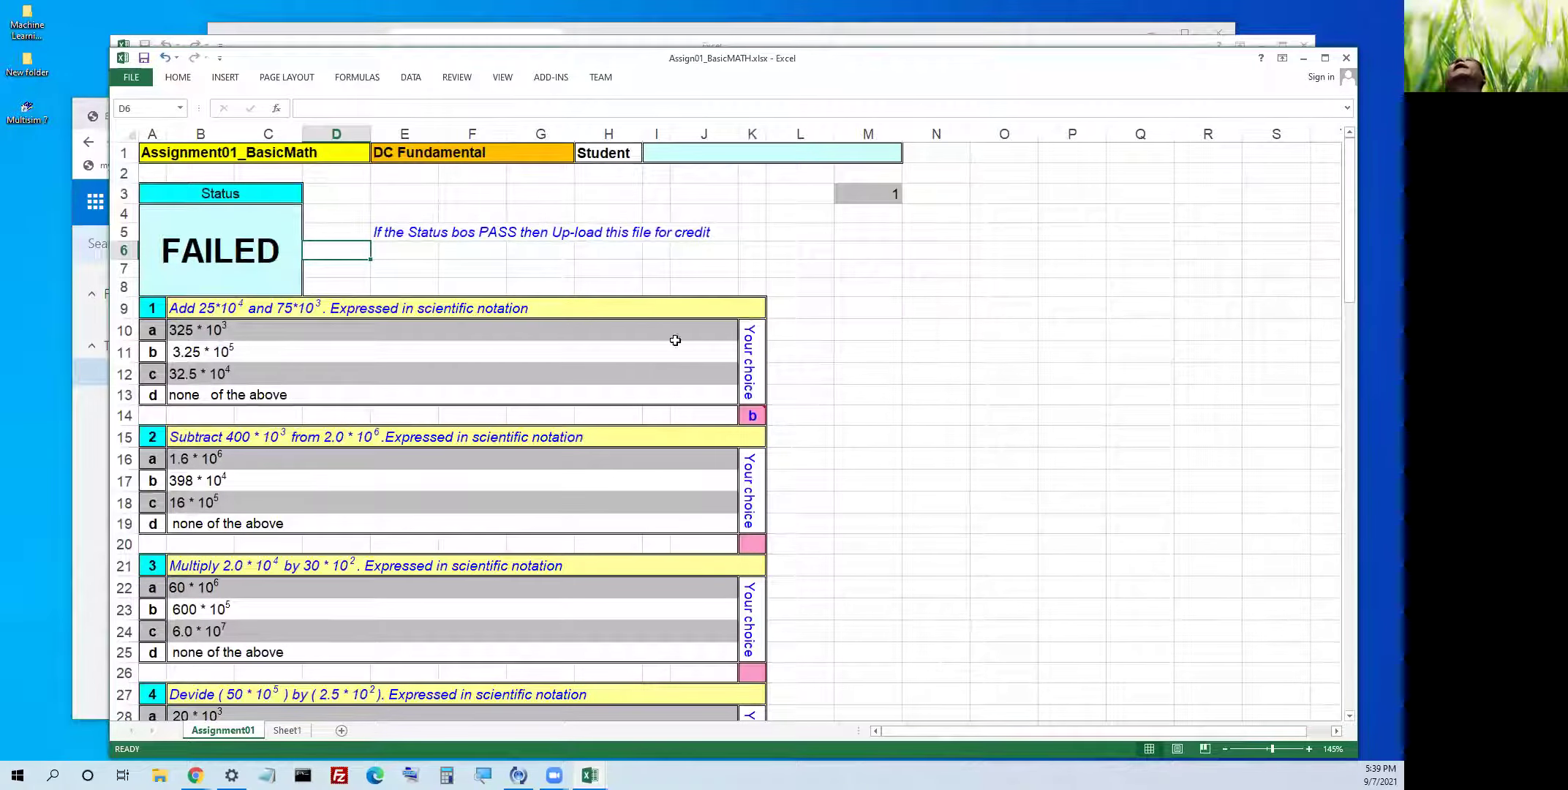
# - Insert leading spaces before the b in cell K14, delete them again and commit the answer
pyautogui.click(751, 414)
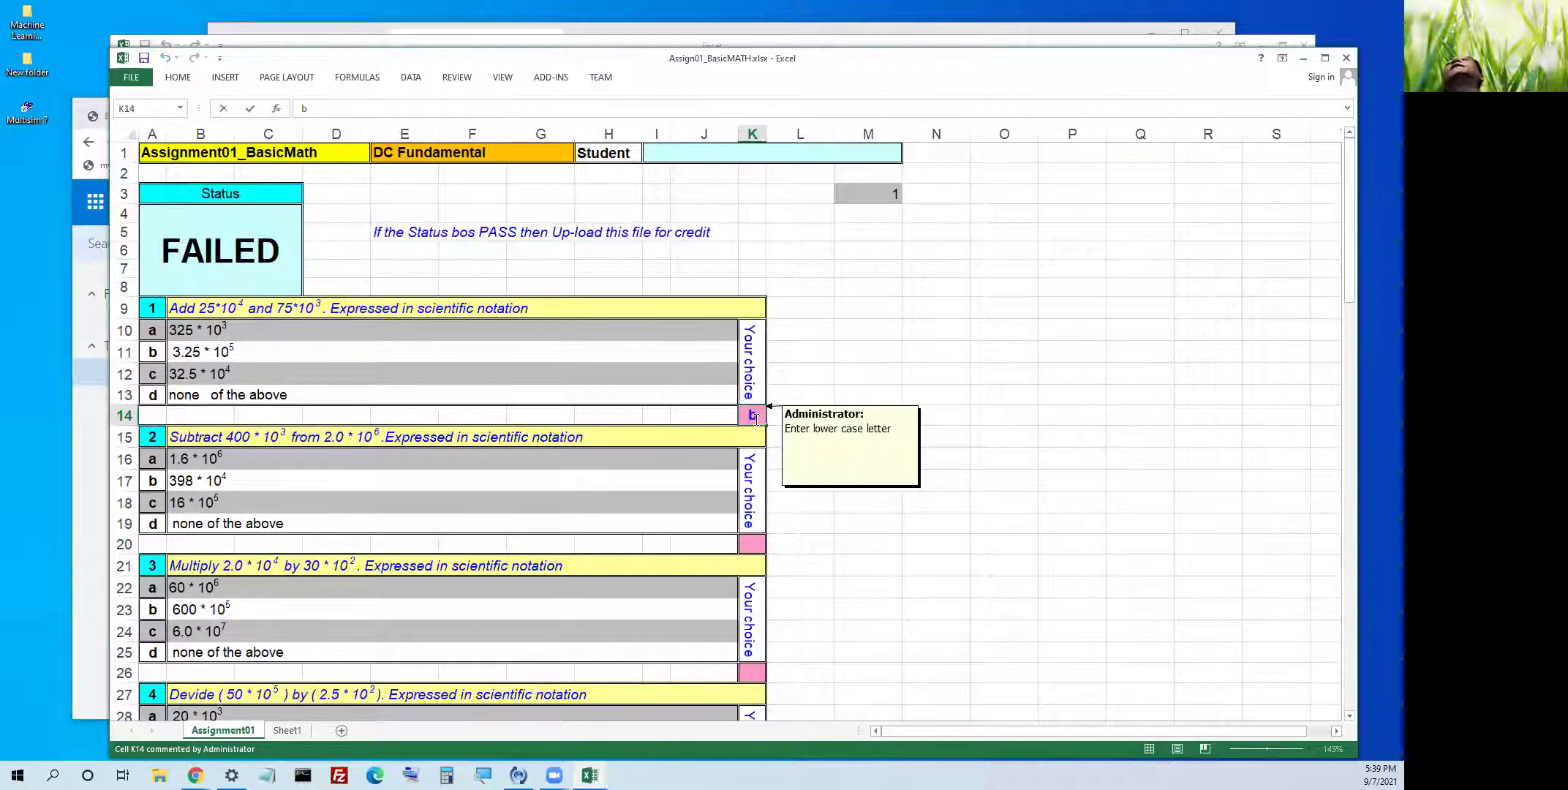
pyautogui.doubleClick(753, 416)
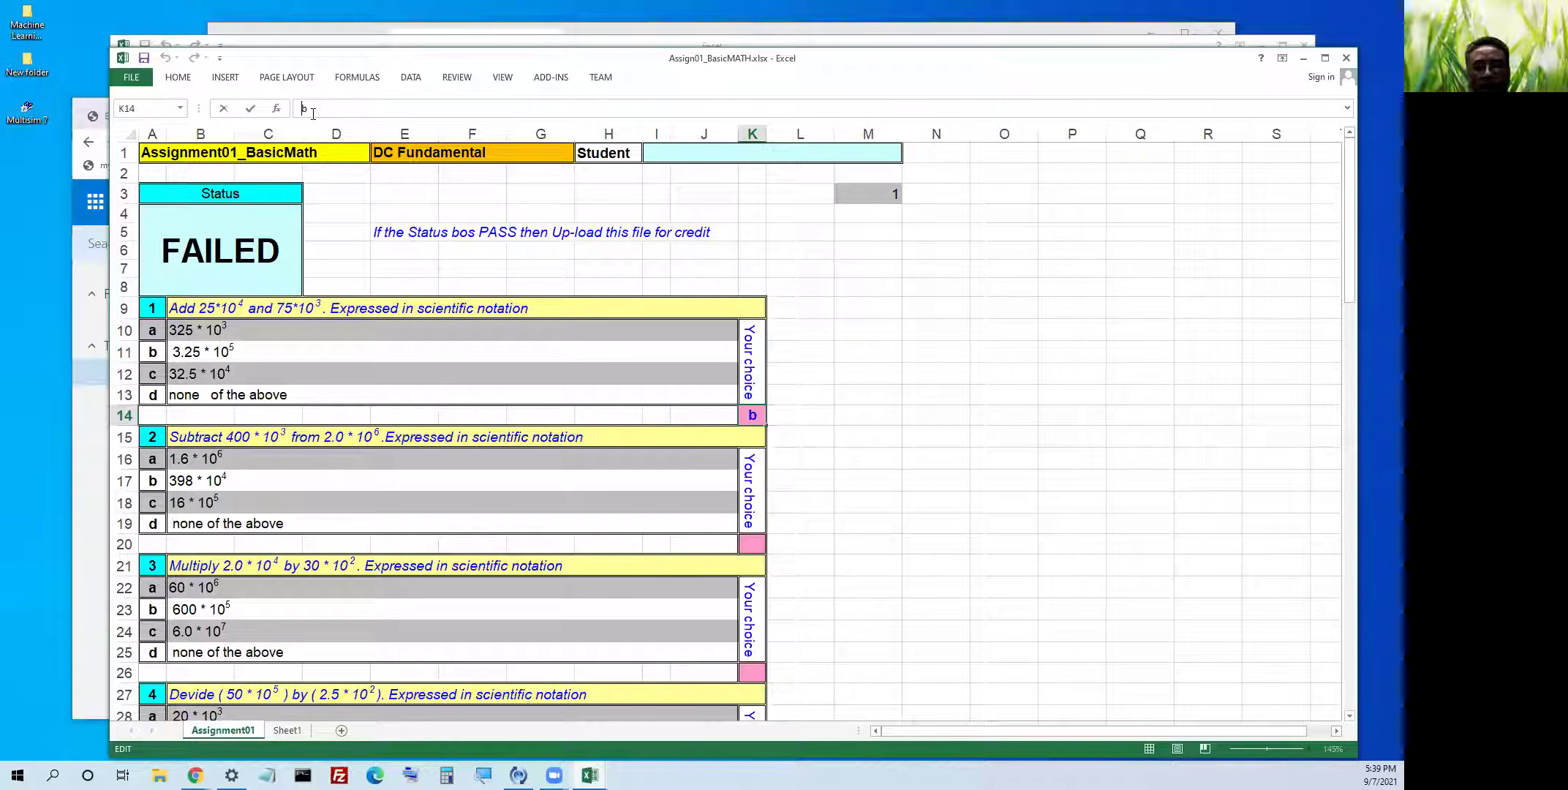
pyautogui.press('Home')
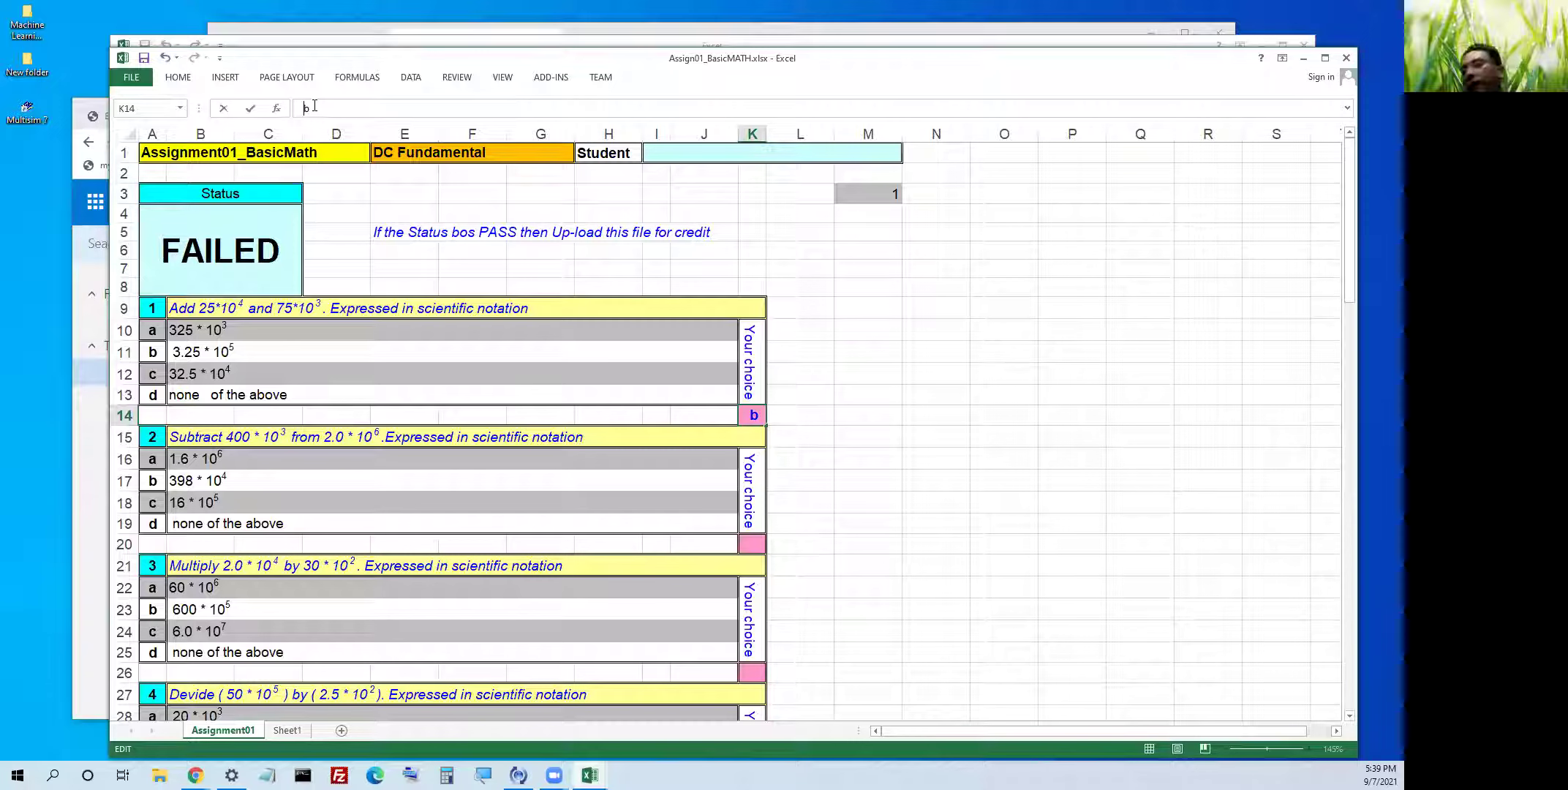
pyautogui.moveTo(316, 109); pyautogui.dragTo(277, 110)
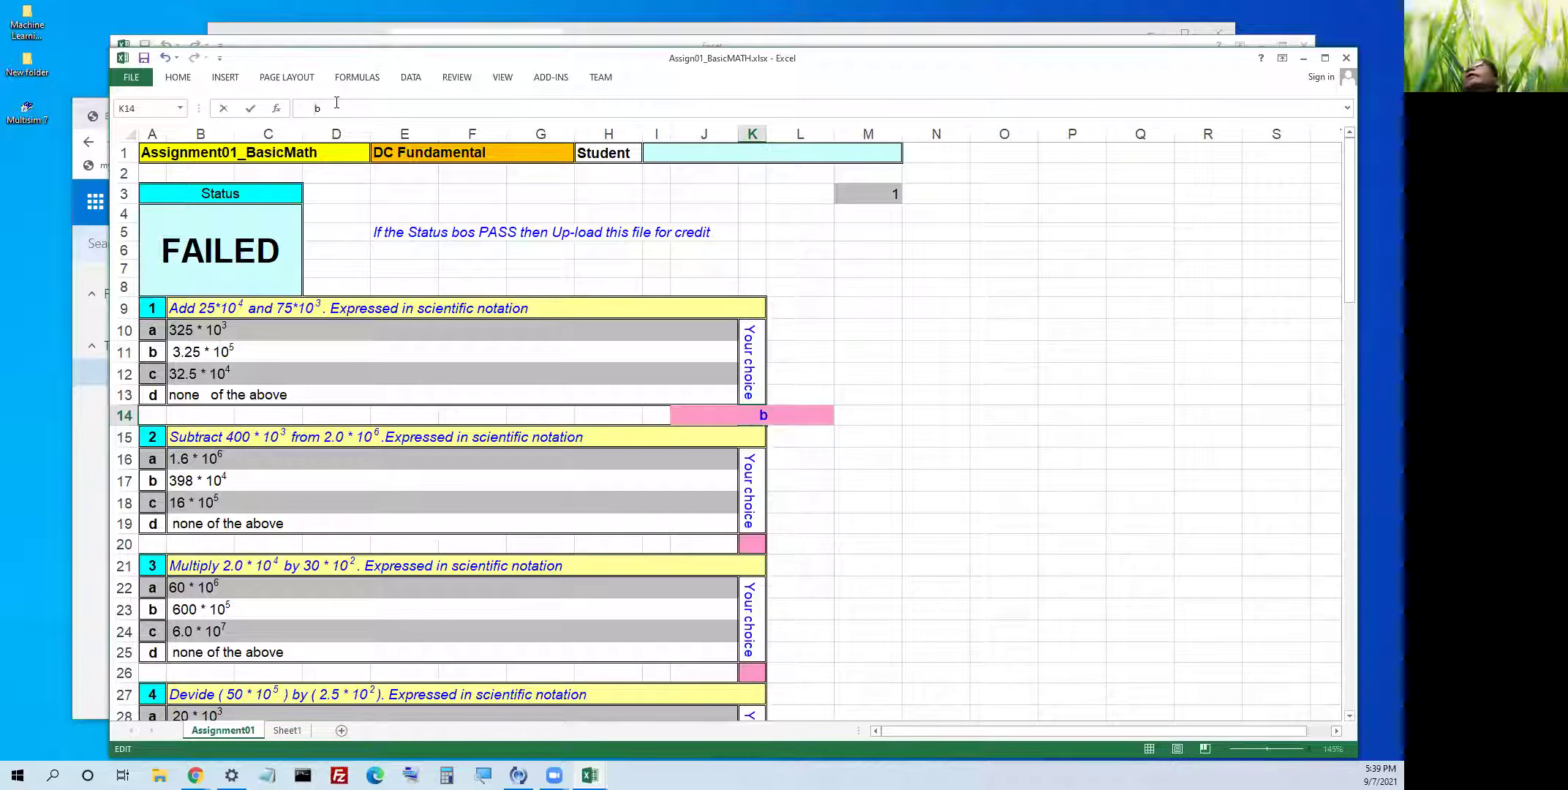
pyautogui.moveTo(323, 106); pyautogui.dragTo(288, 114)
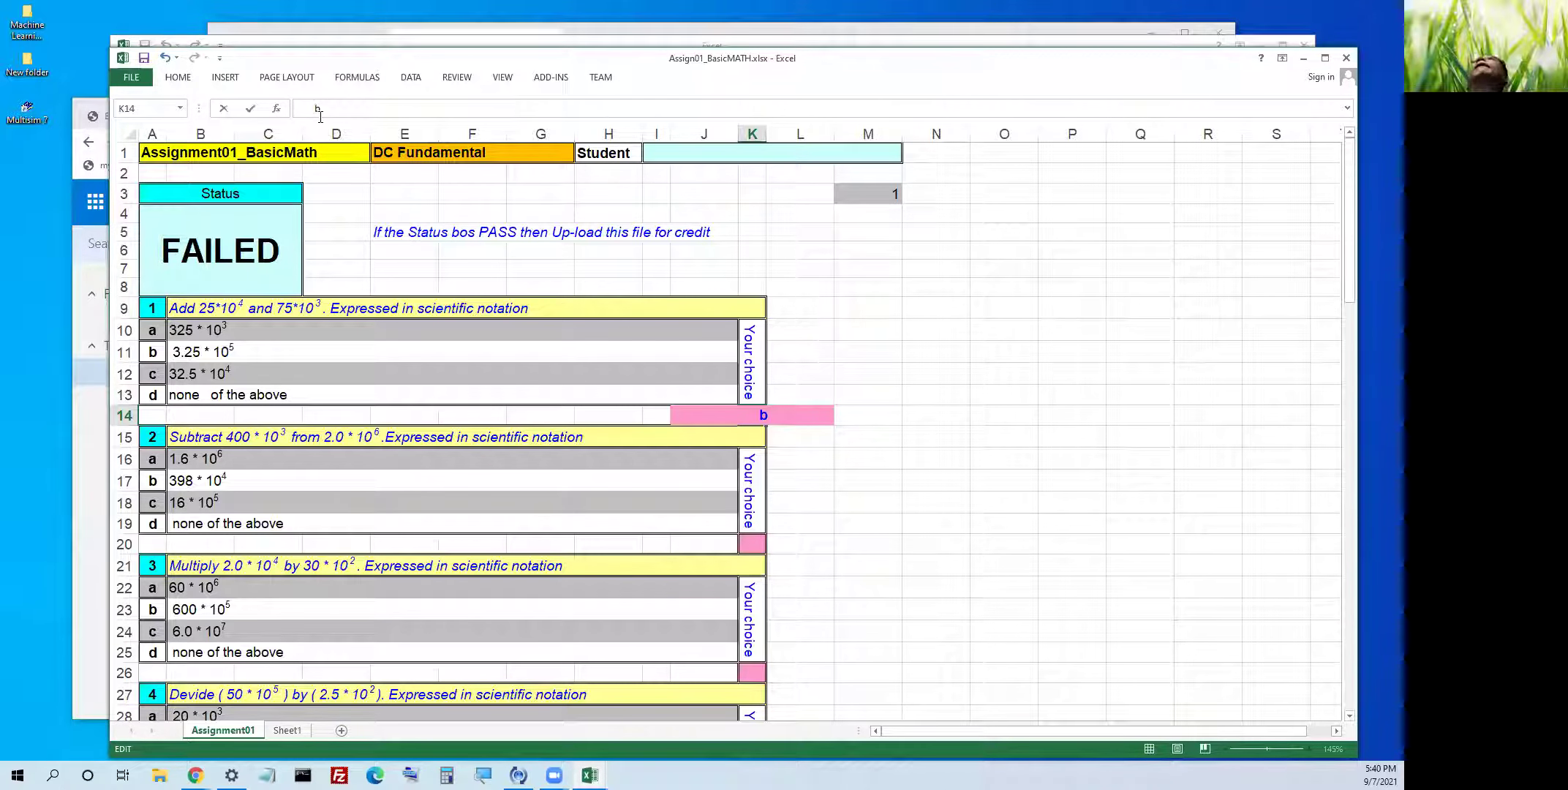
pyautogui.press('BackSpace')
pyautogui.press('BackSpace')
pyautogui.press('BackSpace')
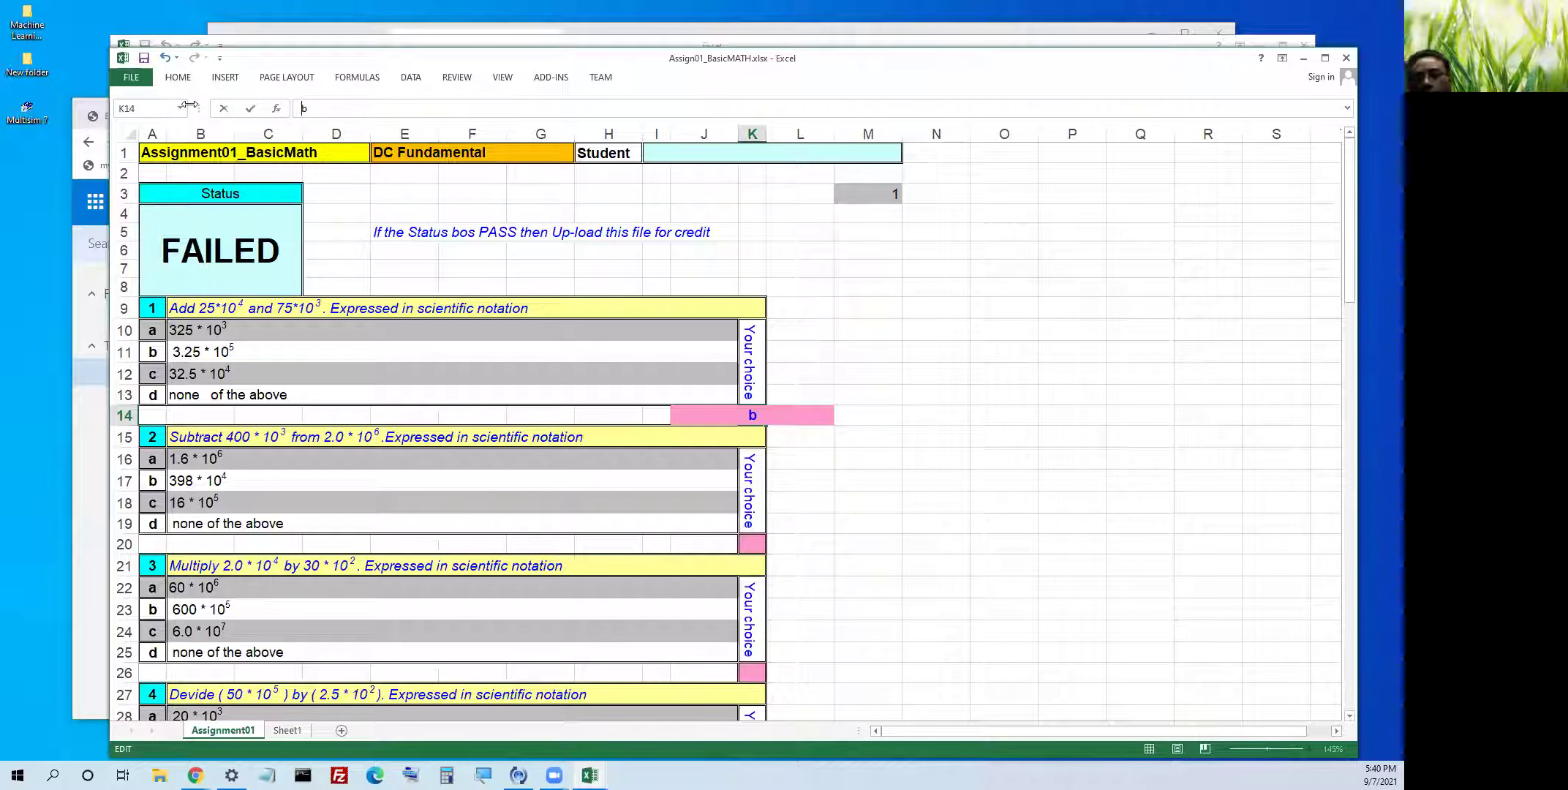
pyautogui.press('Return')
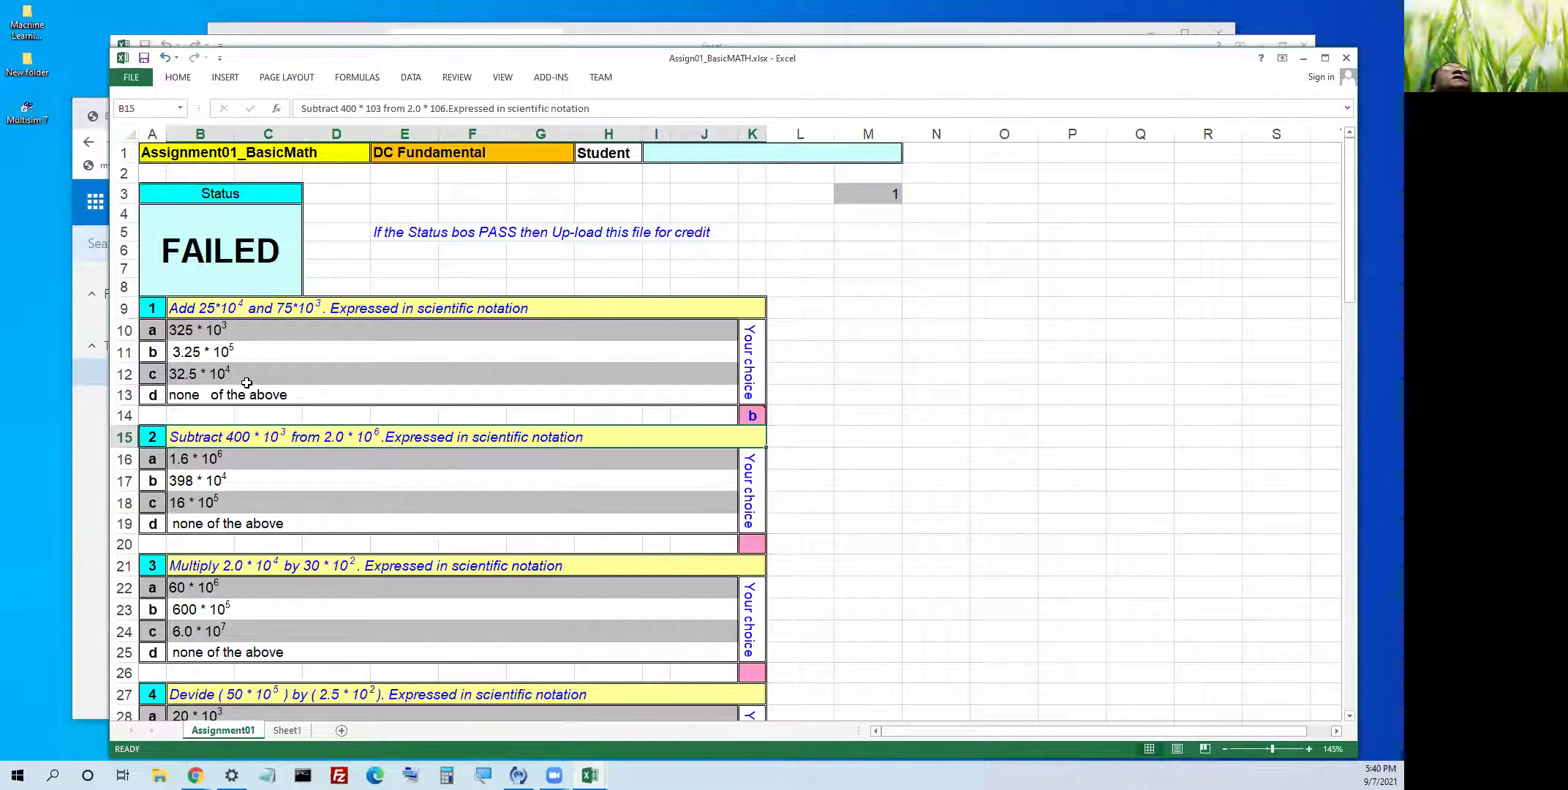
# - Save a copy of the workbook as Assign01_BasicMATH.xlsx in the School > 2021 Fall folder on drive C:
pyautogui.click(756, 418)
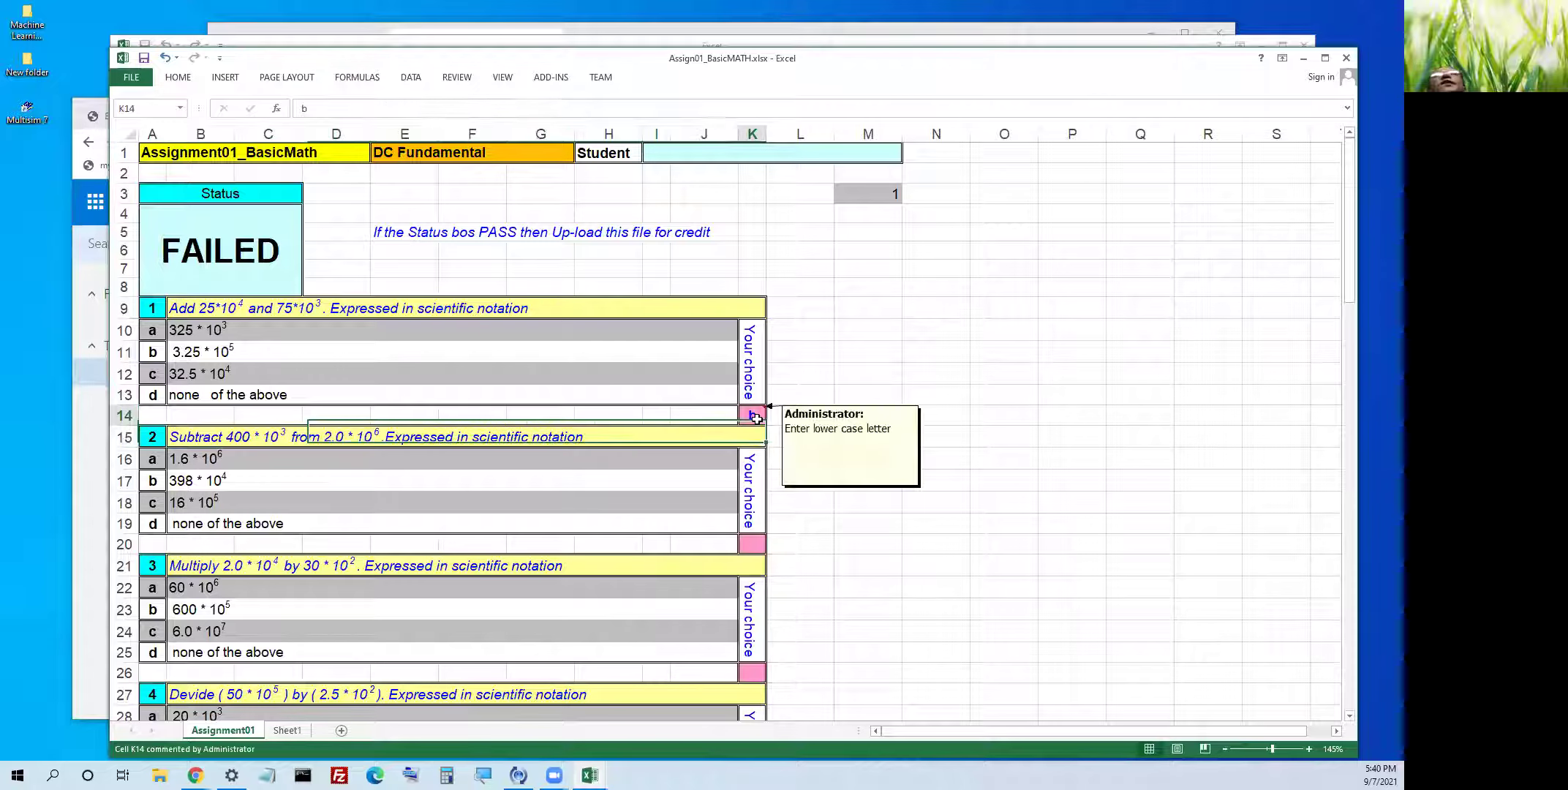
pyautogui.scroll(-3, 776, 491)
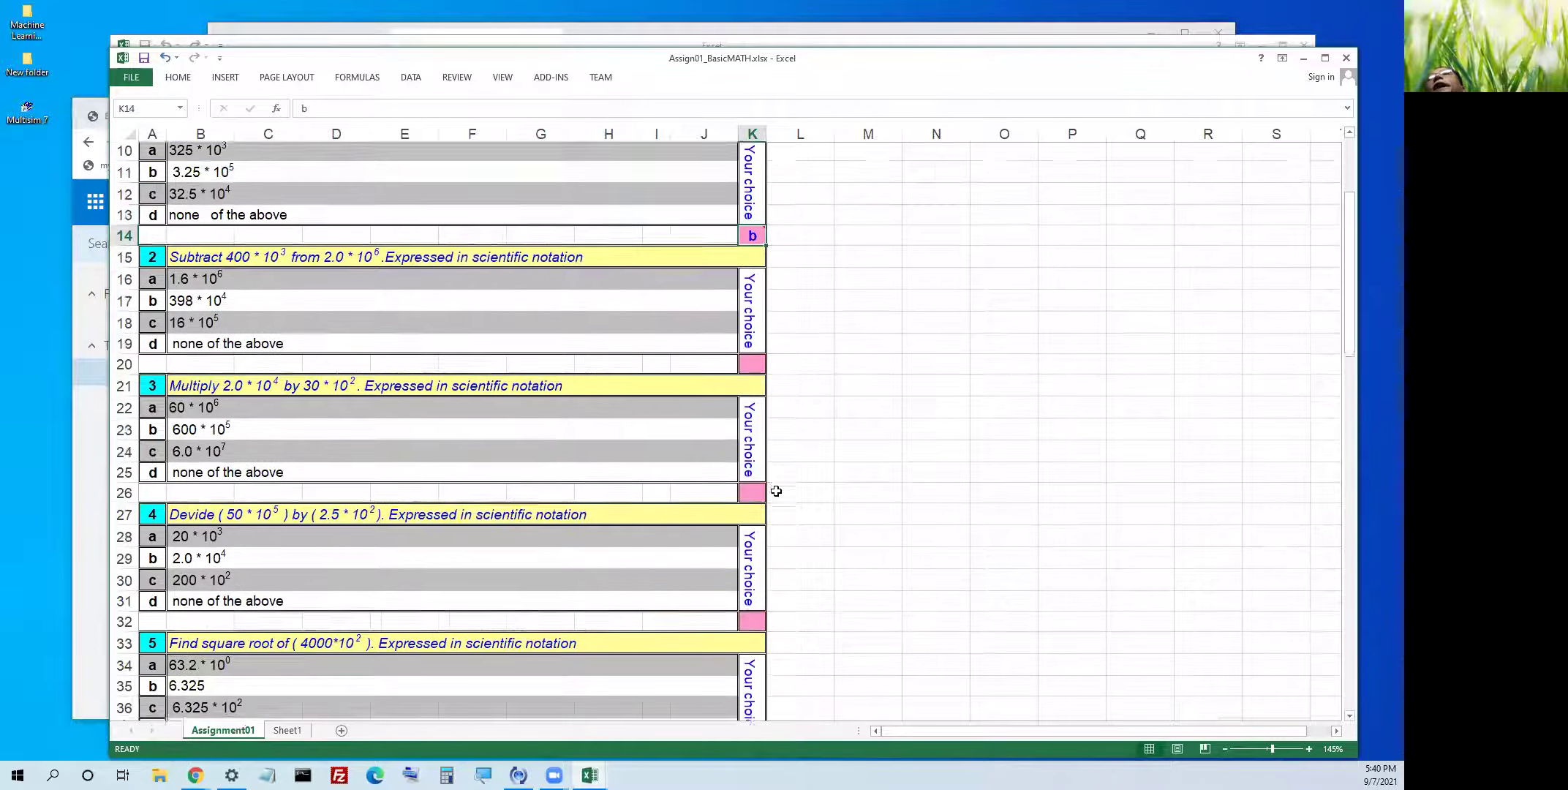
pyautogui.scroll(-10, 776, 492)
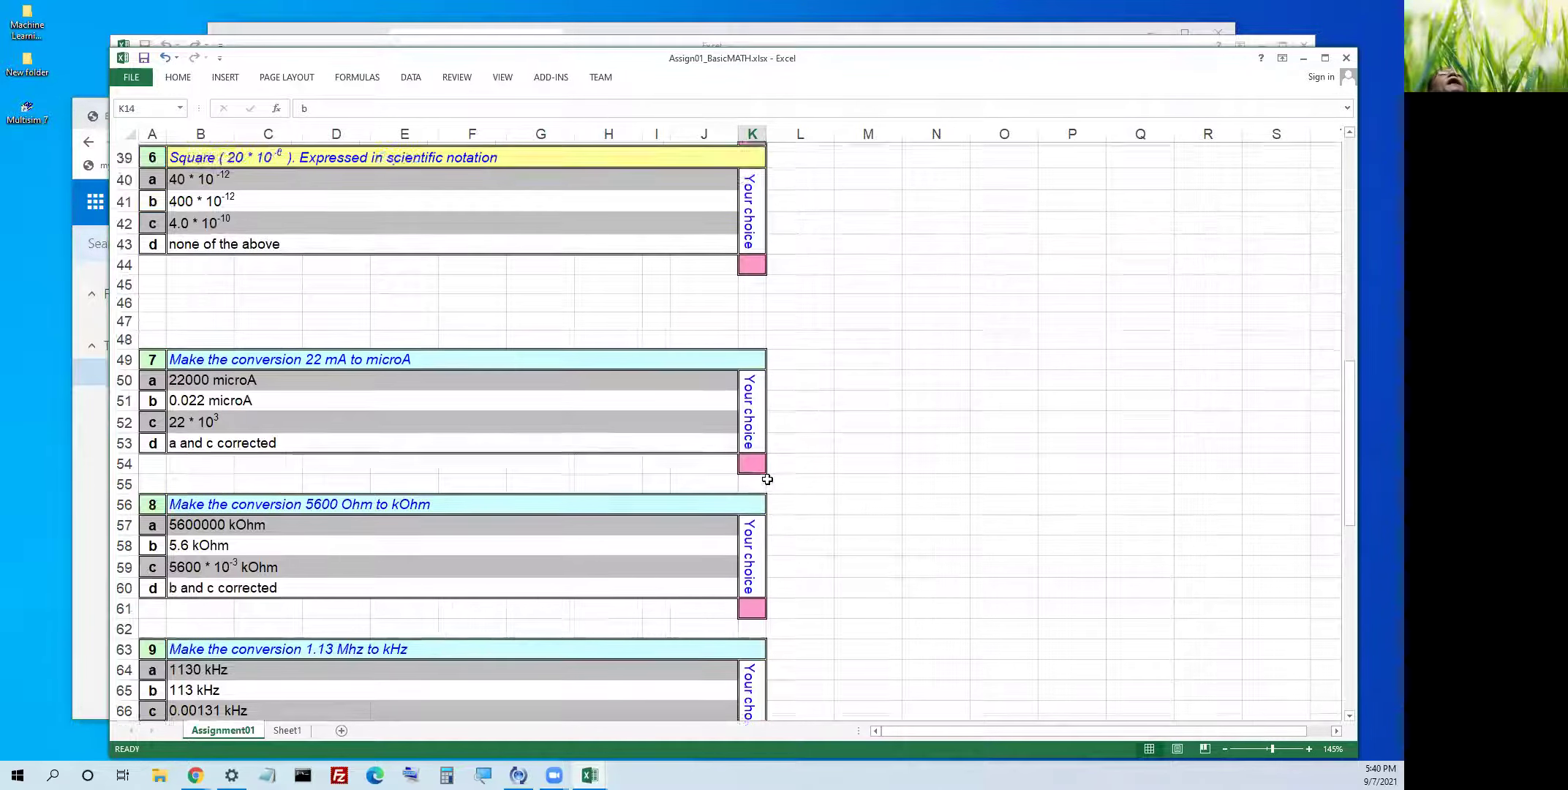
pyautogui.scroll(13, 767, 479)
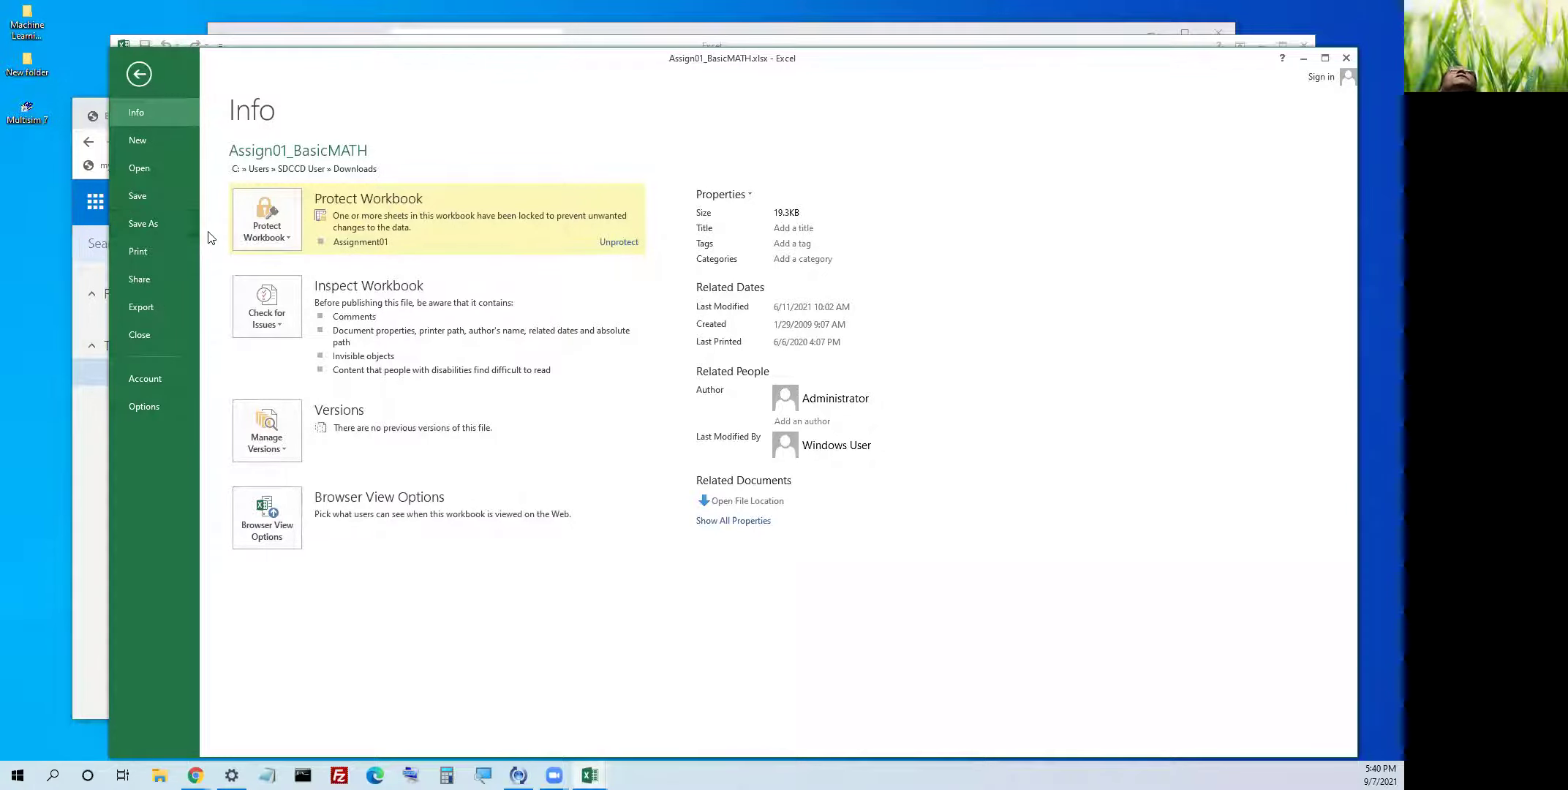
pyautogui.click(171, 225)
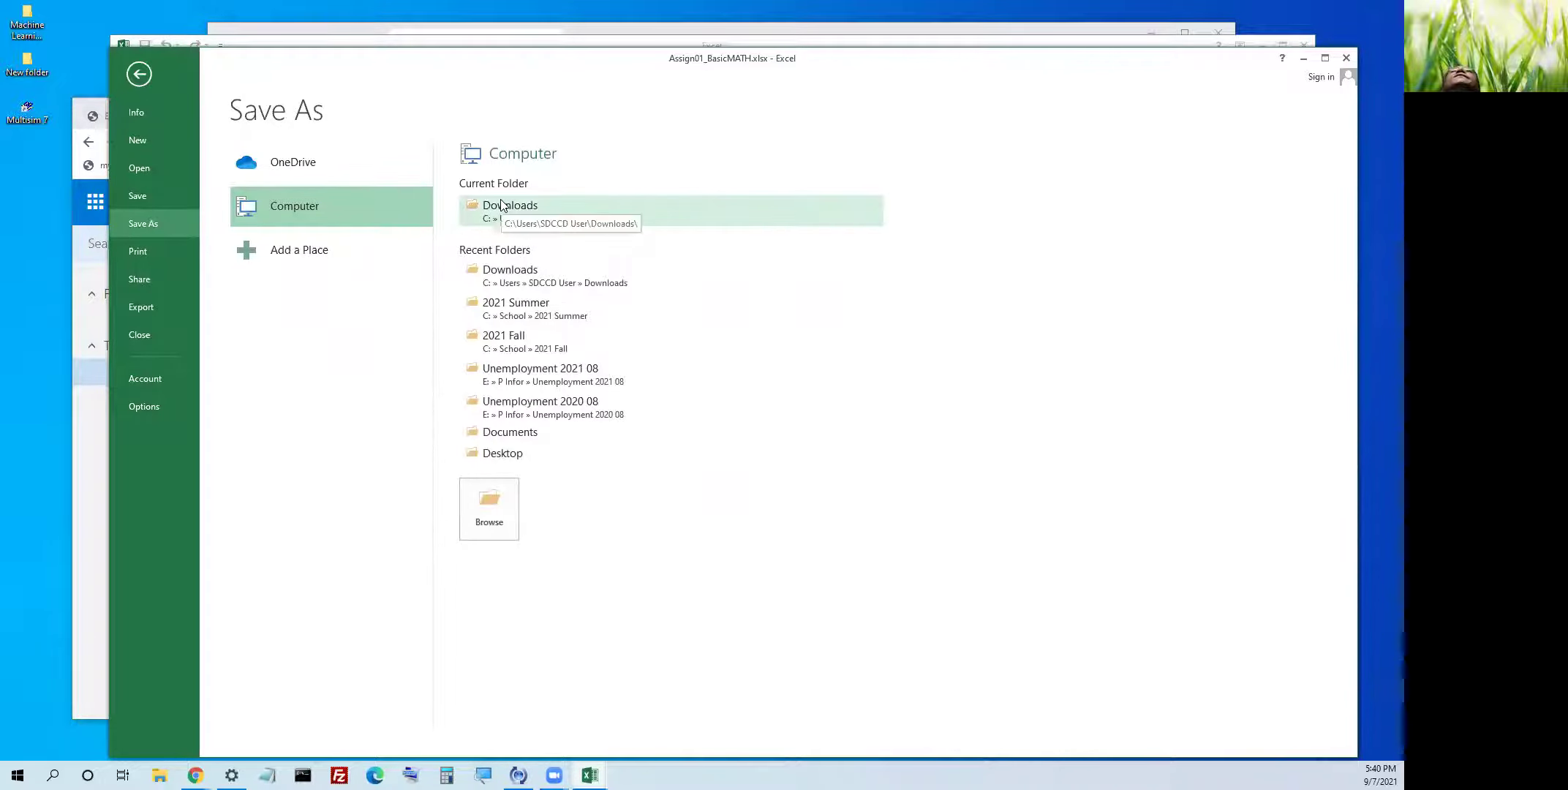
pyautogui.click(517, 338)
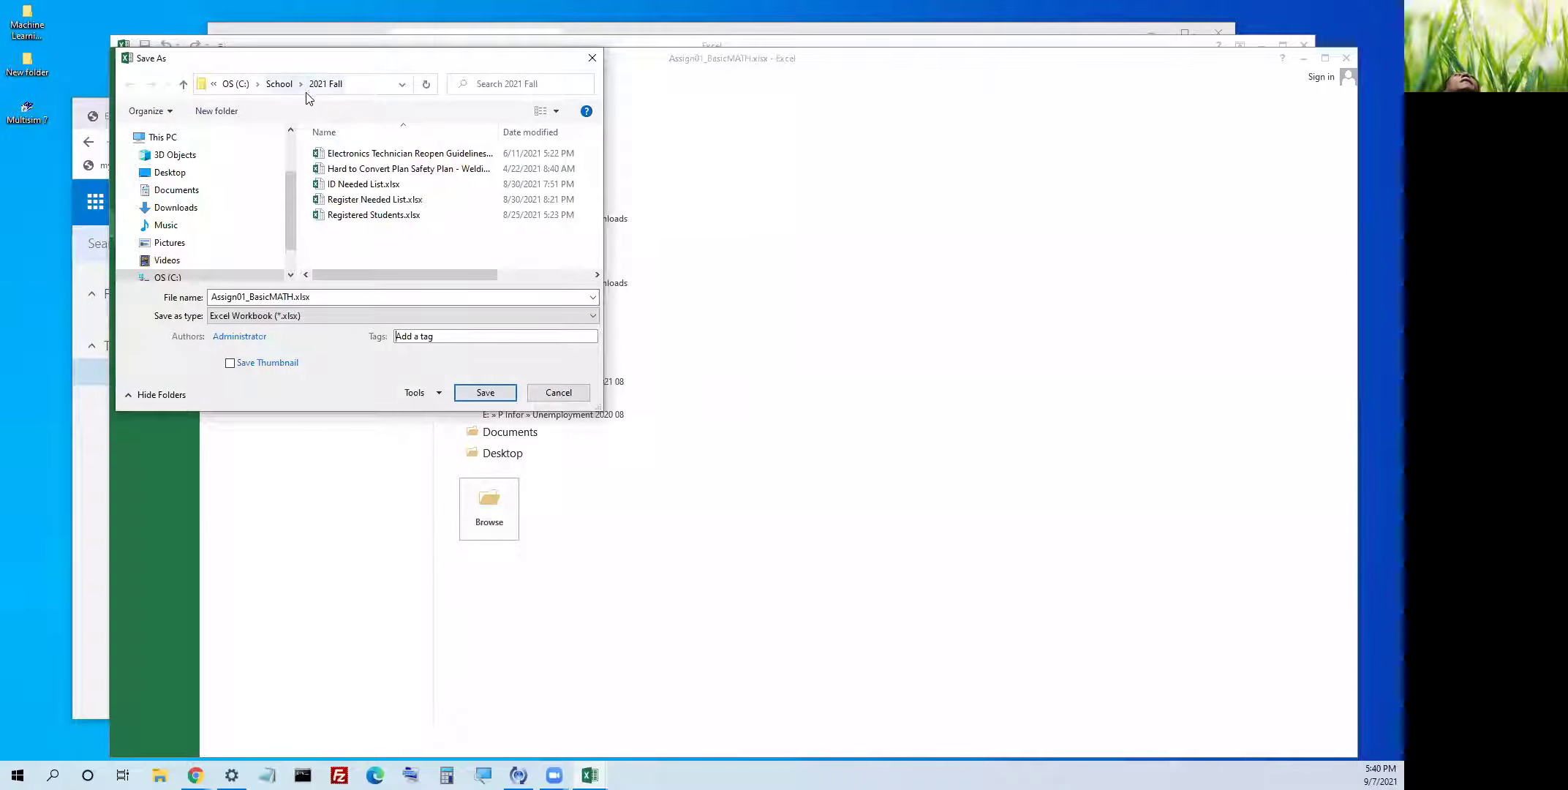
pyautogui.click(498, 394)
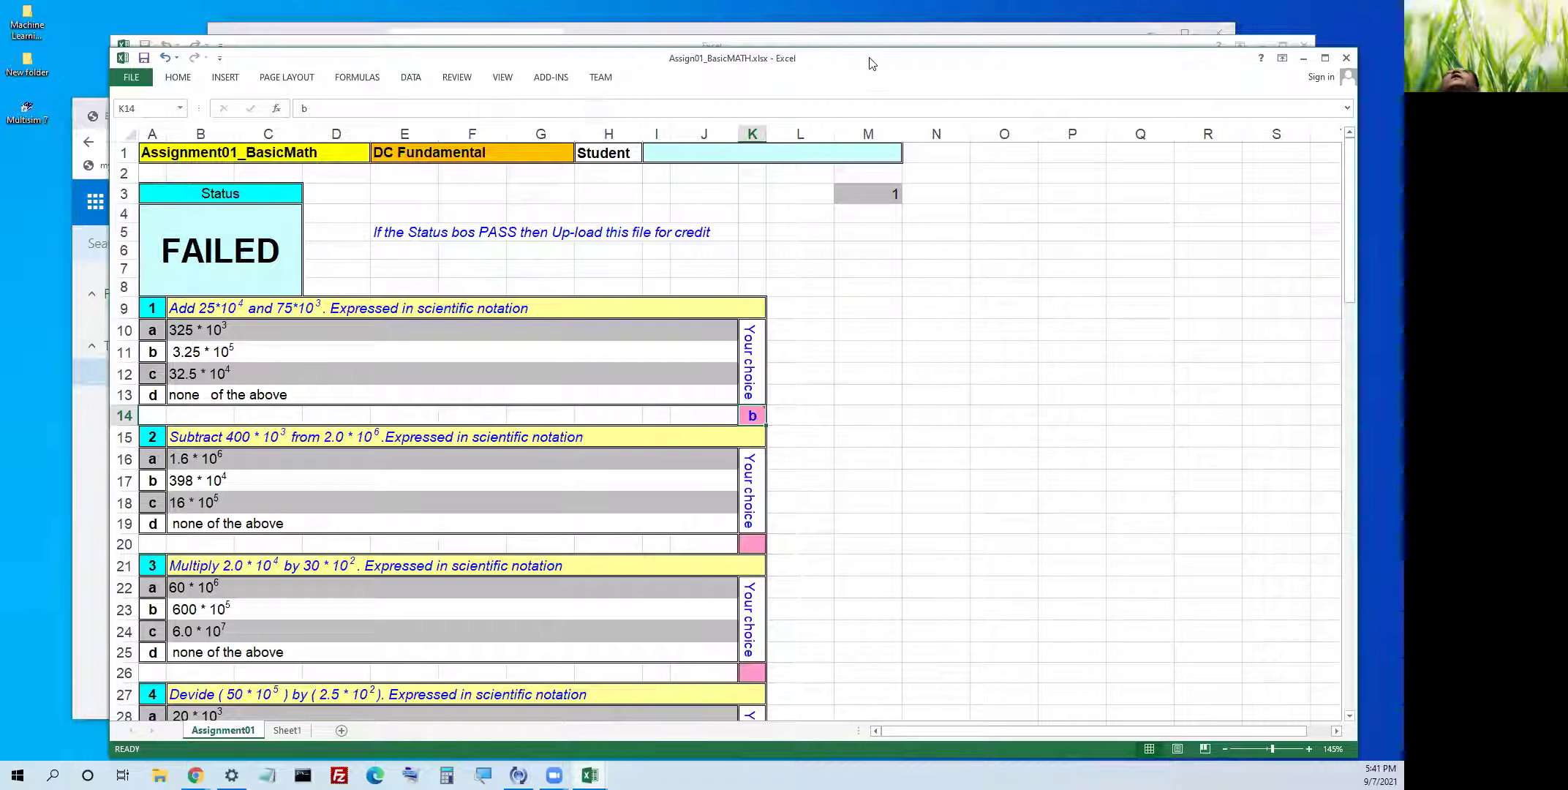
# - Move the Excel window aside and open the School > 2021 Fall folder on drive C: in File Explorer to locate the saved workbook
pyautogui.moveTo(870, 63); pyautogui.dragTo(1093, 139)
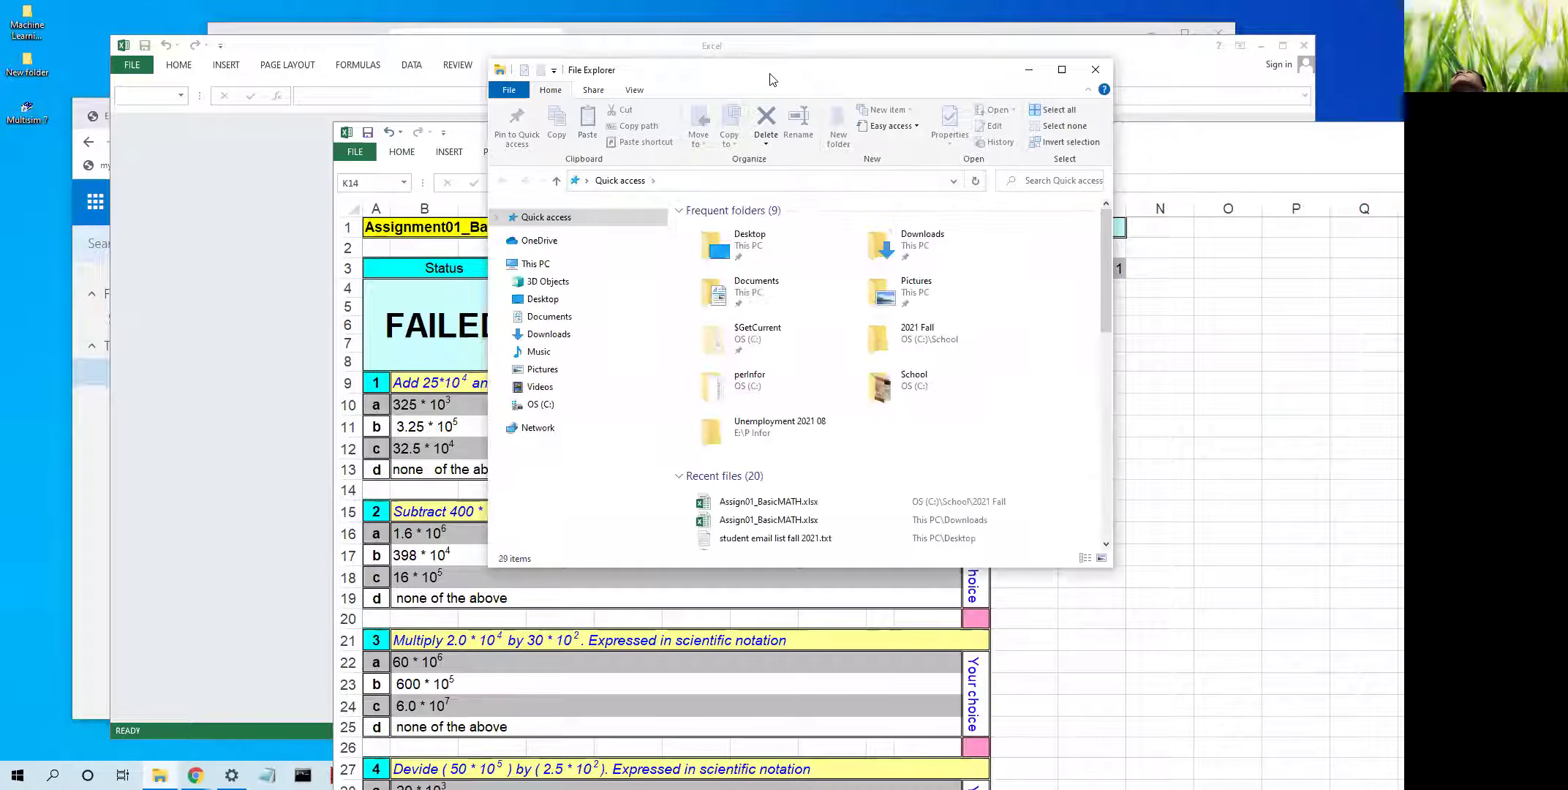
pyautogui.moveTo(771, 78); pyautogui.dragTo(463, 145)
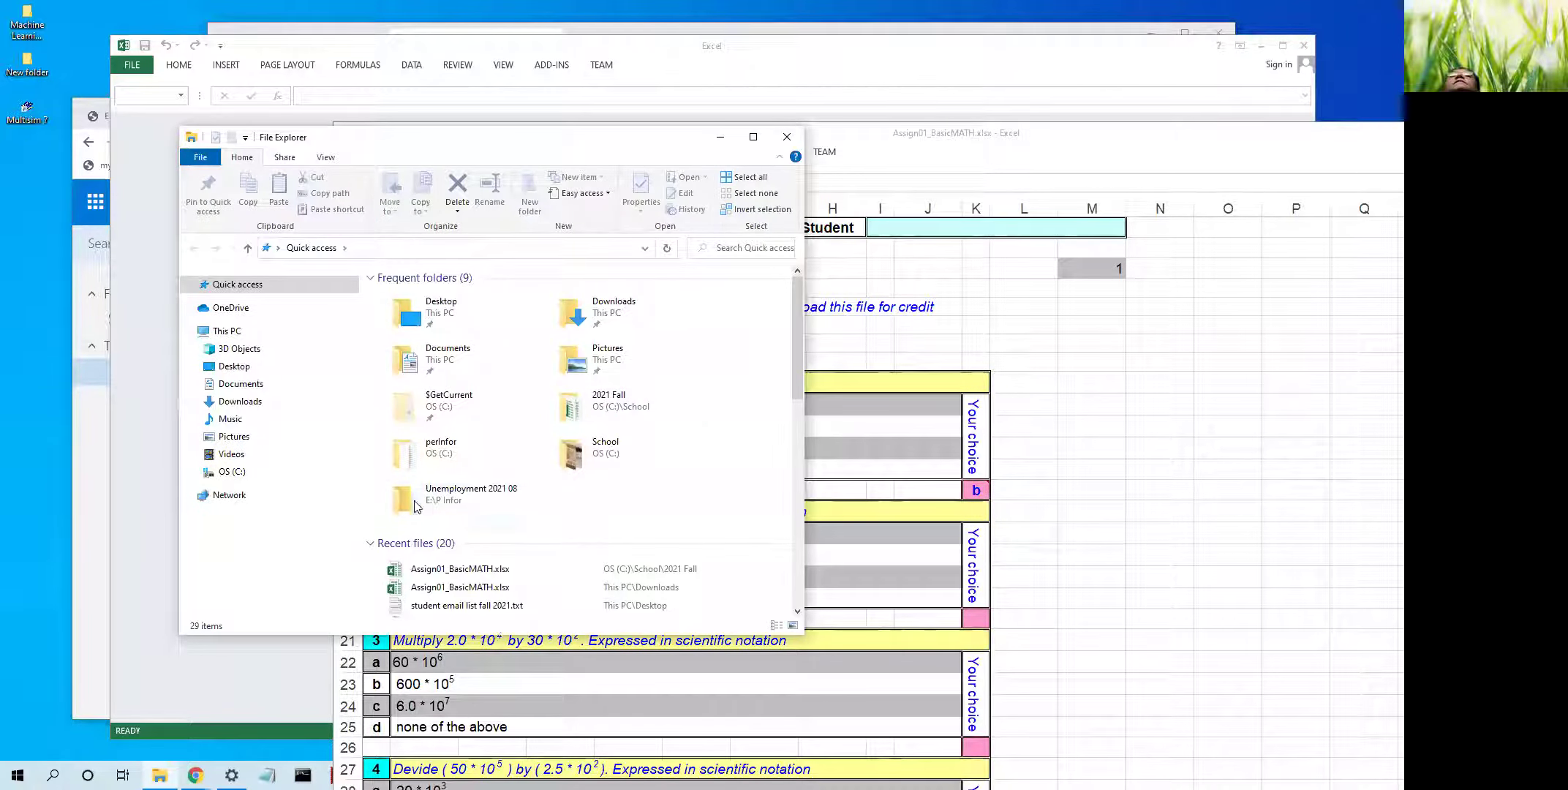
pyautogui.doubleClick(428, 448)
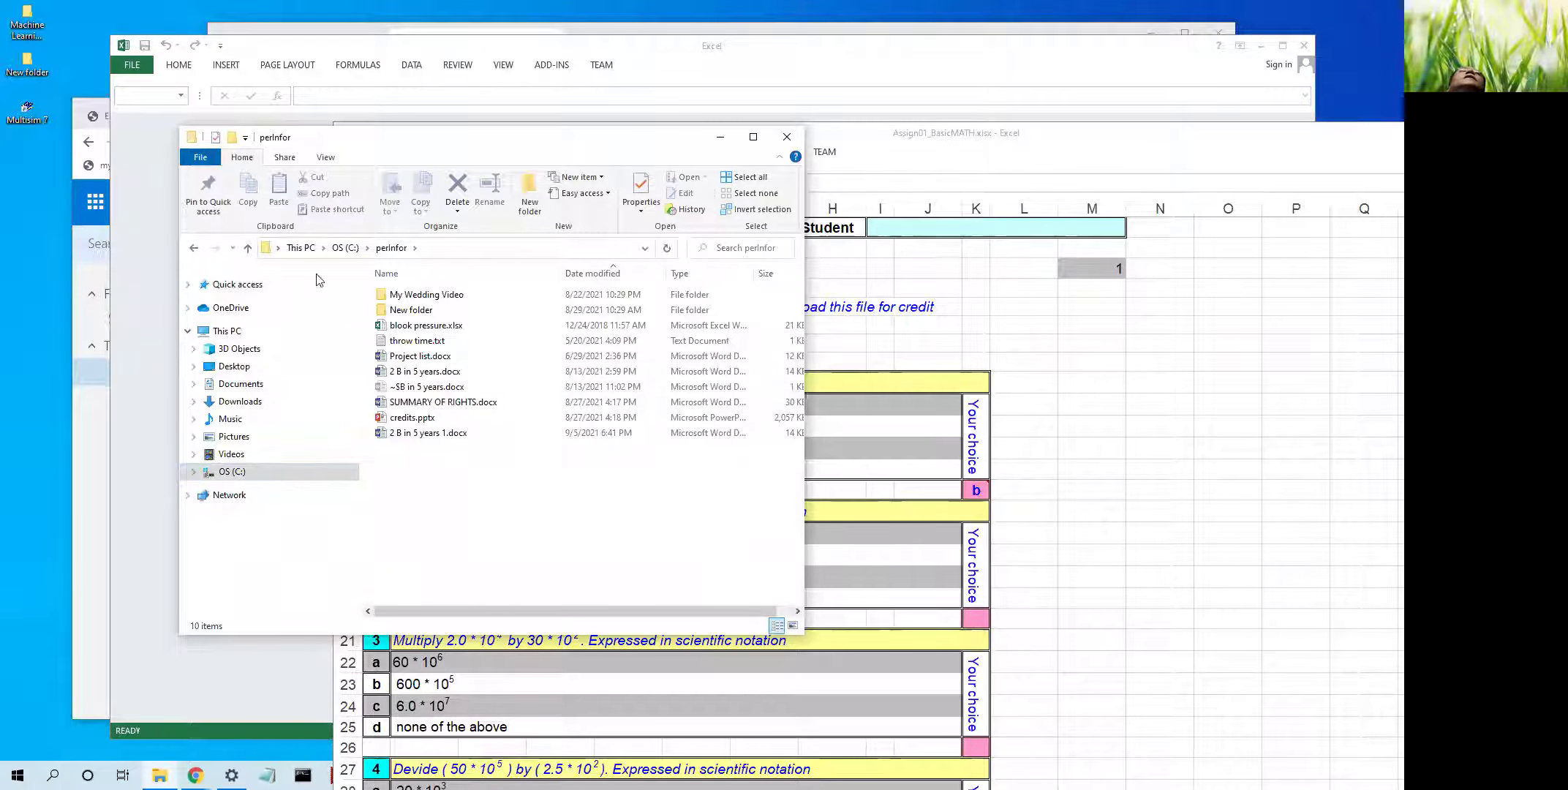
pyautogui.click(344, 247)
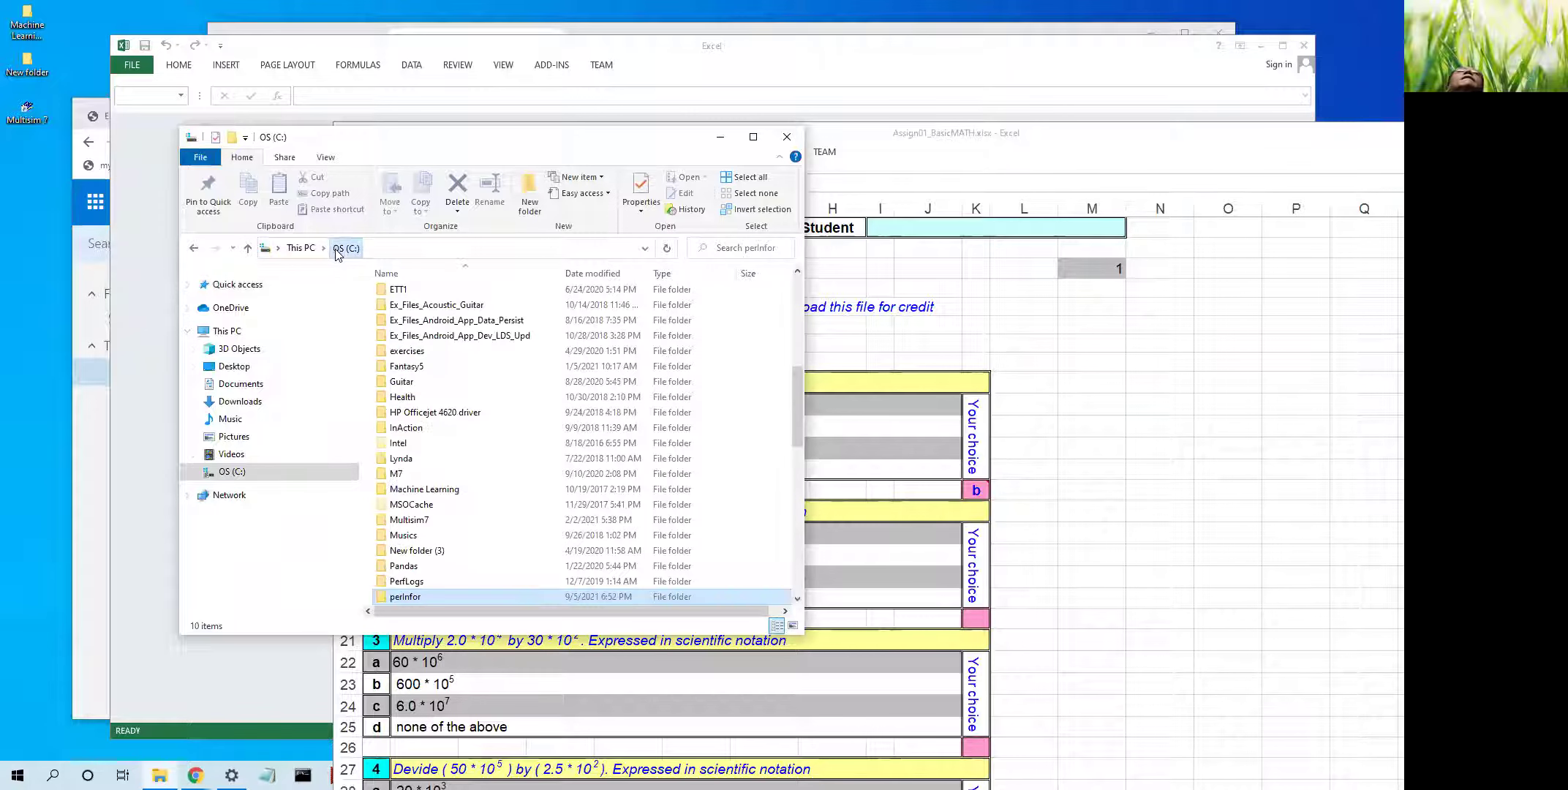
pyautogui.scroll(-7, 430, 479)
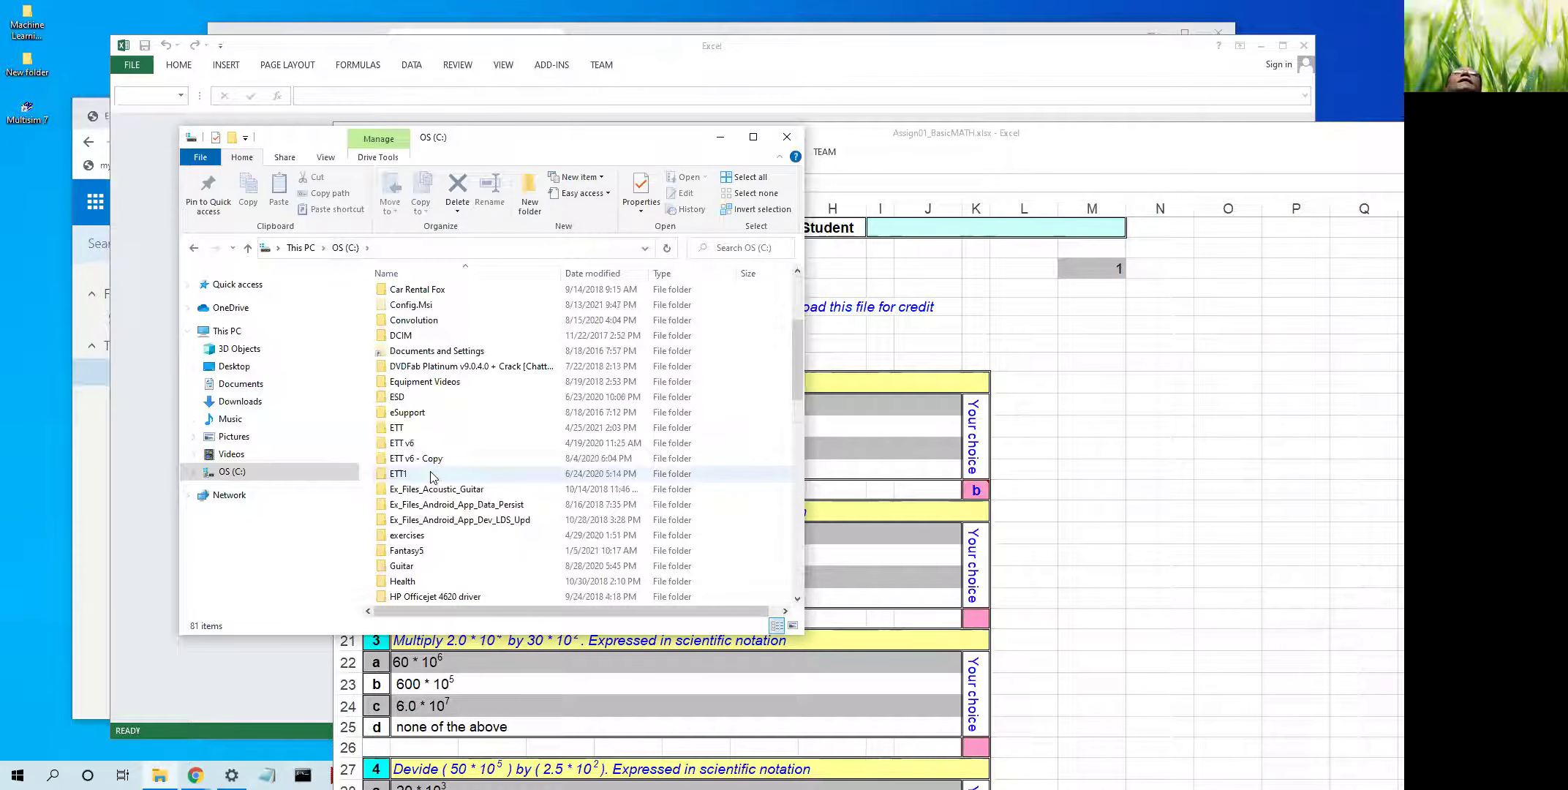
pyautogui.scroll(-4, 430, 479)
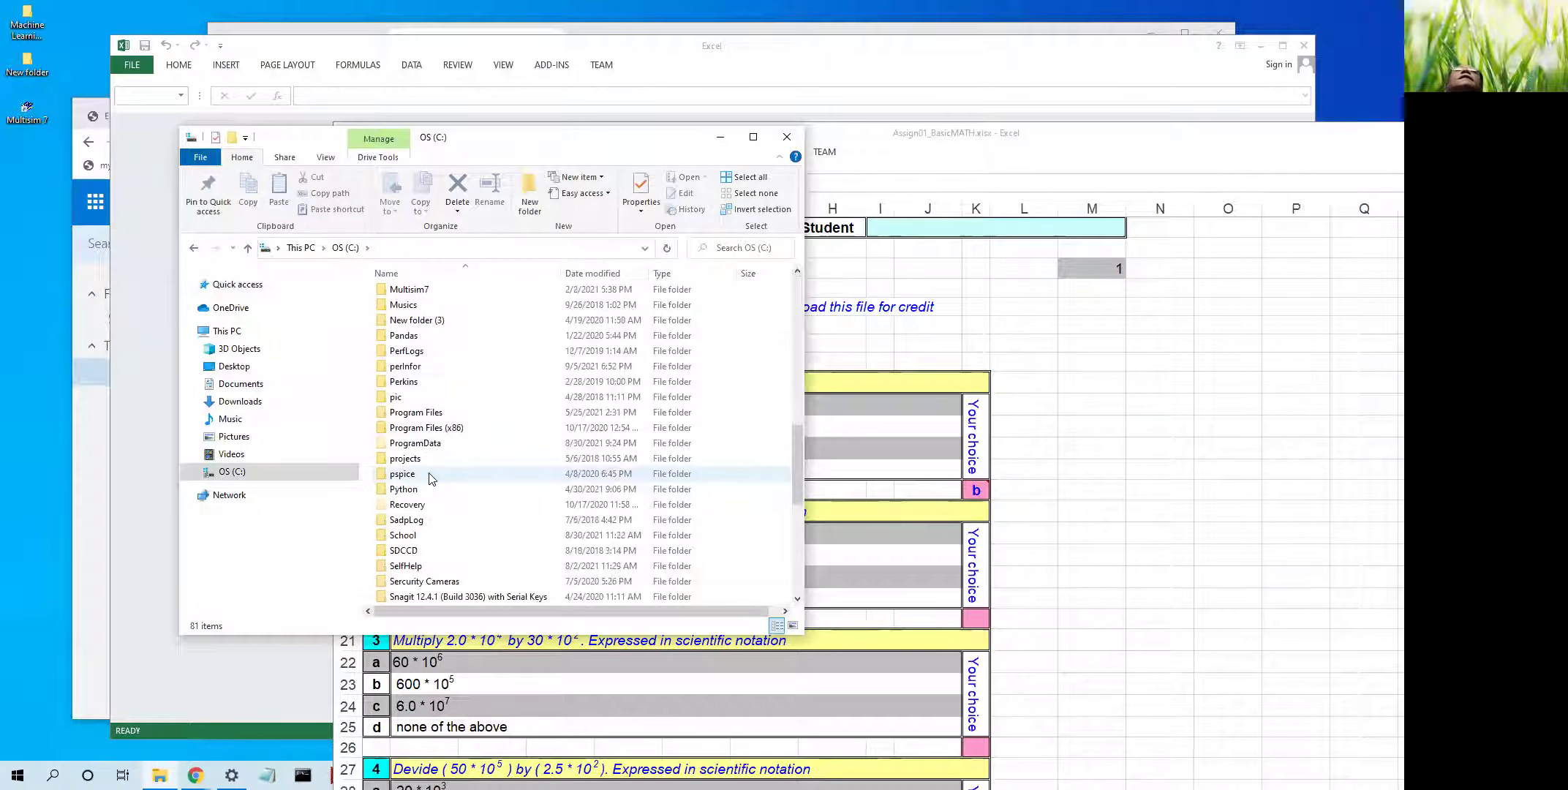
pyautogui.doubleClick(409, 535)
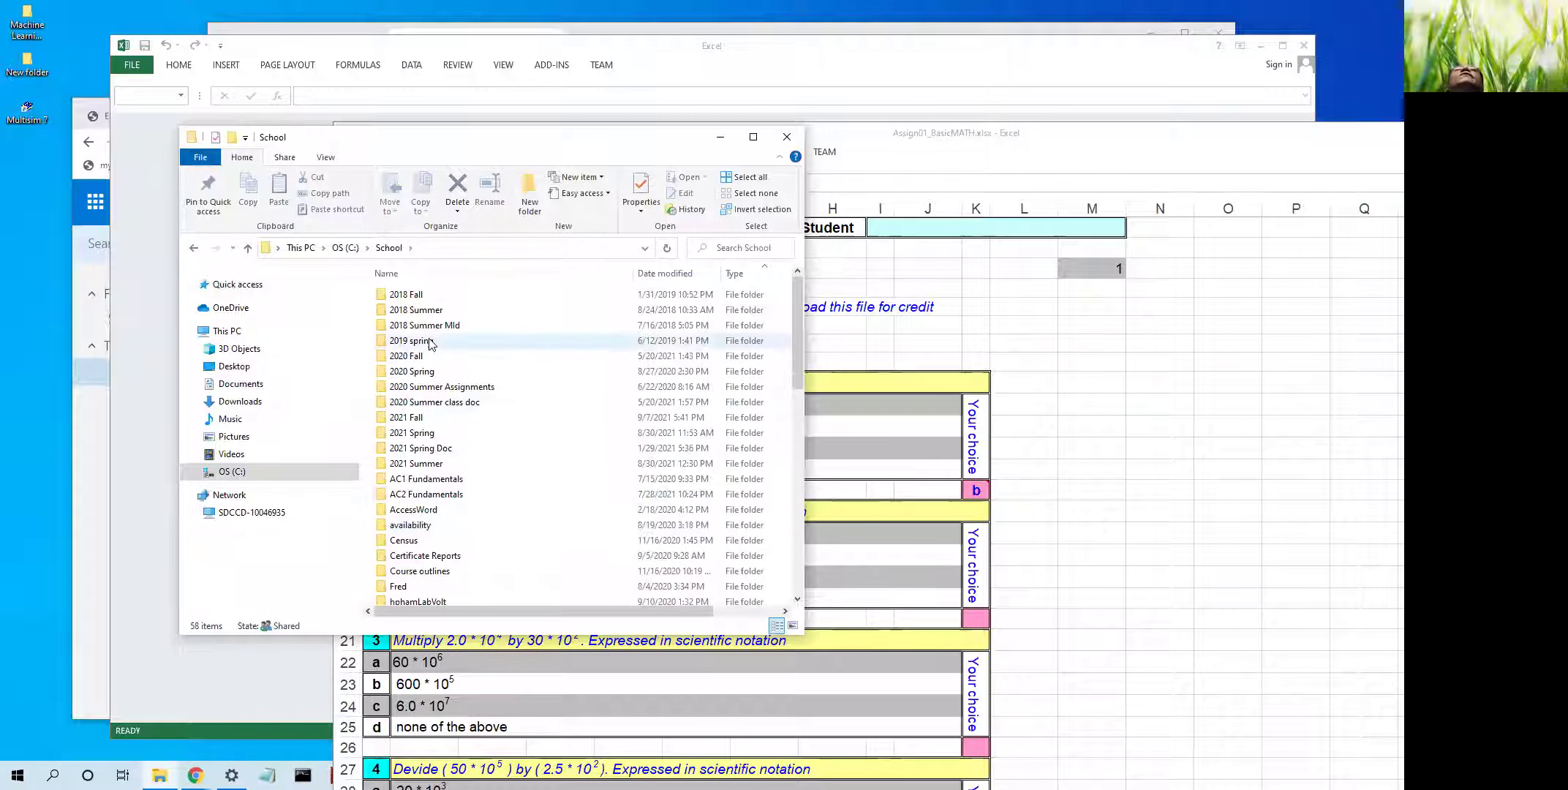
pyautogui.doubleClick(411, 418)
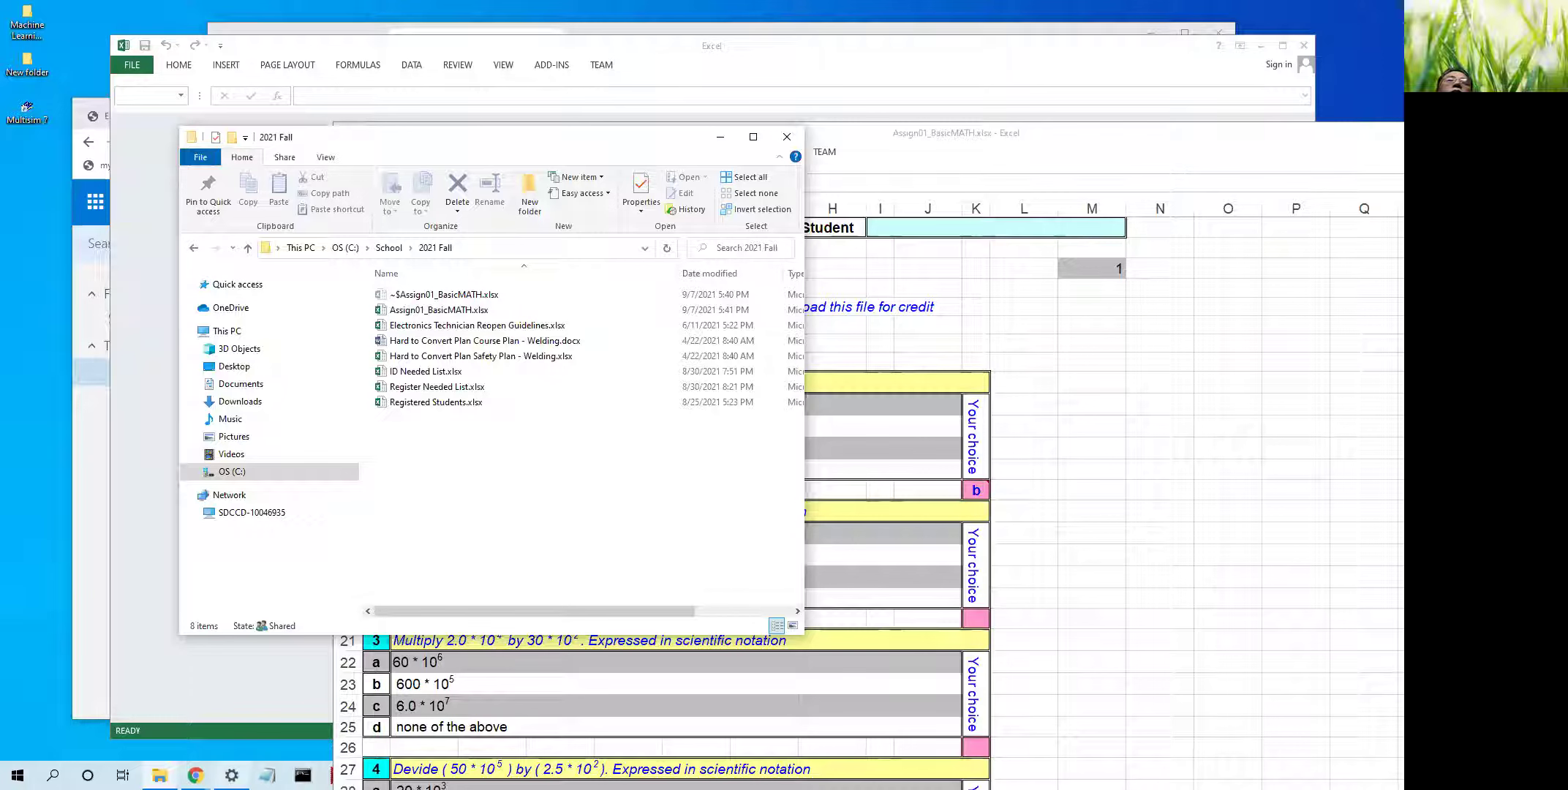
# - Switch to the Chrome window with the electronicstek.com page and its Fall 2021 assignment lists
pyautogui.moveTo(195, 773)
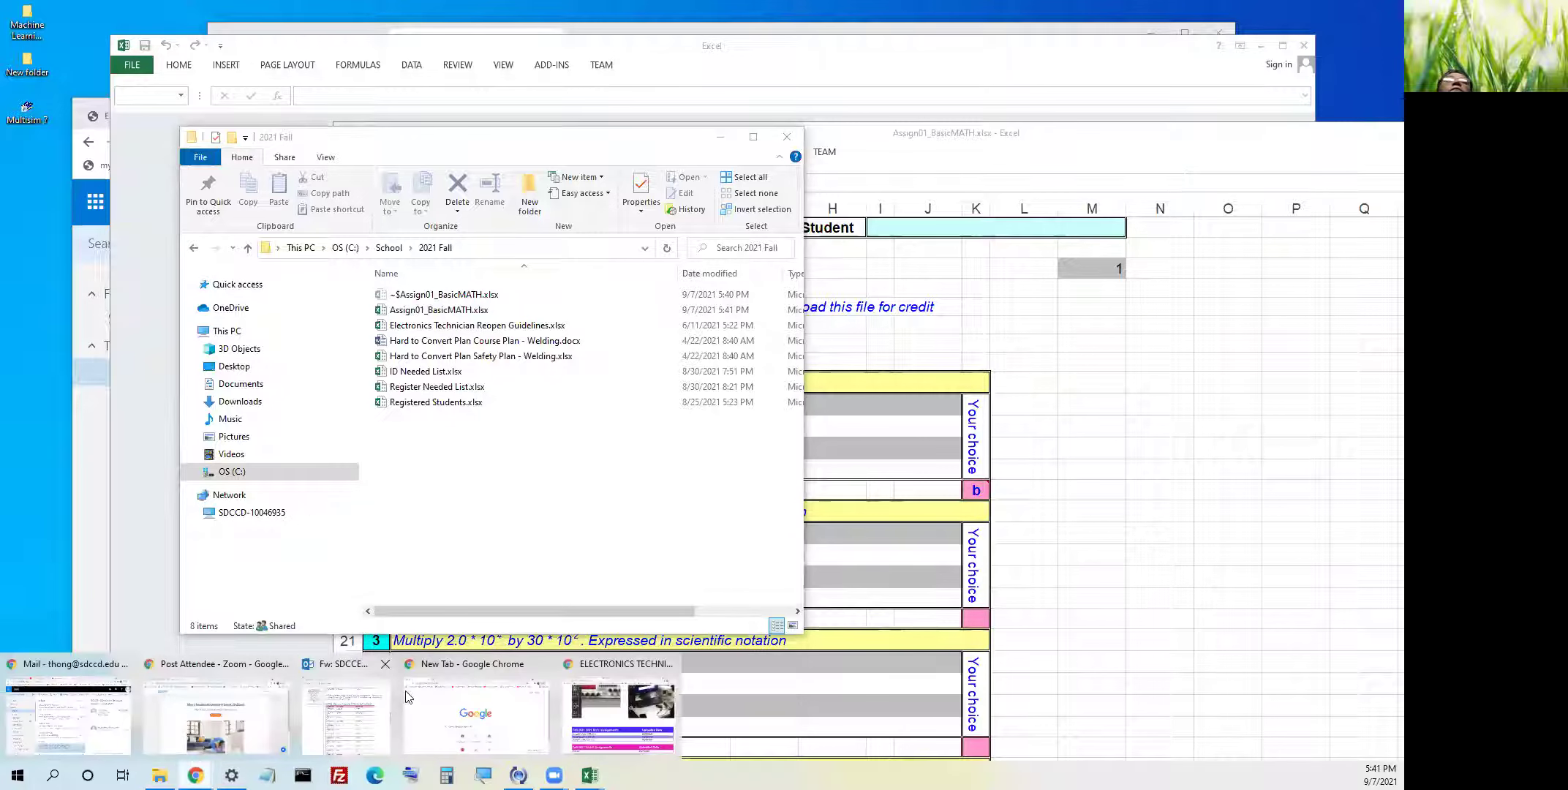
pyautogui.click(614, 701)
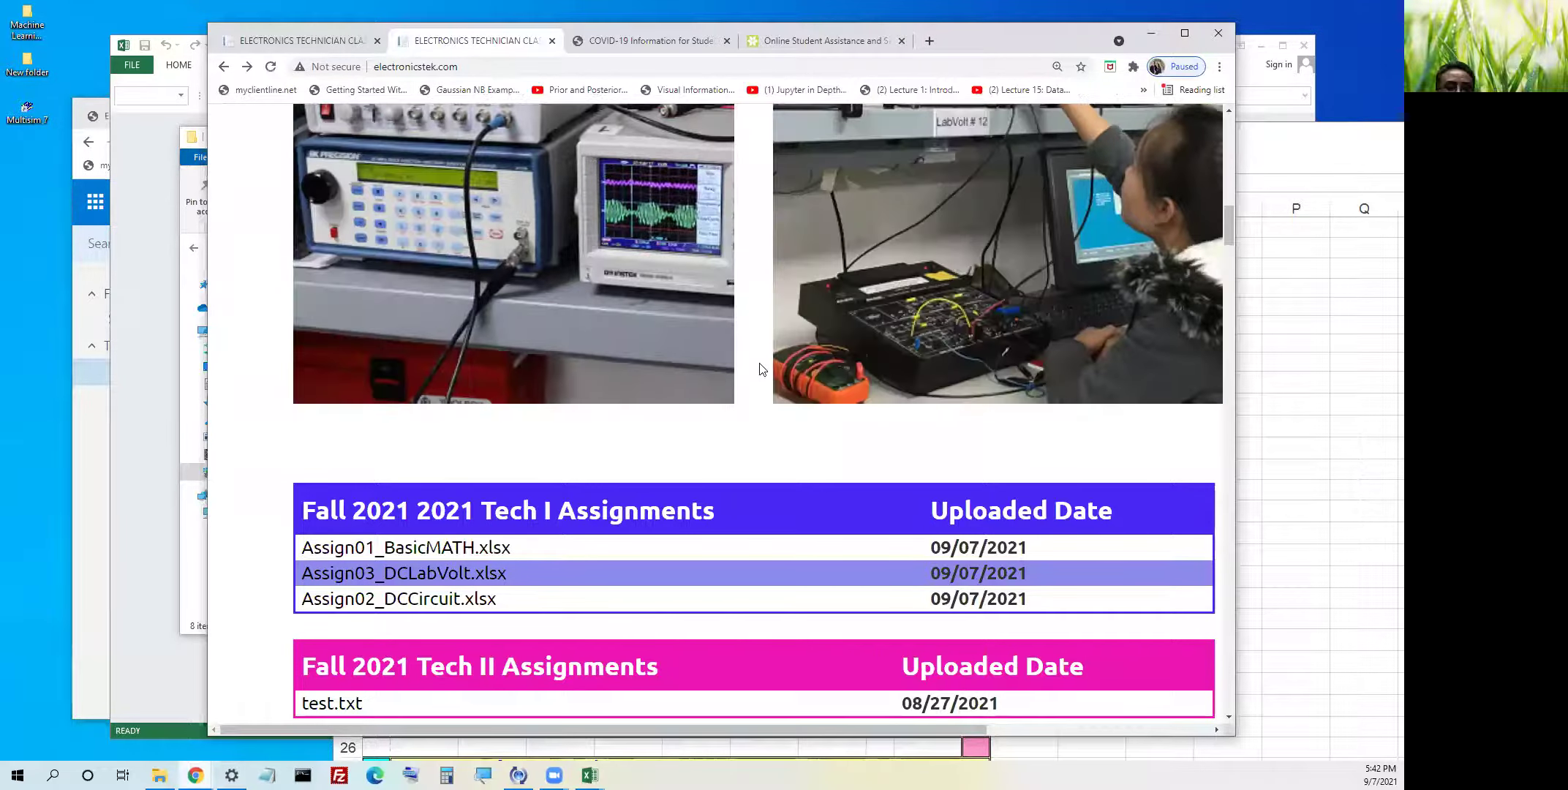
# - Open the program website's file upload page from the home page, leaving the page zoom readable
pyautogui.hotkey('ctrl', '-')
pyautogui.scroll(10, 776, 337)
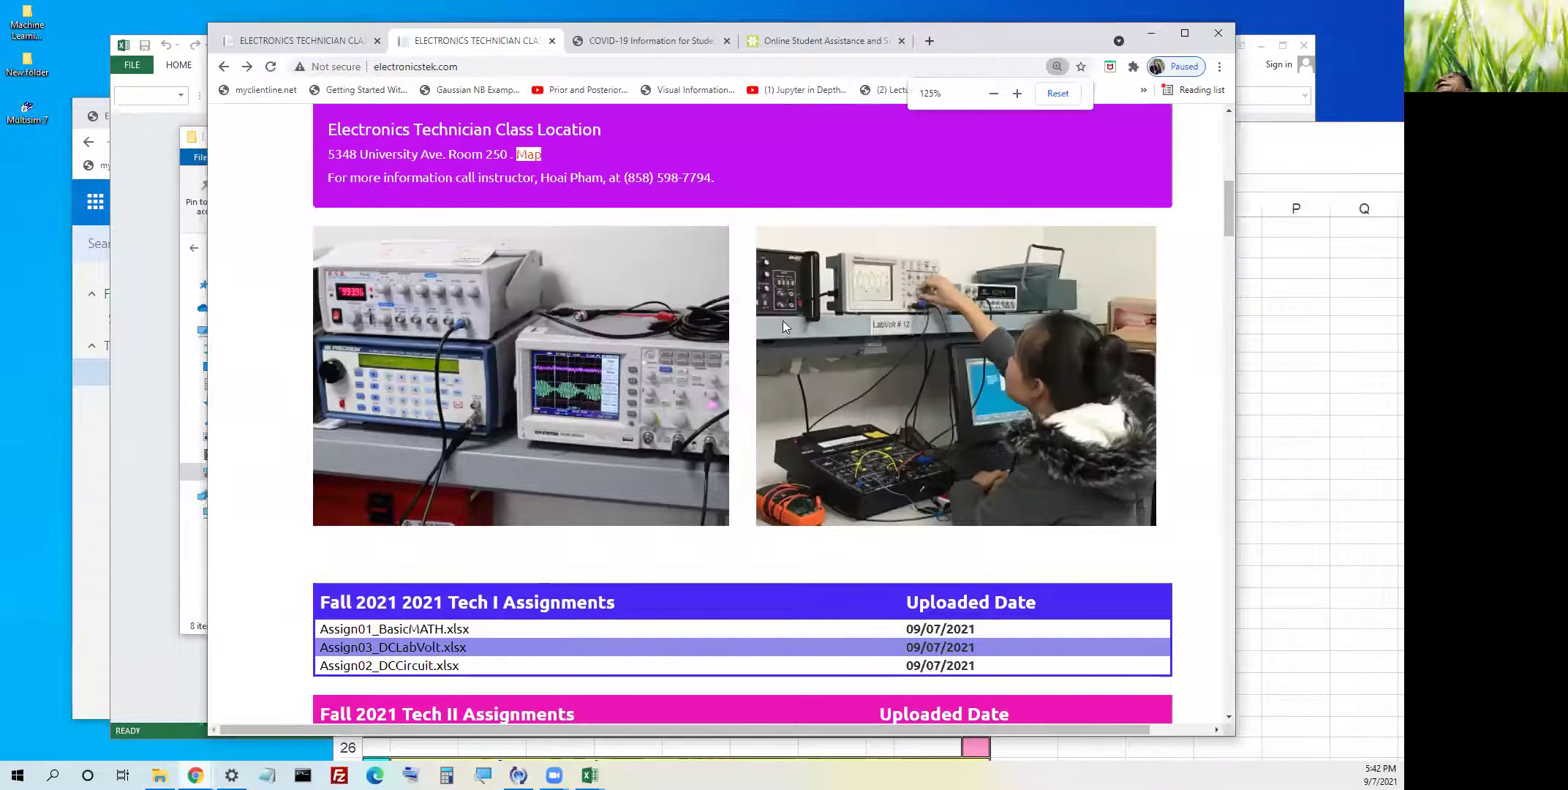
pyautogui.hotkey('ctrl', '+')
pyautogui.hotkey('ctrl', '+')
pyautogui.scroll(1, 784, 320)
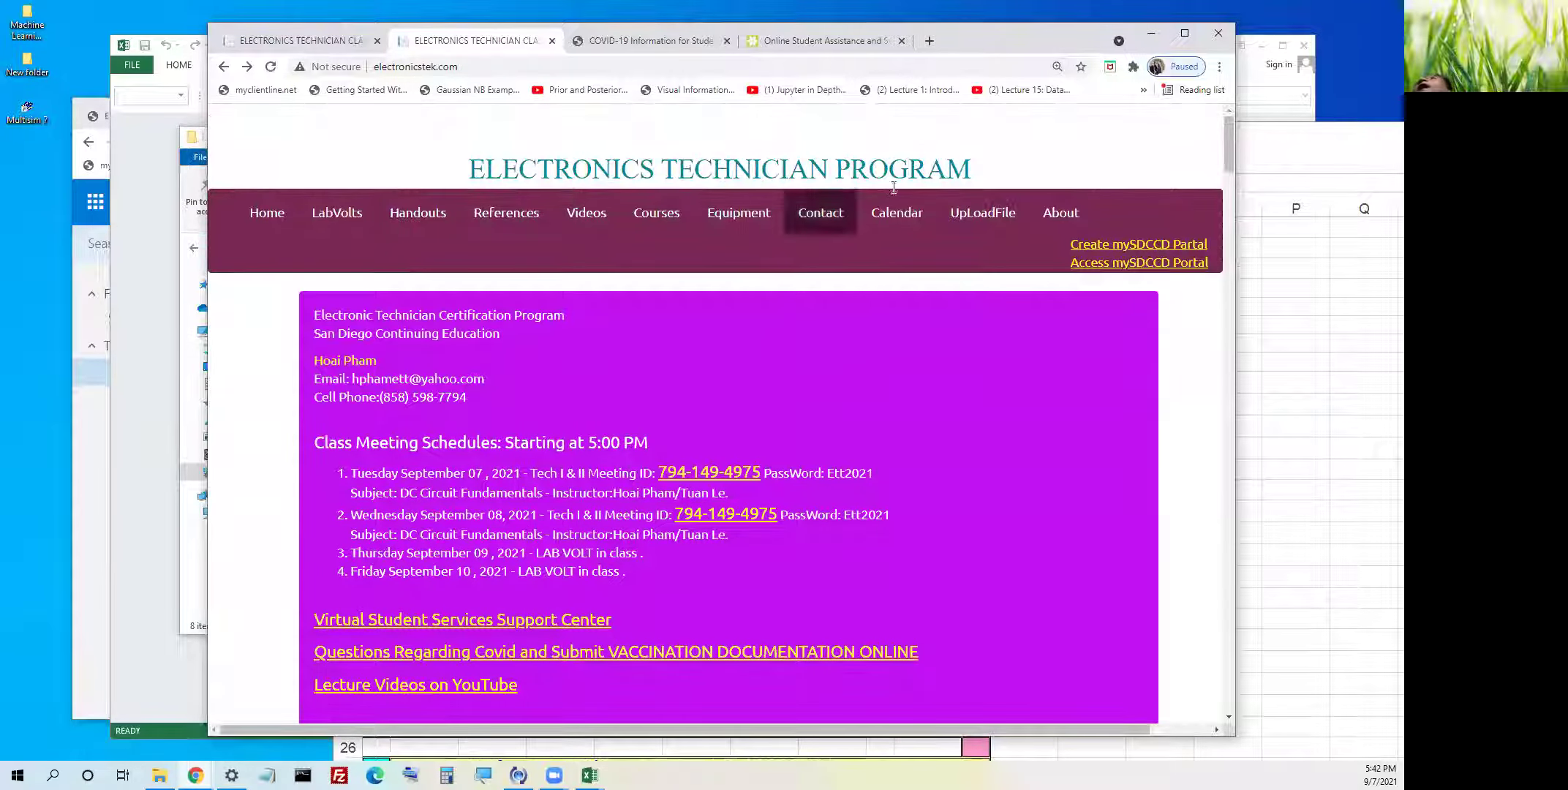
pyautogui.click(971, 214)
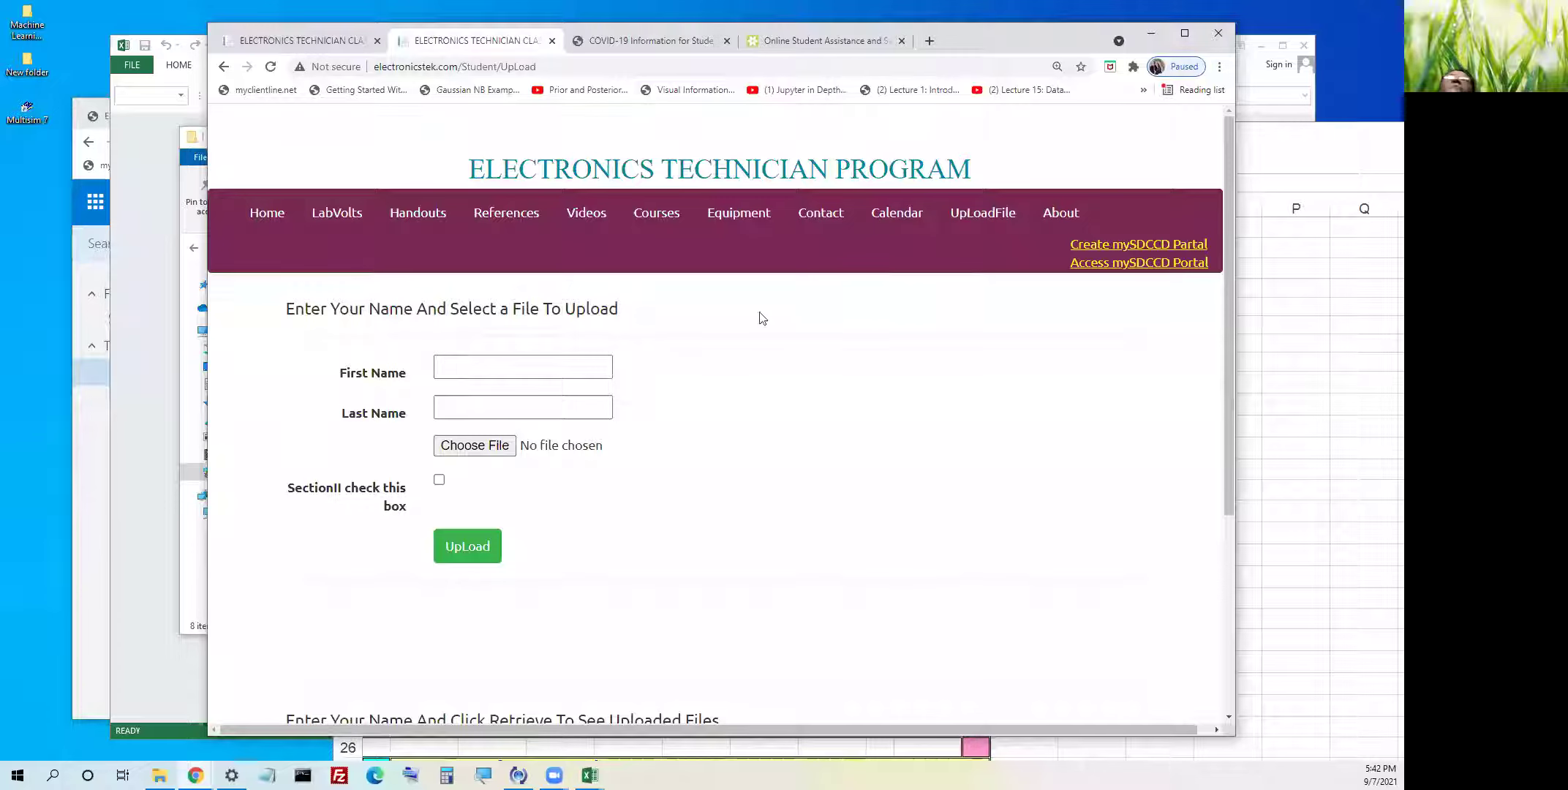
# - Fill in the student's first name and capitalised last name in the upload form using the saved suggestions
pyautogui.click(579, 365)
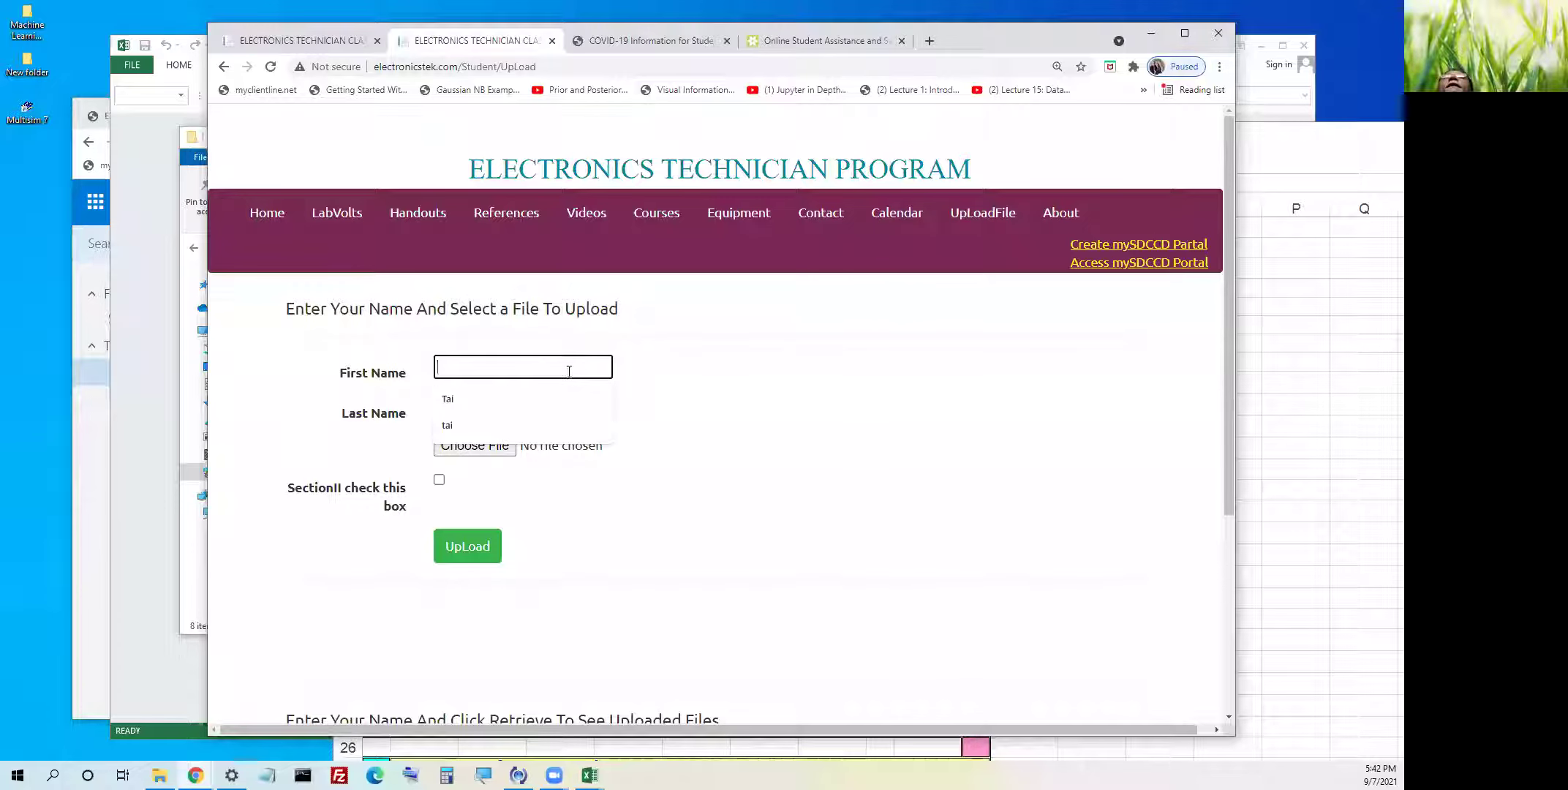
pyautogui.click(529, 408)
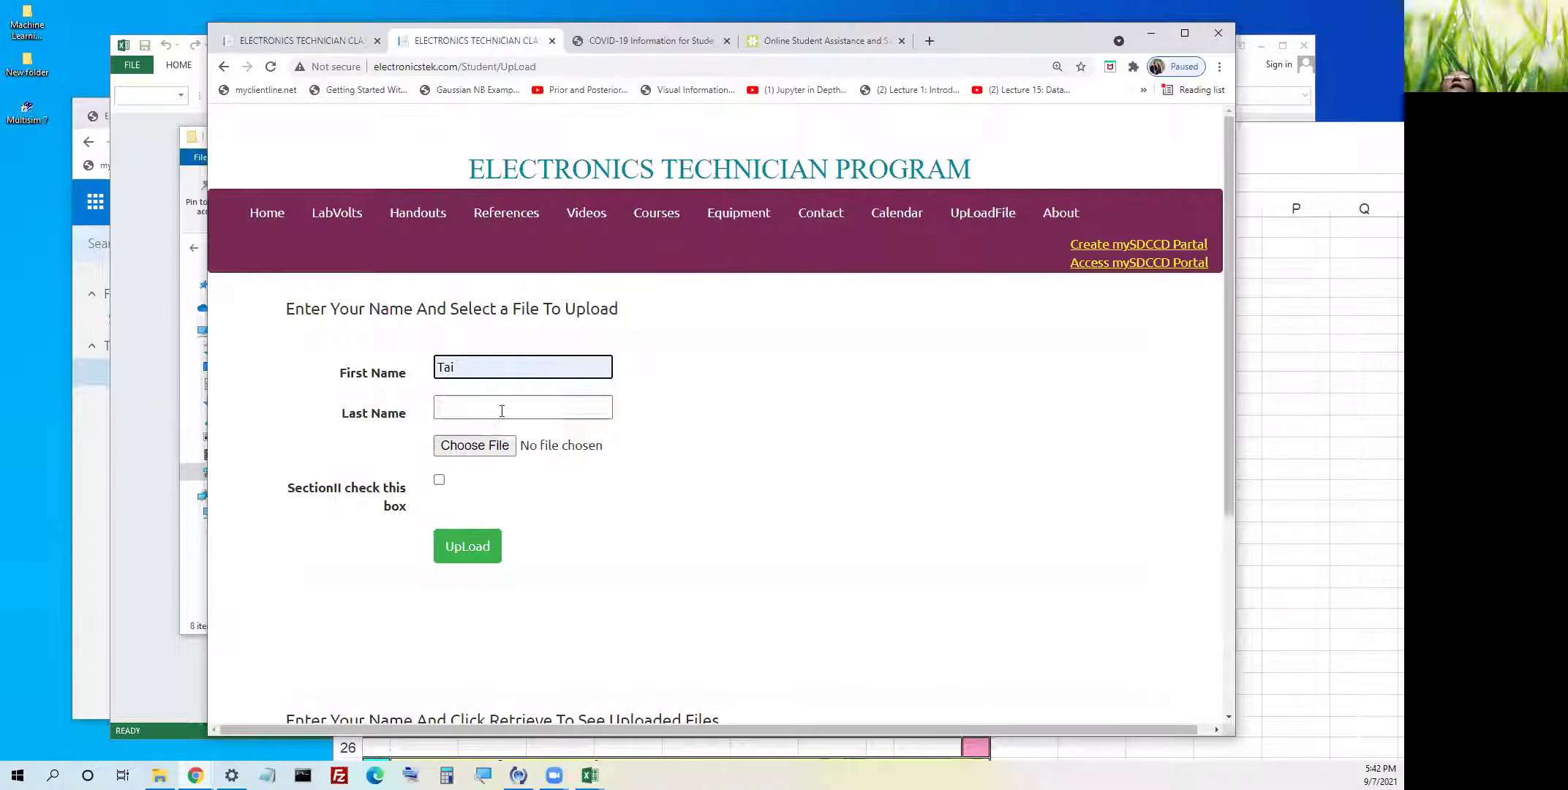
pyautogui.click(504, 408)
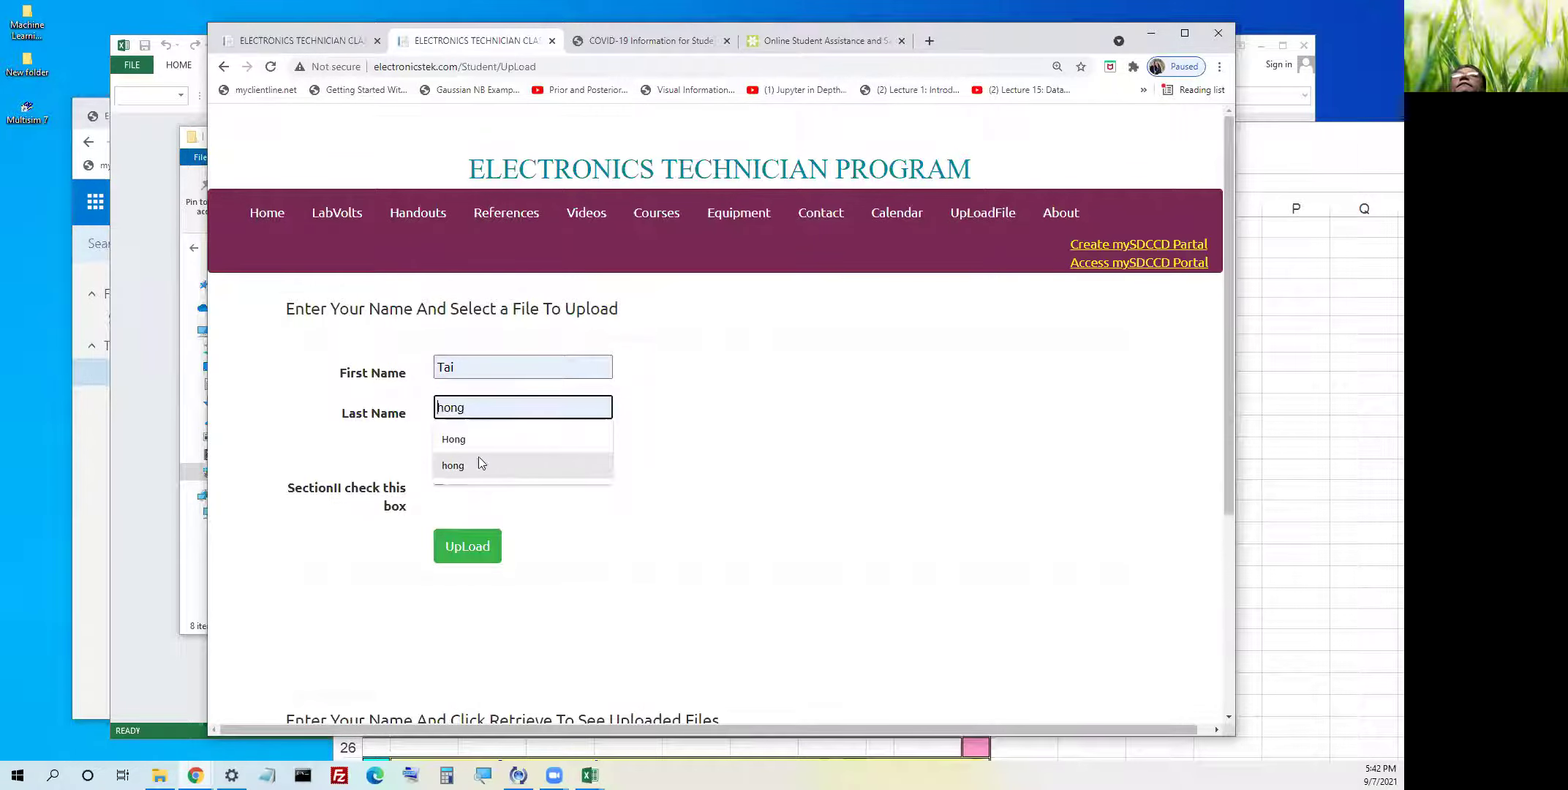
pyautogui.click(487, 442)
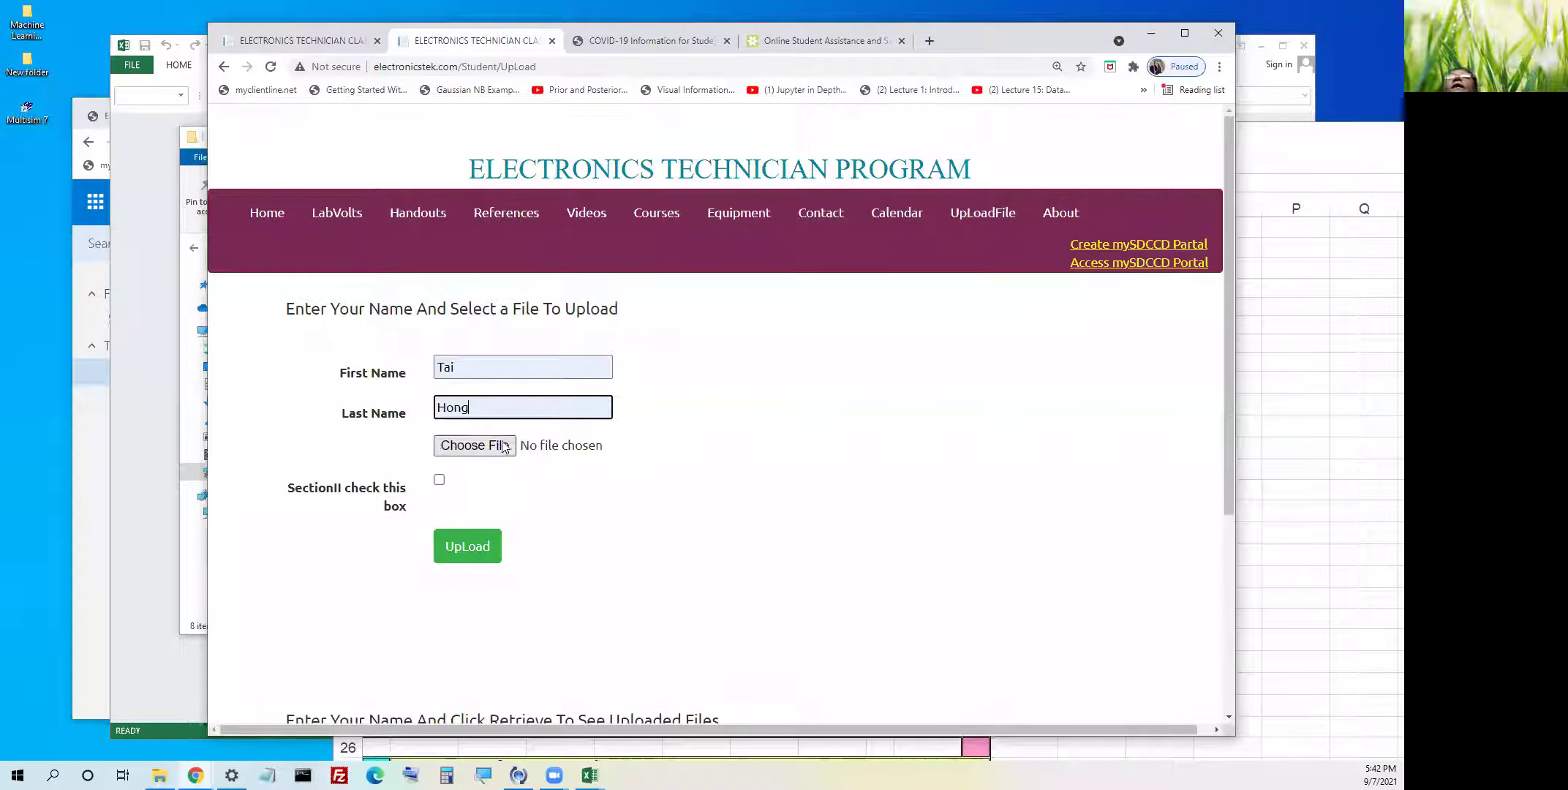
# - Choose Assign01_BasicMATH.xlsx from the School > 2021 Fall folder on drive C: as the file to upload
pyautogui.click(496, 447)
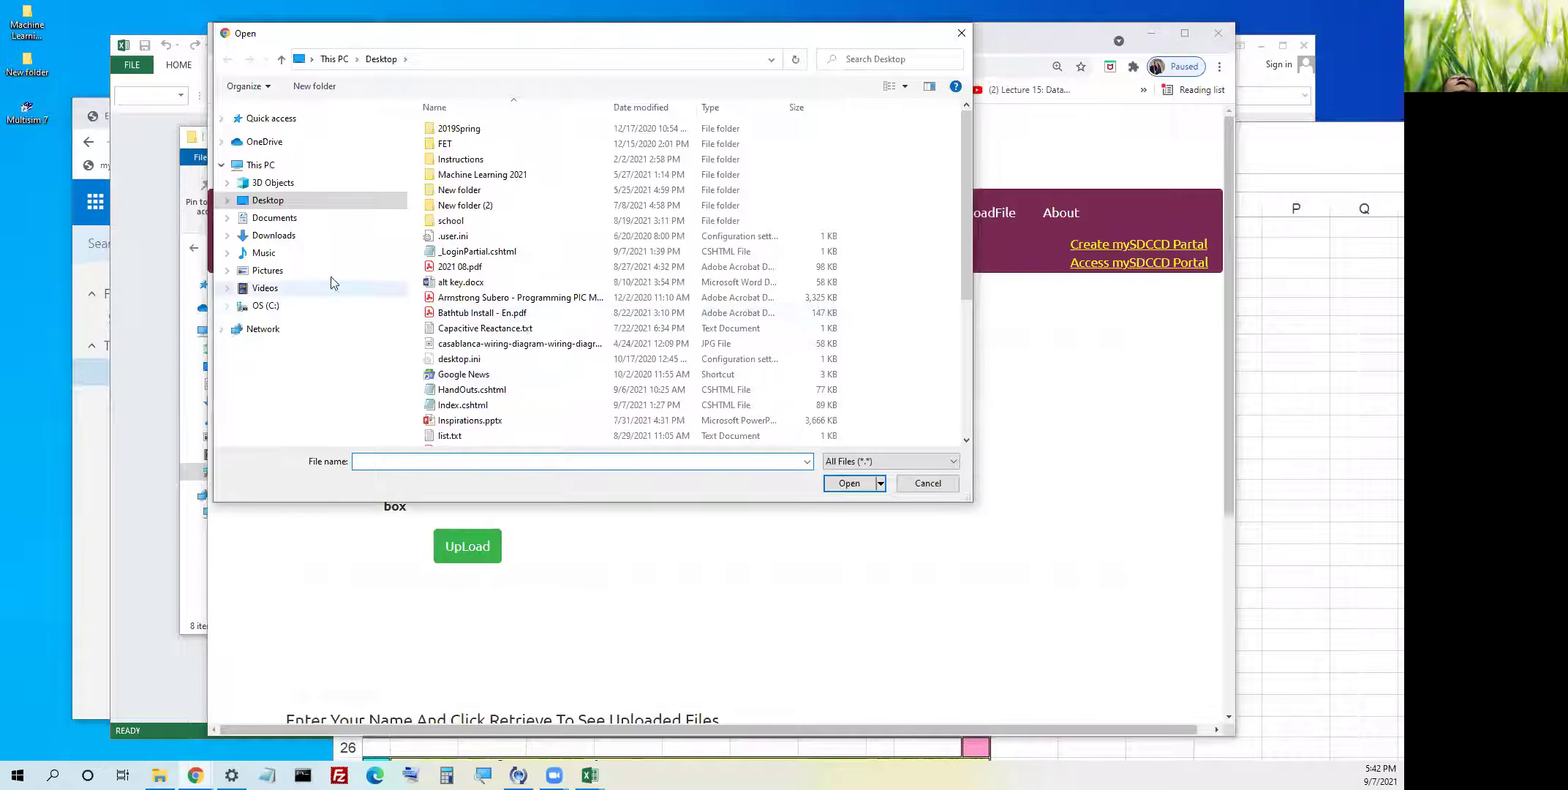
pyautogui.click(250, 308)
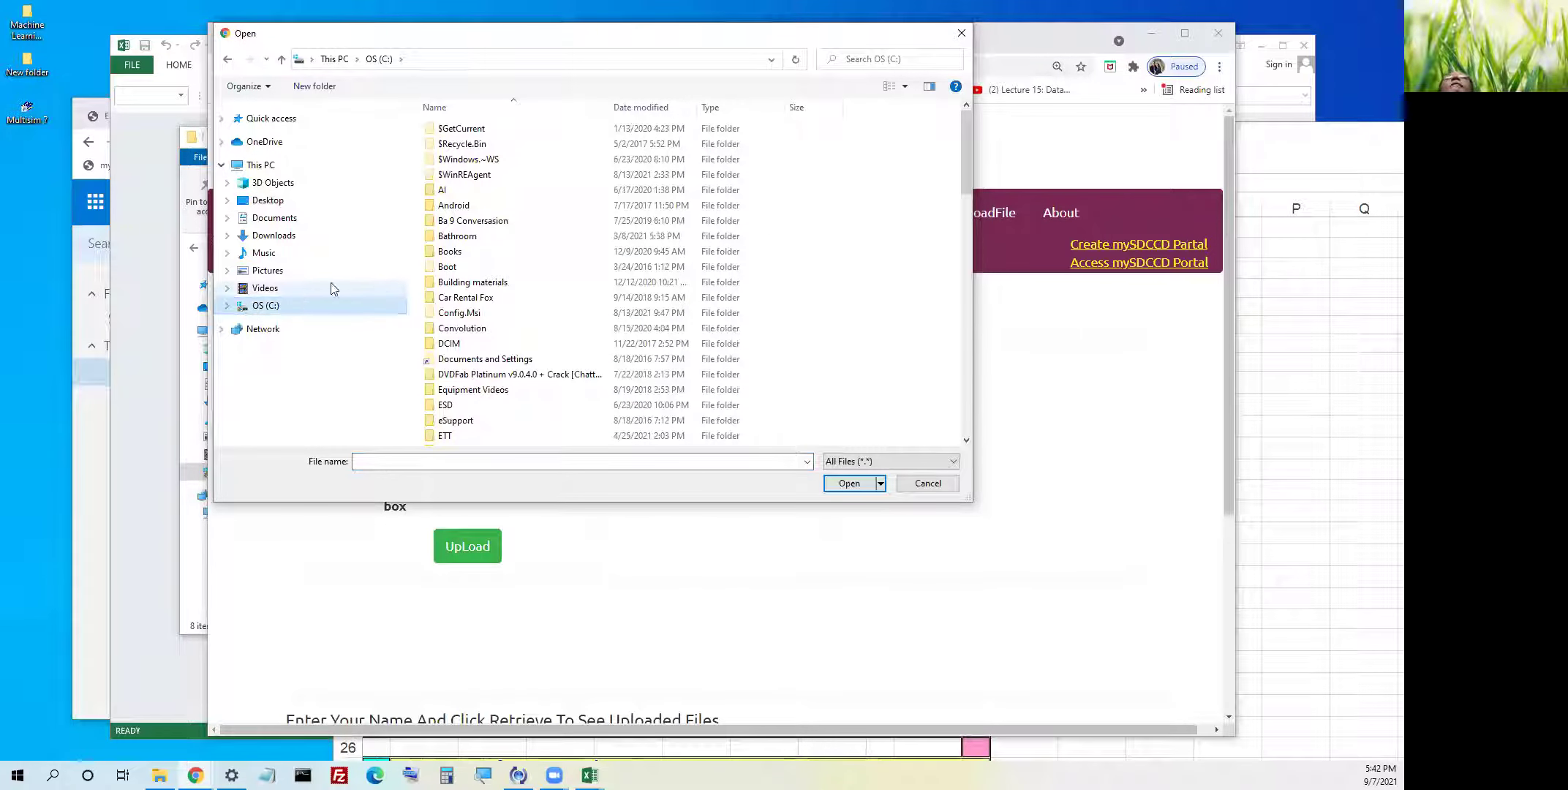
pyautogui.scroll(-7, 461, 337)
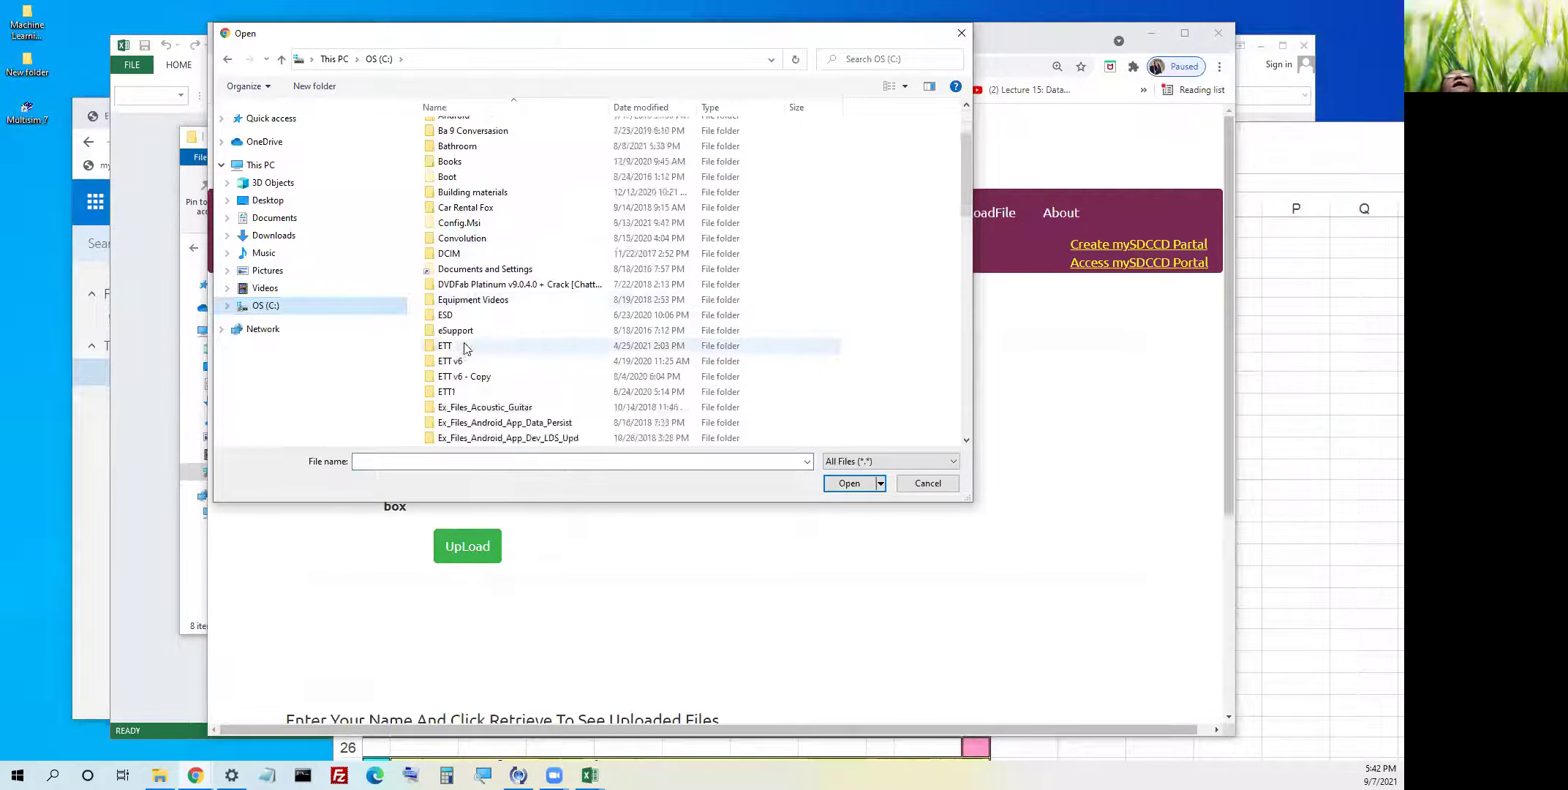
pyautogui.scroll(-6, 465, 348)
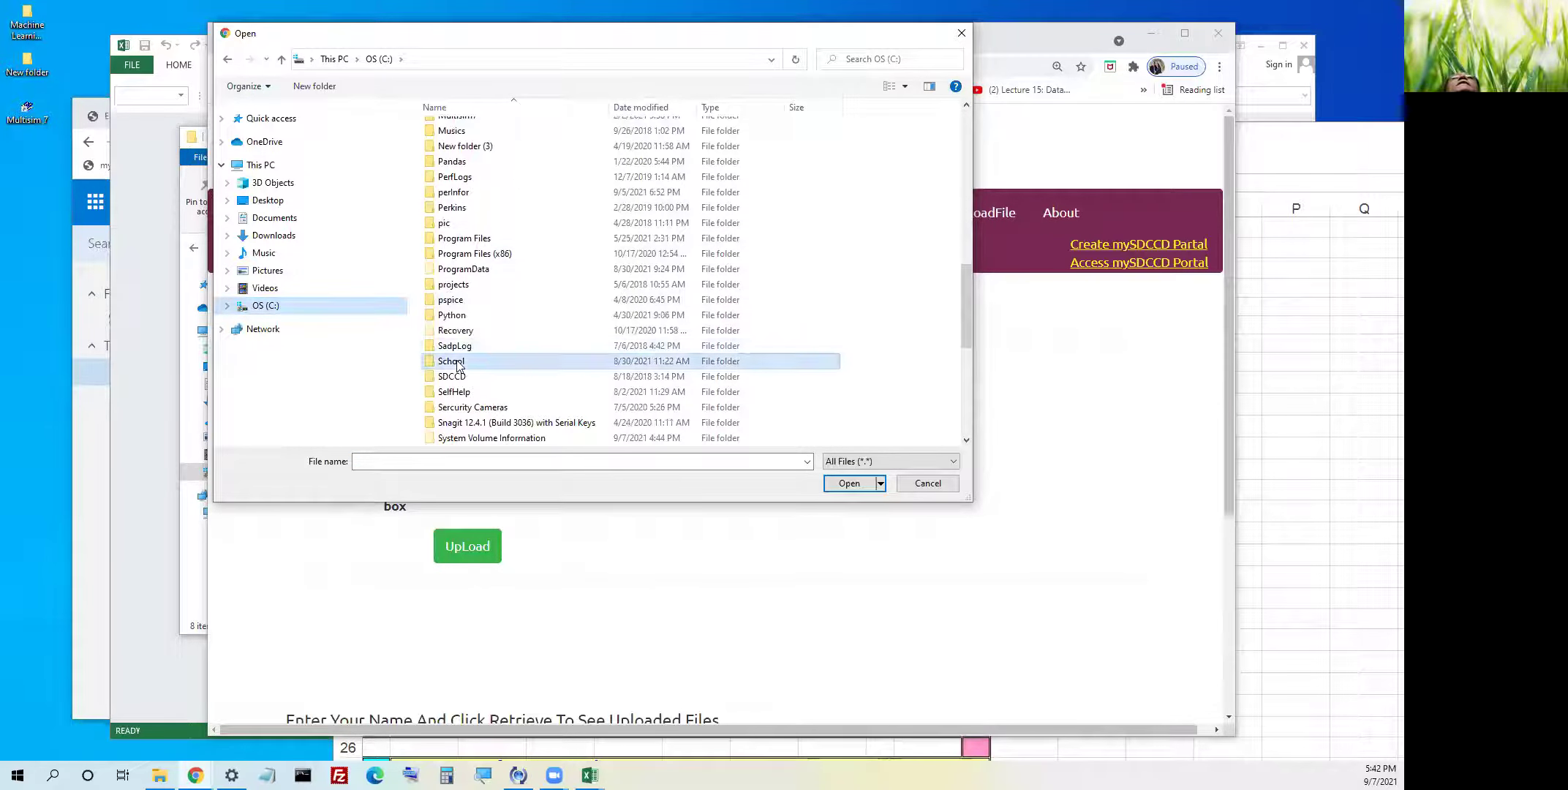
pyautogui.doubleClick(460, 362)
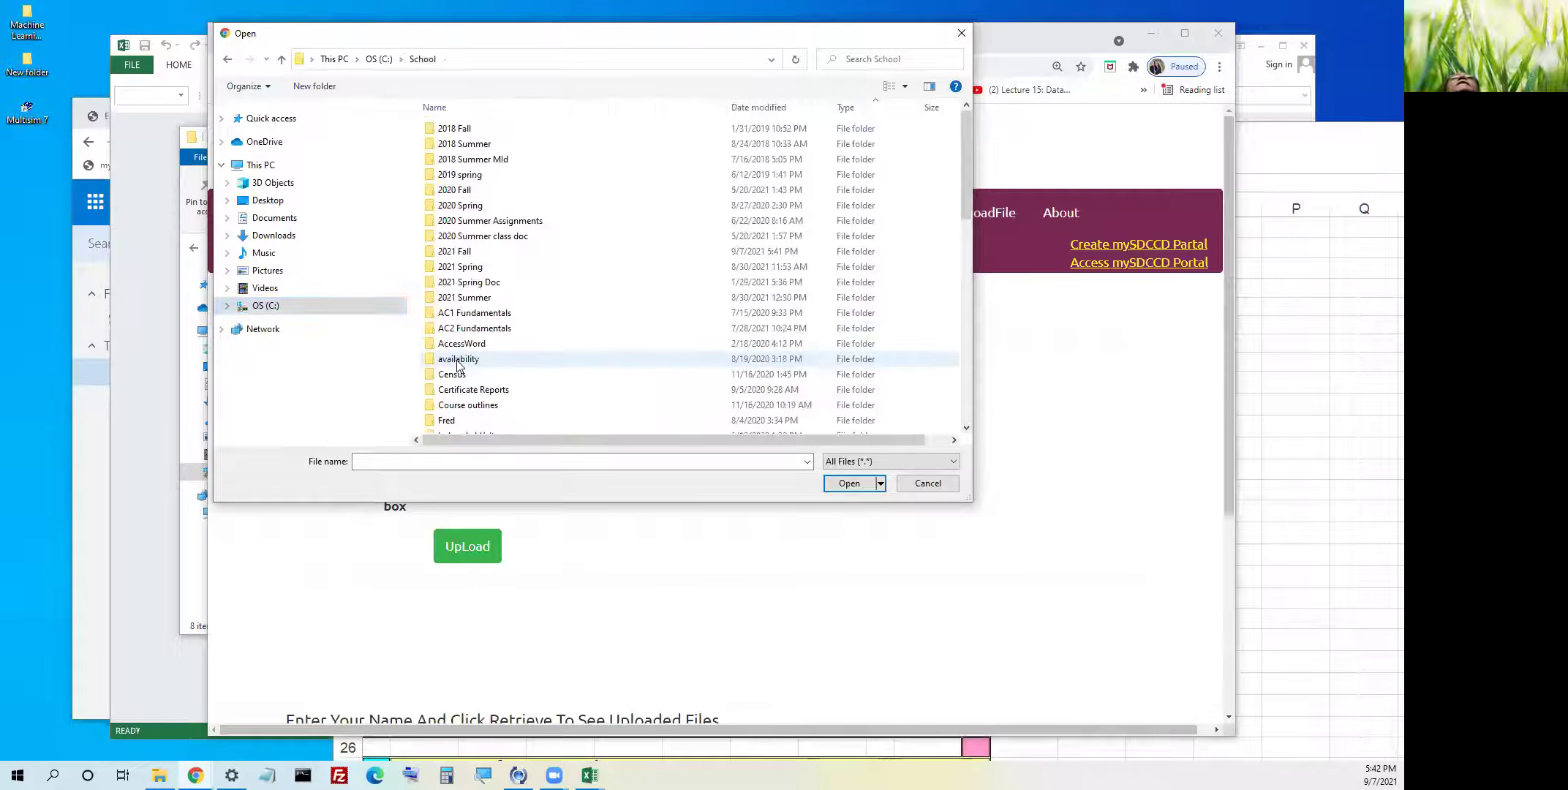
pyautogui.doubleClick(462, 254)
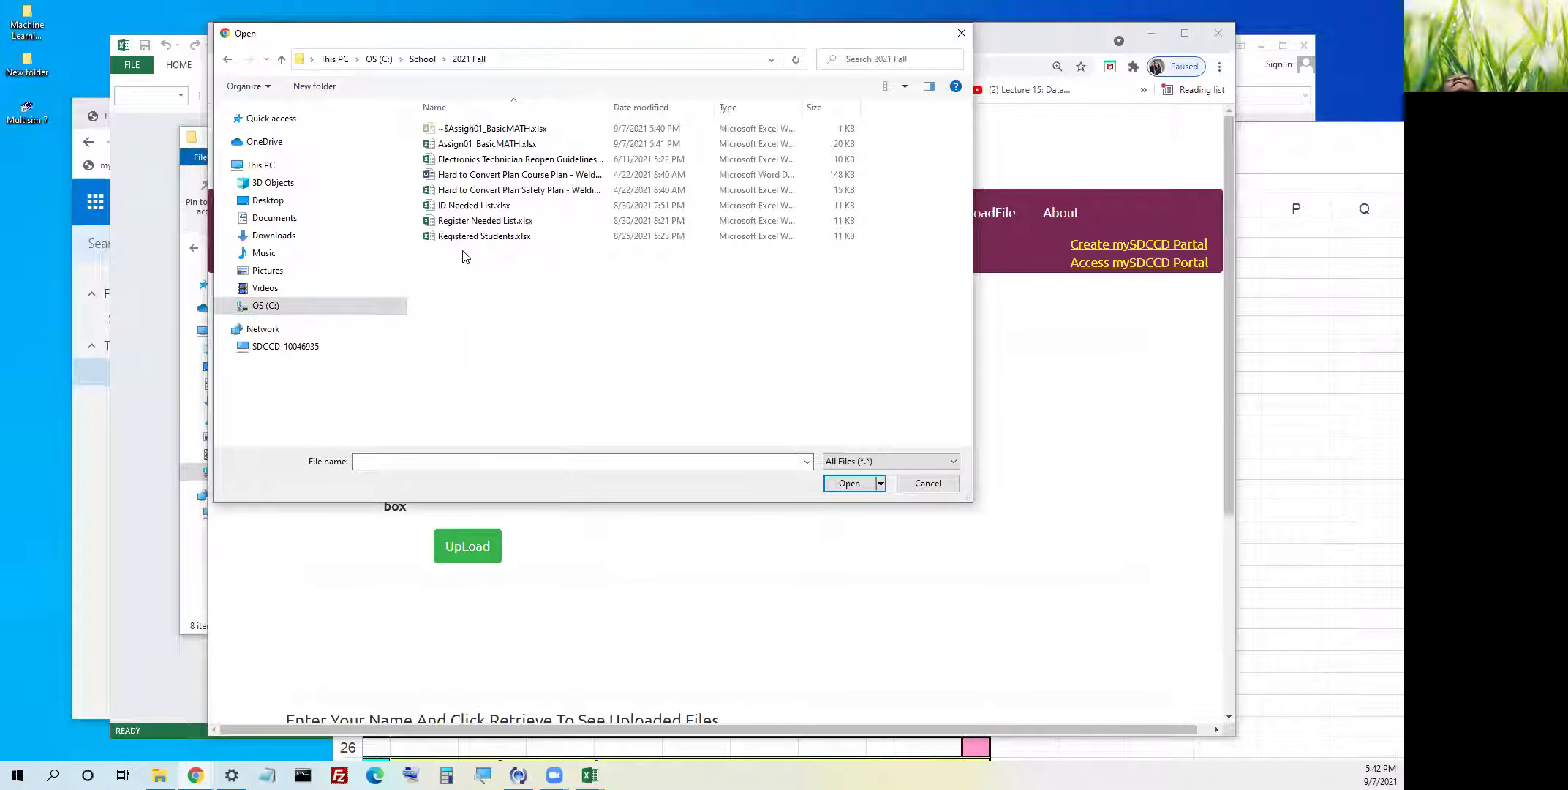
pyautogui.click(488, 146)
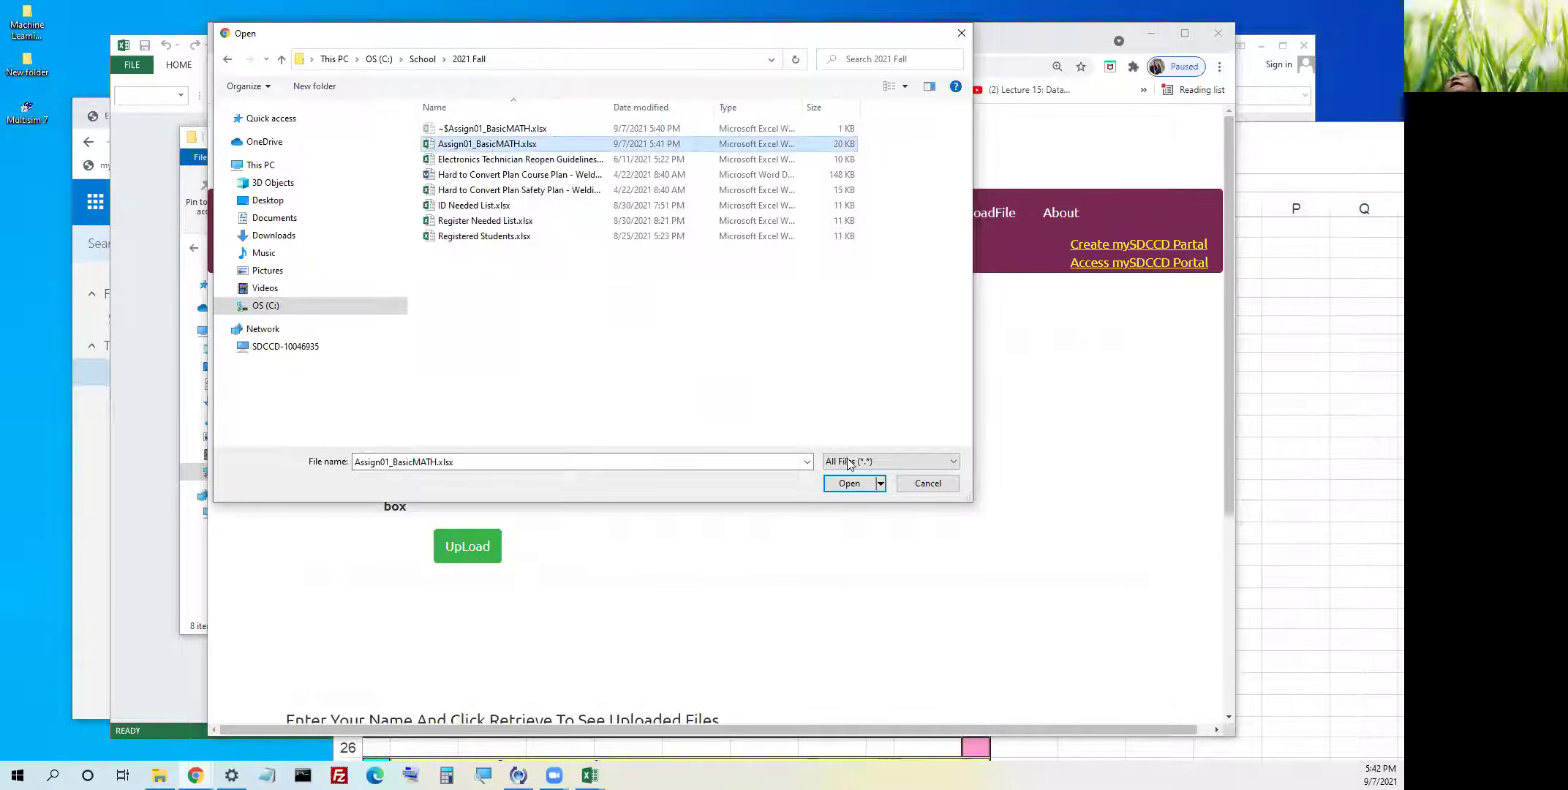
pyautogui.click(849, 483)
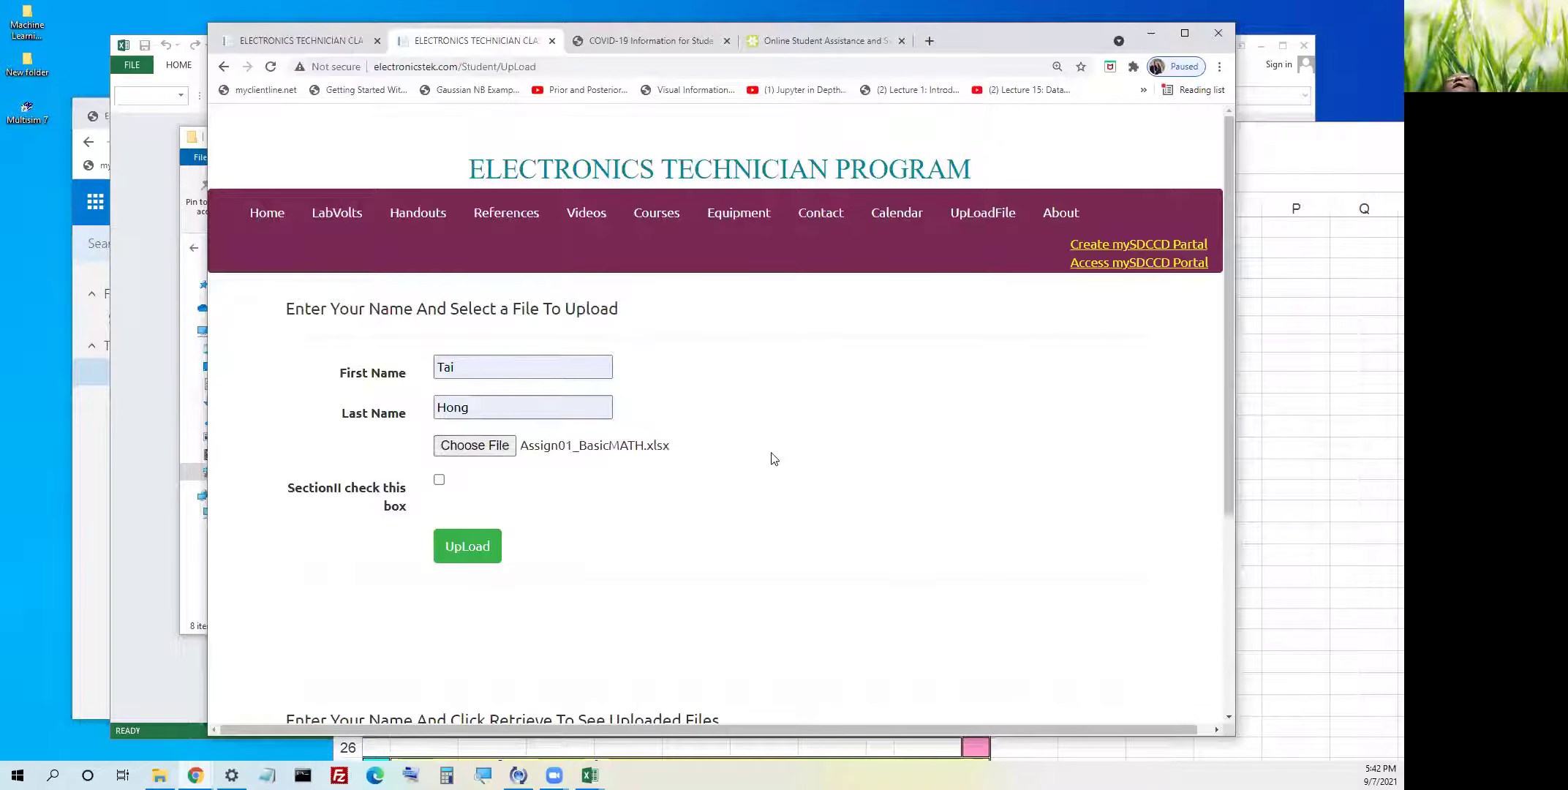
# - Clear the file selection, then choose Assign01_BasicMATH.xlsx again and upload it with the SectionII box unchecked
pyautogui.click(525, 451)
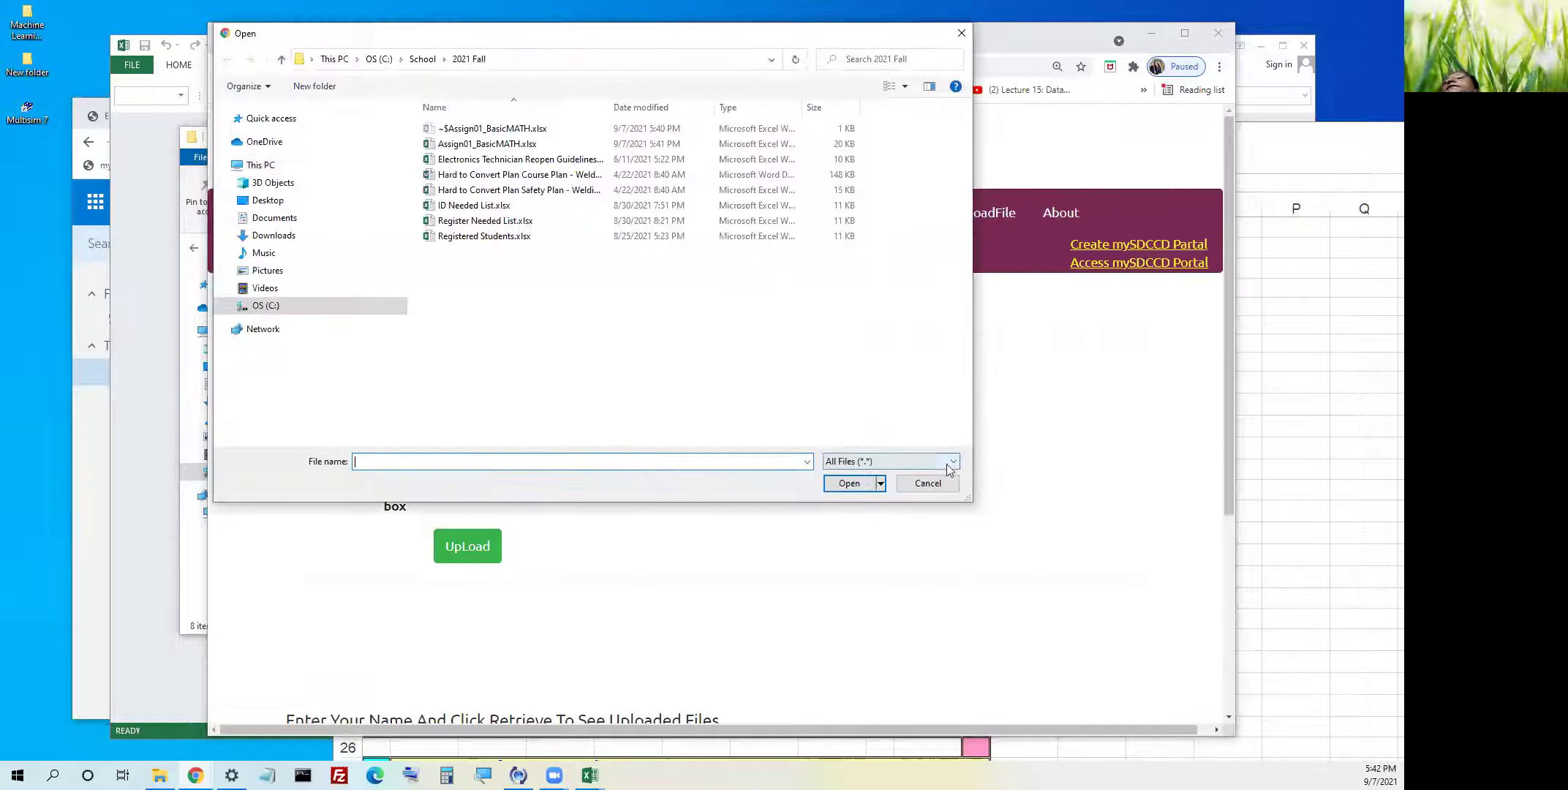
pyautogui.click(927, 483)
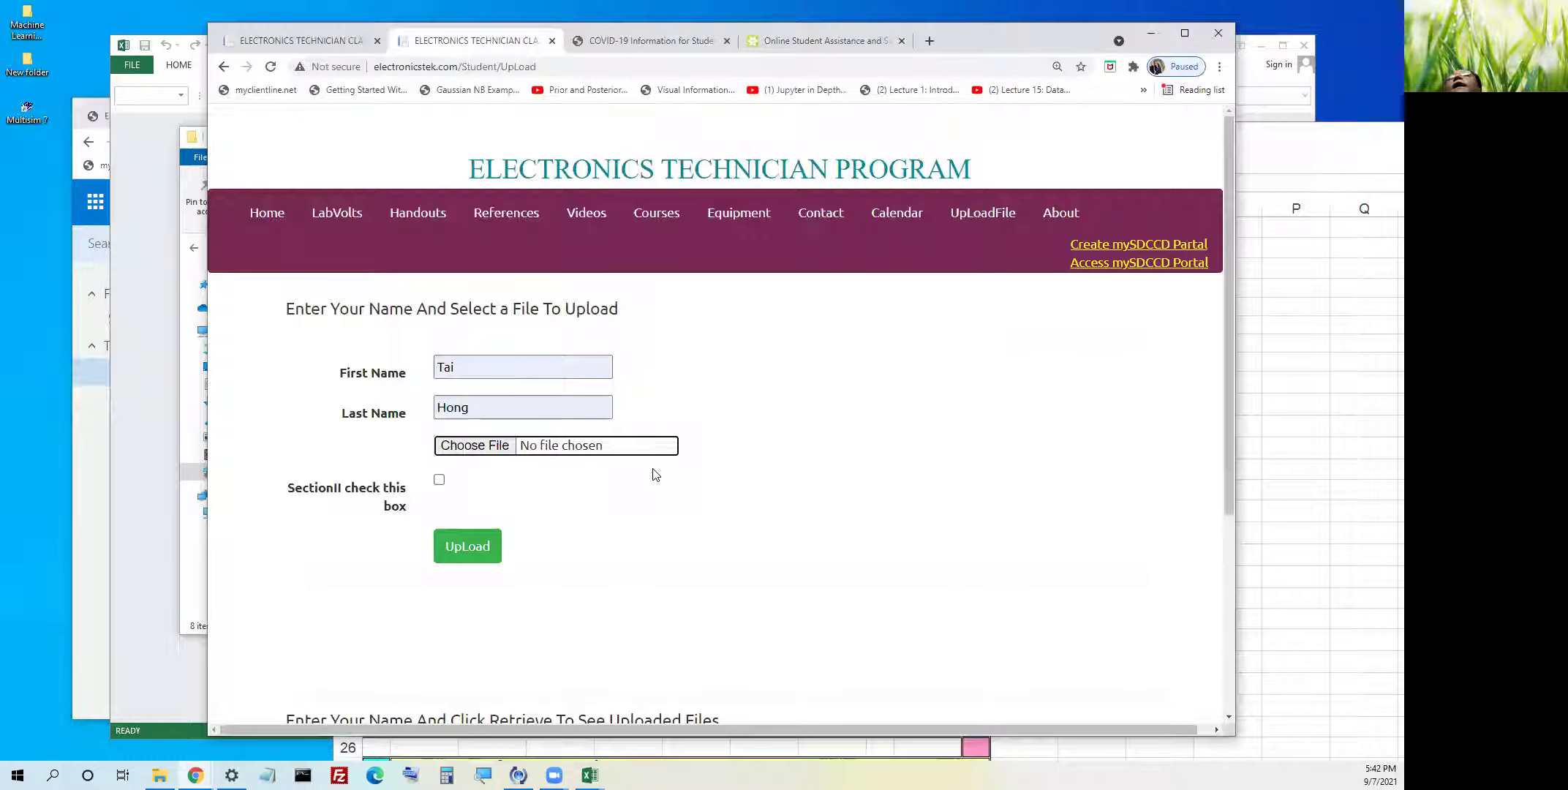
pyautogui.click(501, 453)
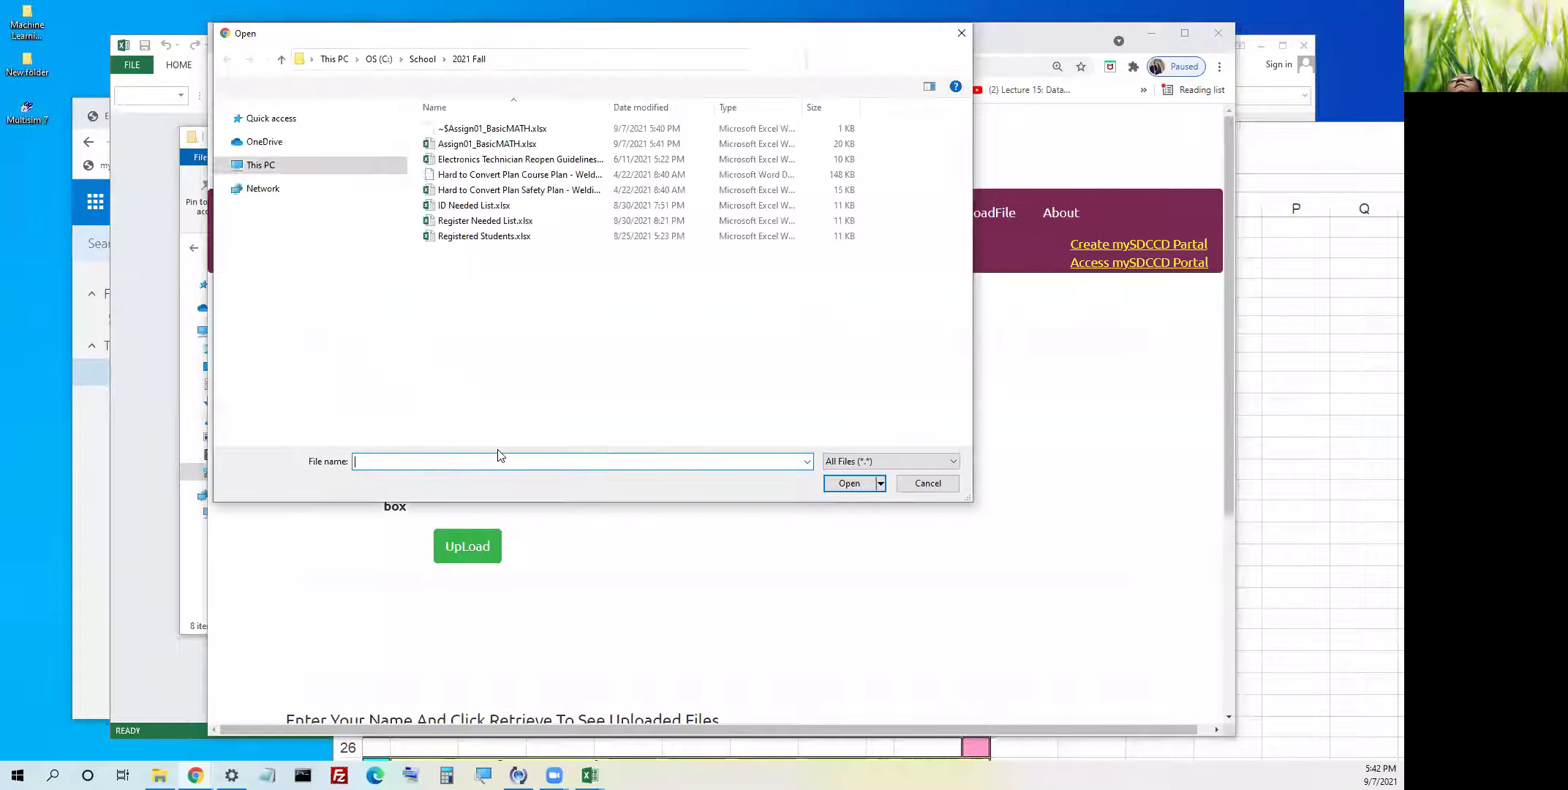
pyautogui.click(505, 146)
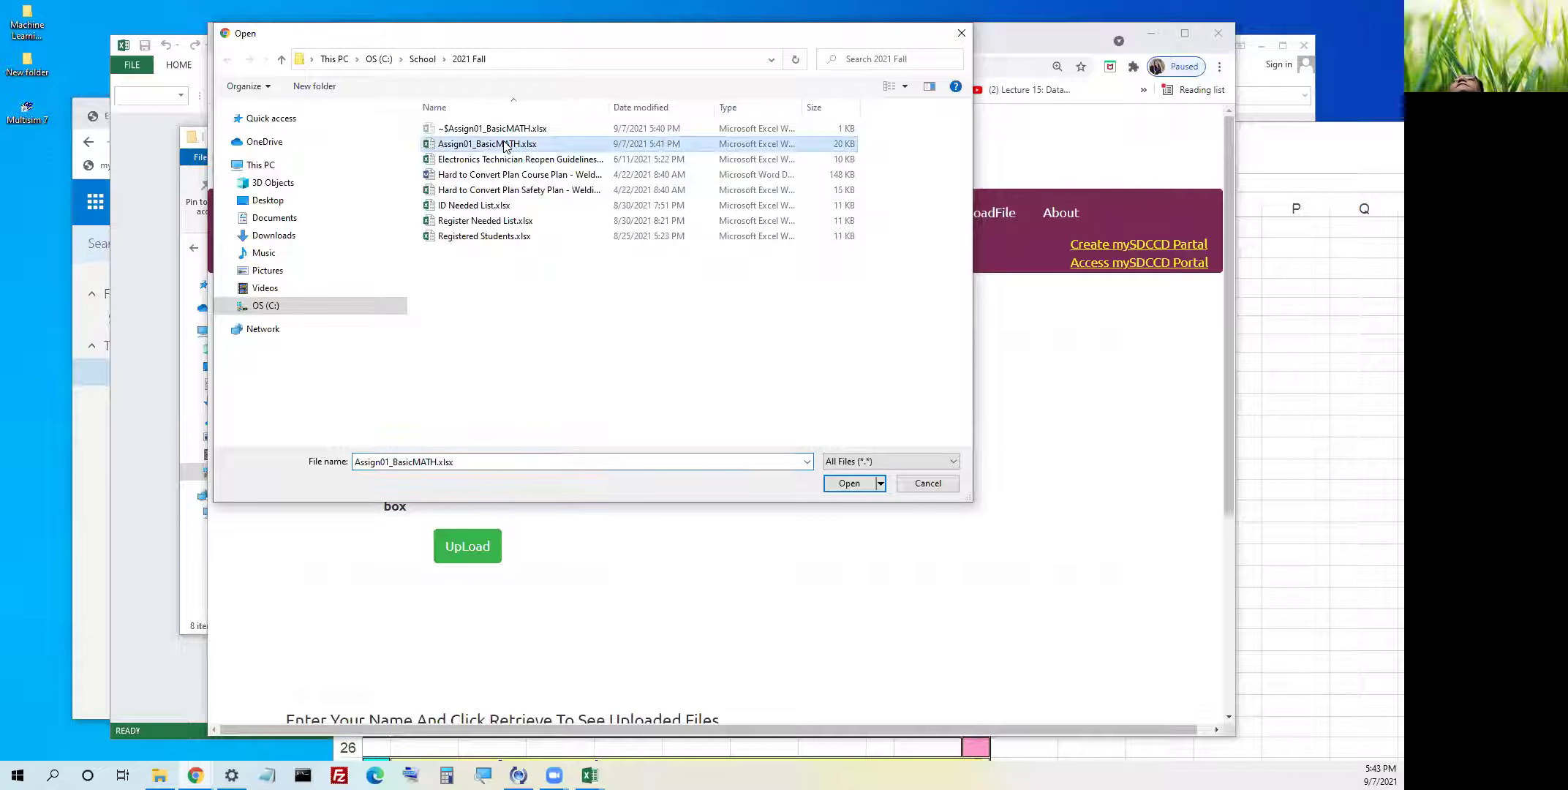
pyautogui.click(848, 484)
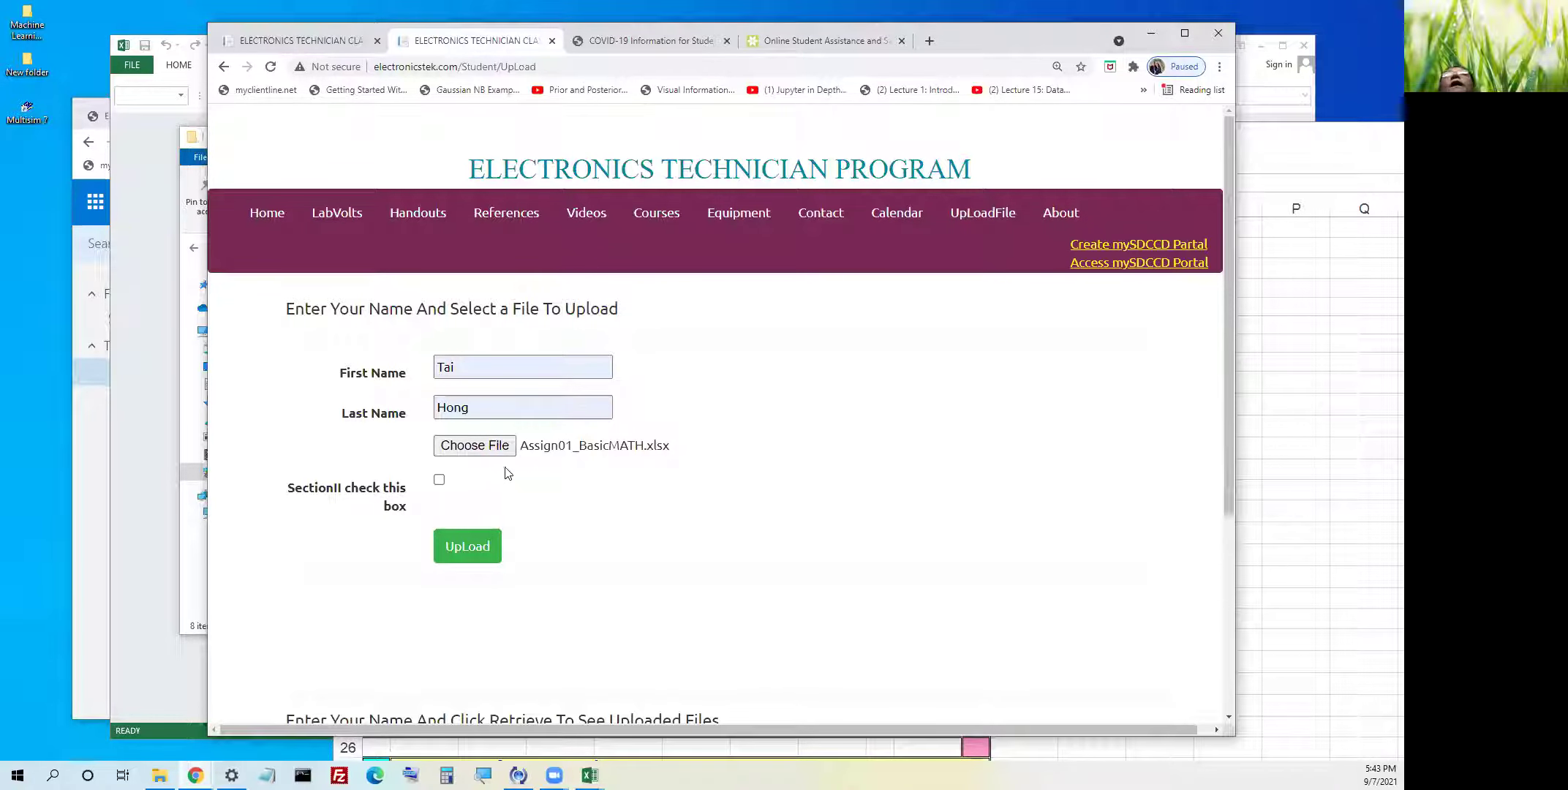
pyautogui.click(480, 554)
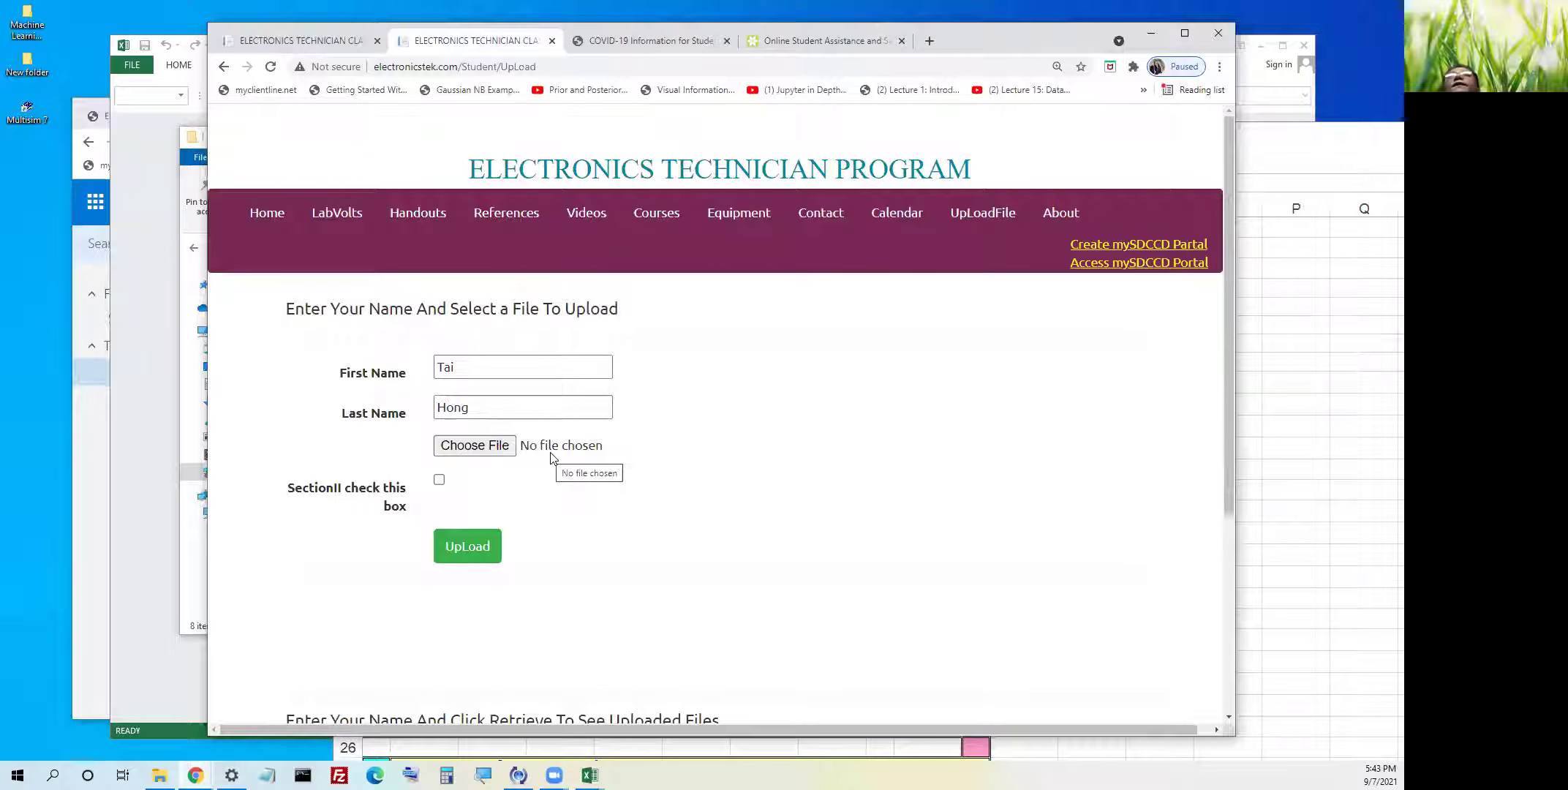
# - Retrieve the list of files uploaded under the student's name, with the SectionII box unchecked
pyautogui.scroll(-3, 552, 459)
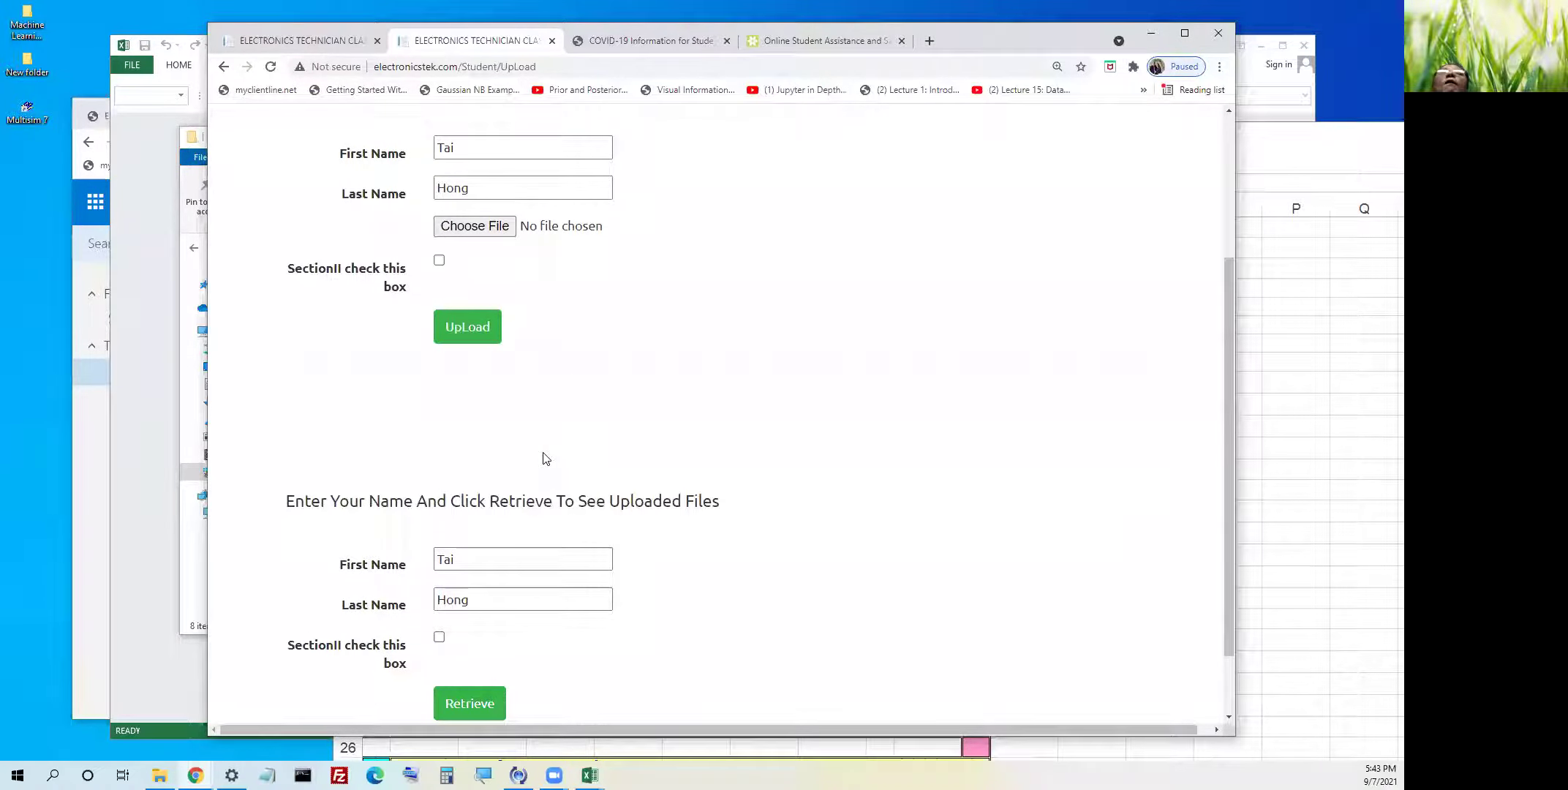
pyautogui.scroll(-1, 549, 458)
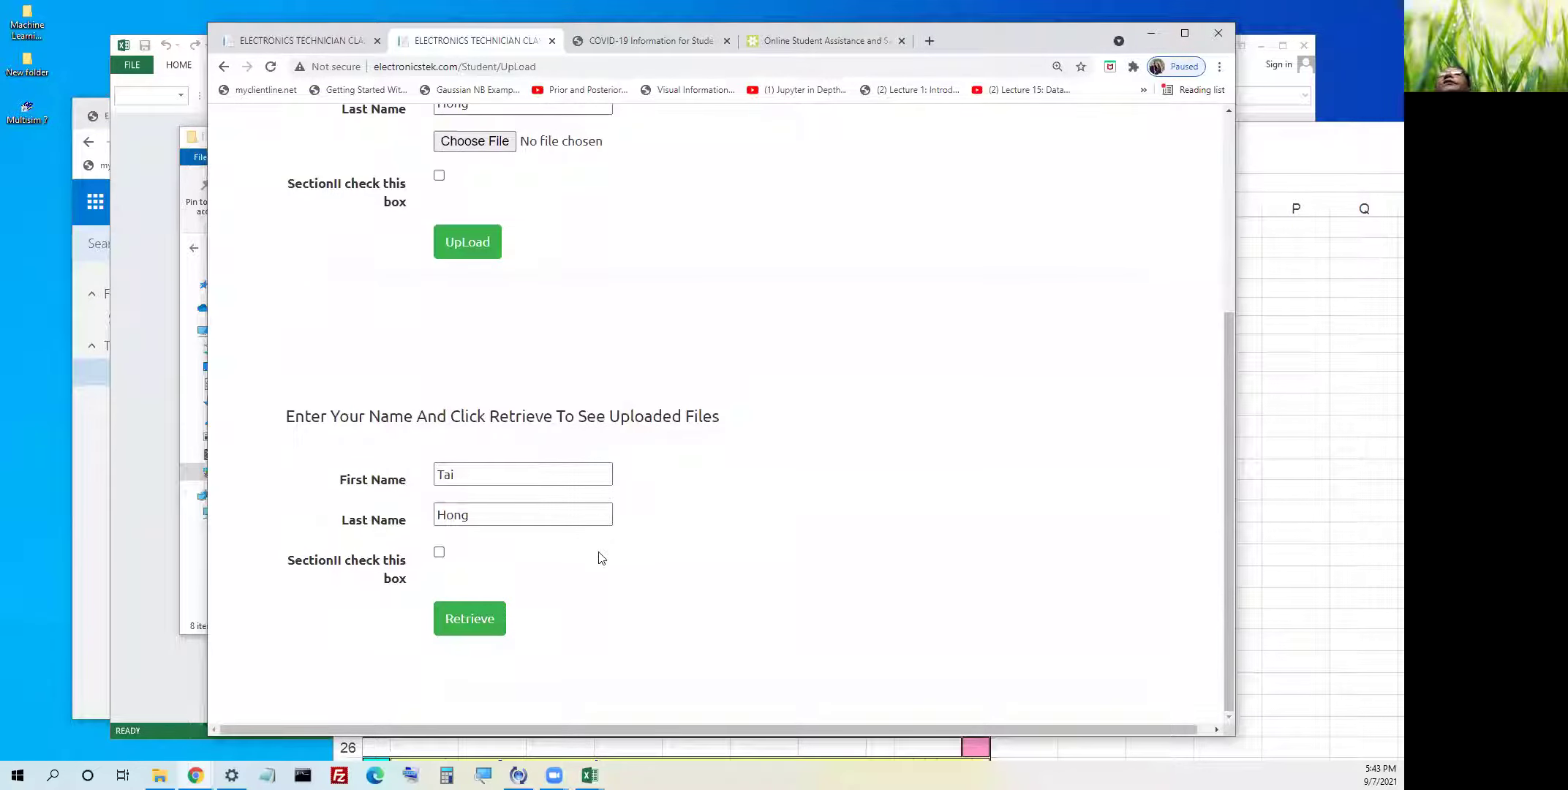
pyautogui.click(600, 515)
pyautogui.click(671, 481)
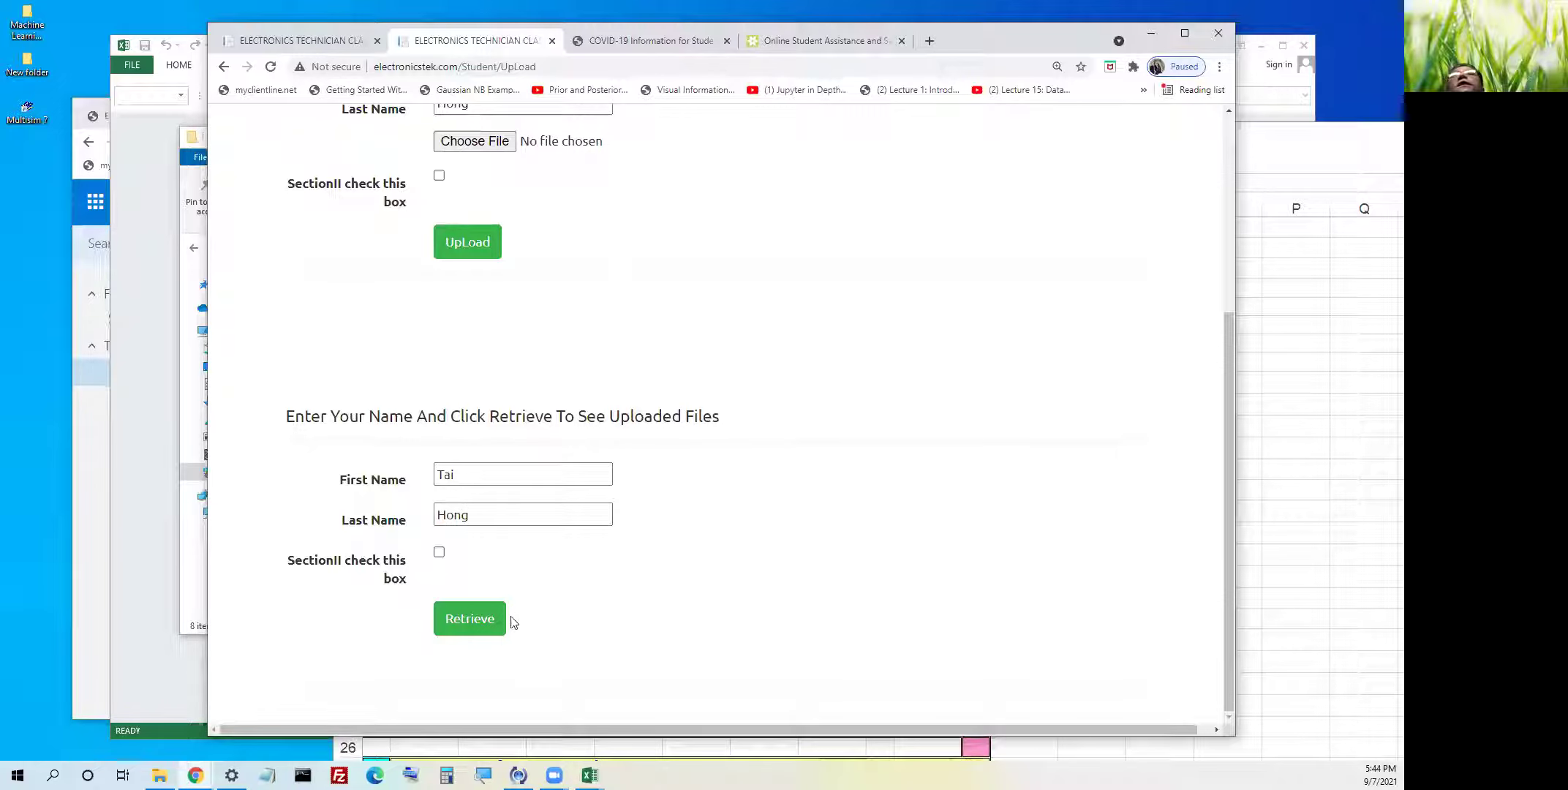
pyautogui.click(479, 622)
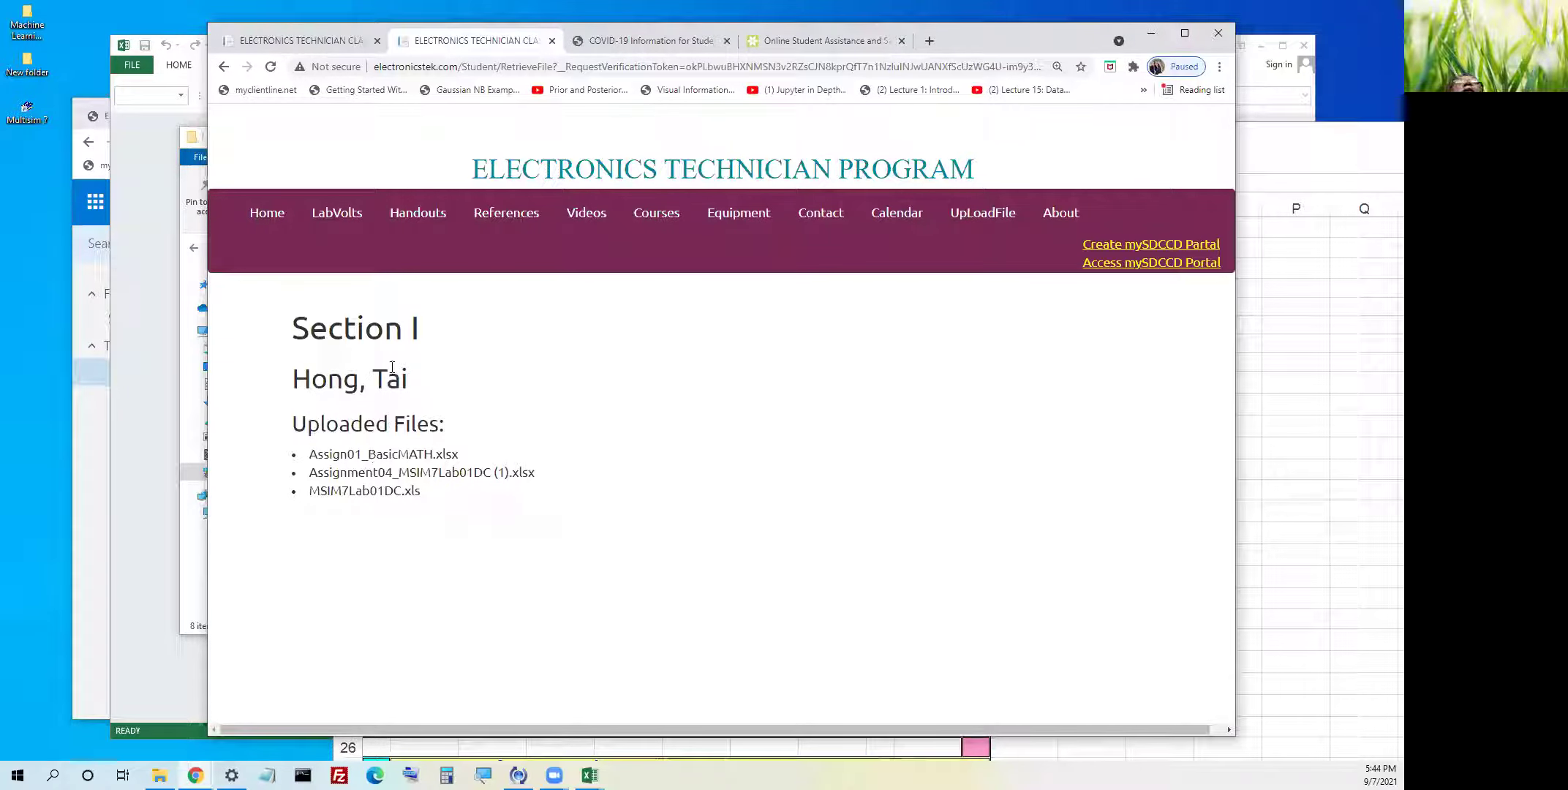
# - Highlight the section heading and the Assign01_BasicMATH.xlsx entry in the uploaded files list to check the submission
pyautogui.moveTo(422, 324); pyautogui.dragTo(314, 344)
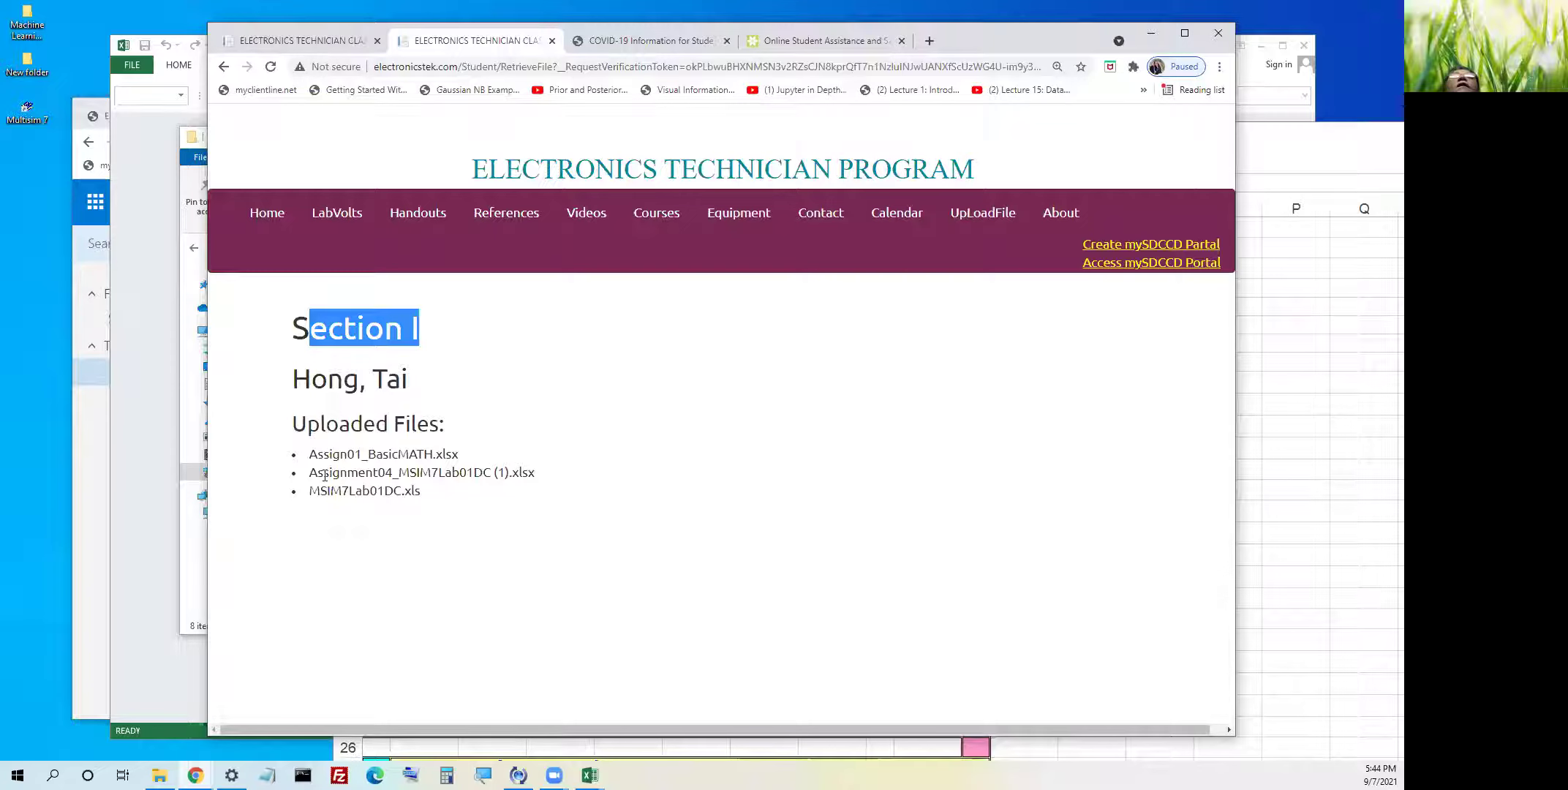
pyautogui.moveTo(312, 453); pyautogui.dragTo(477, 461)
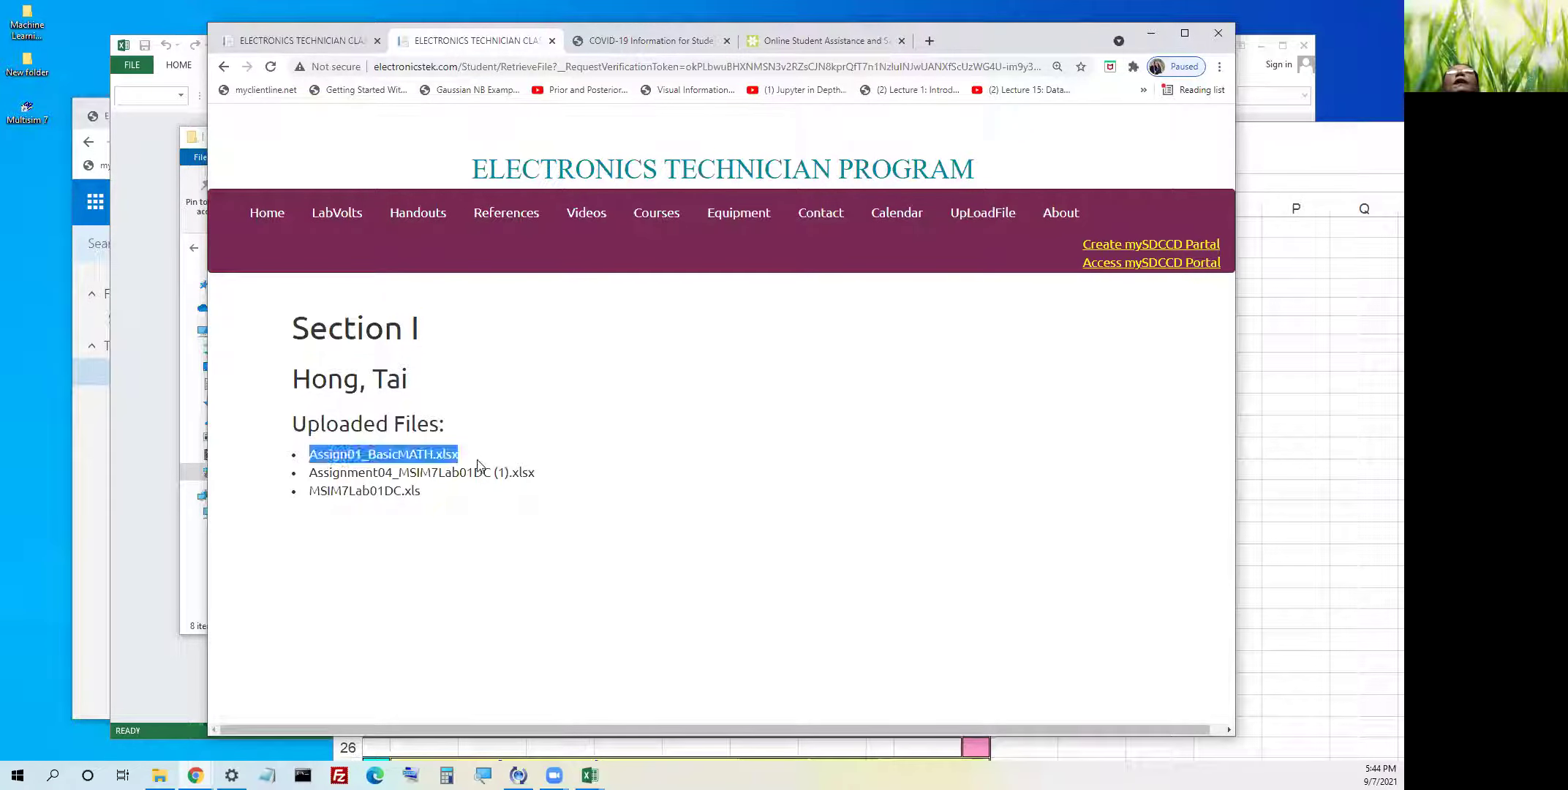
pyautogui.click(382, 454)
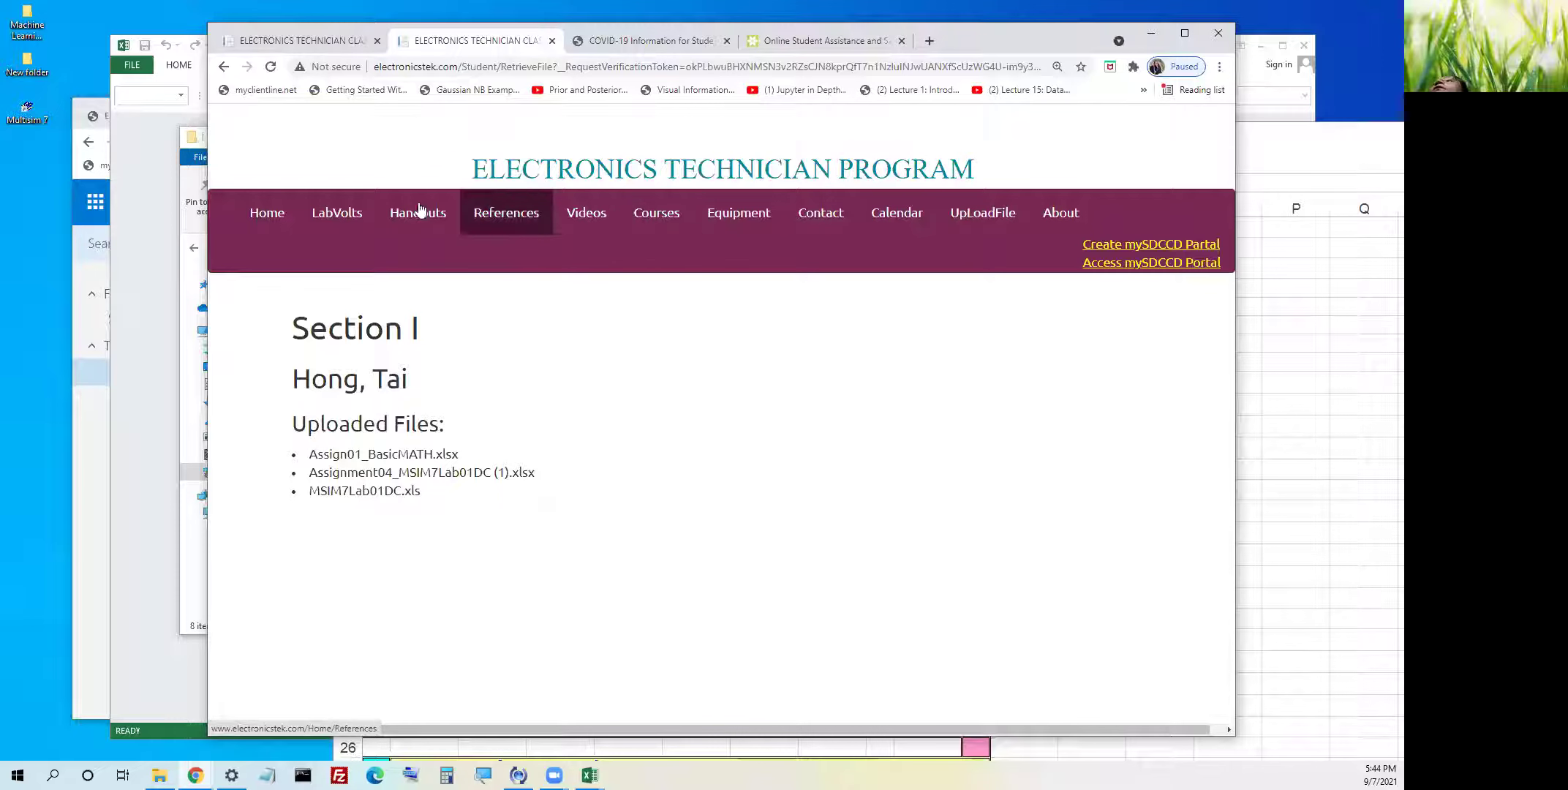
# - Return to the website's home page and review the Fall 2021 Tech I and Tech II assignment lists
pyautogui.click(277, 221)
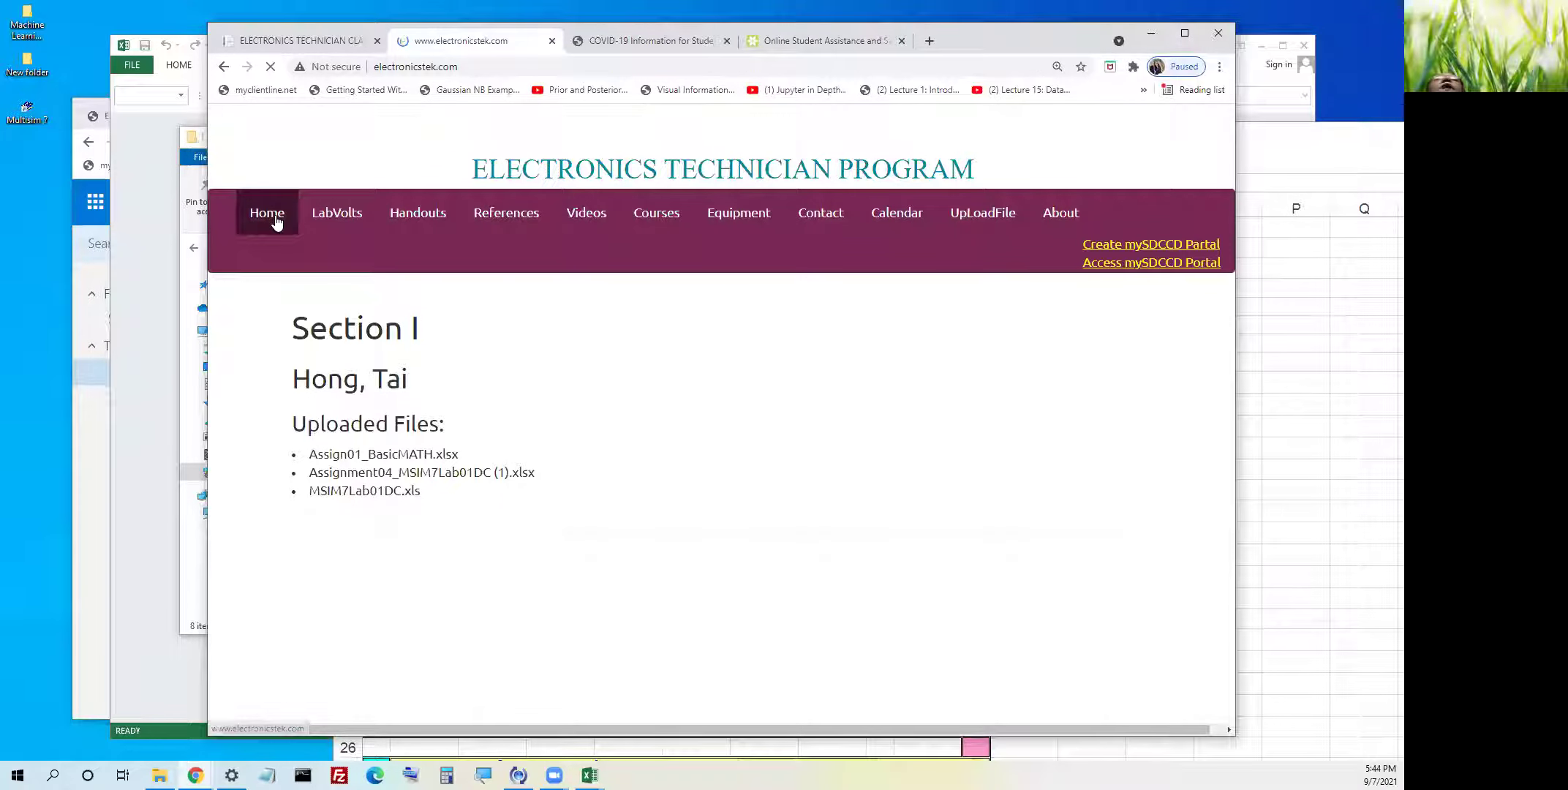
pyautogui.scroll(-3, 771, 523)
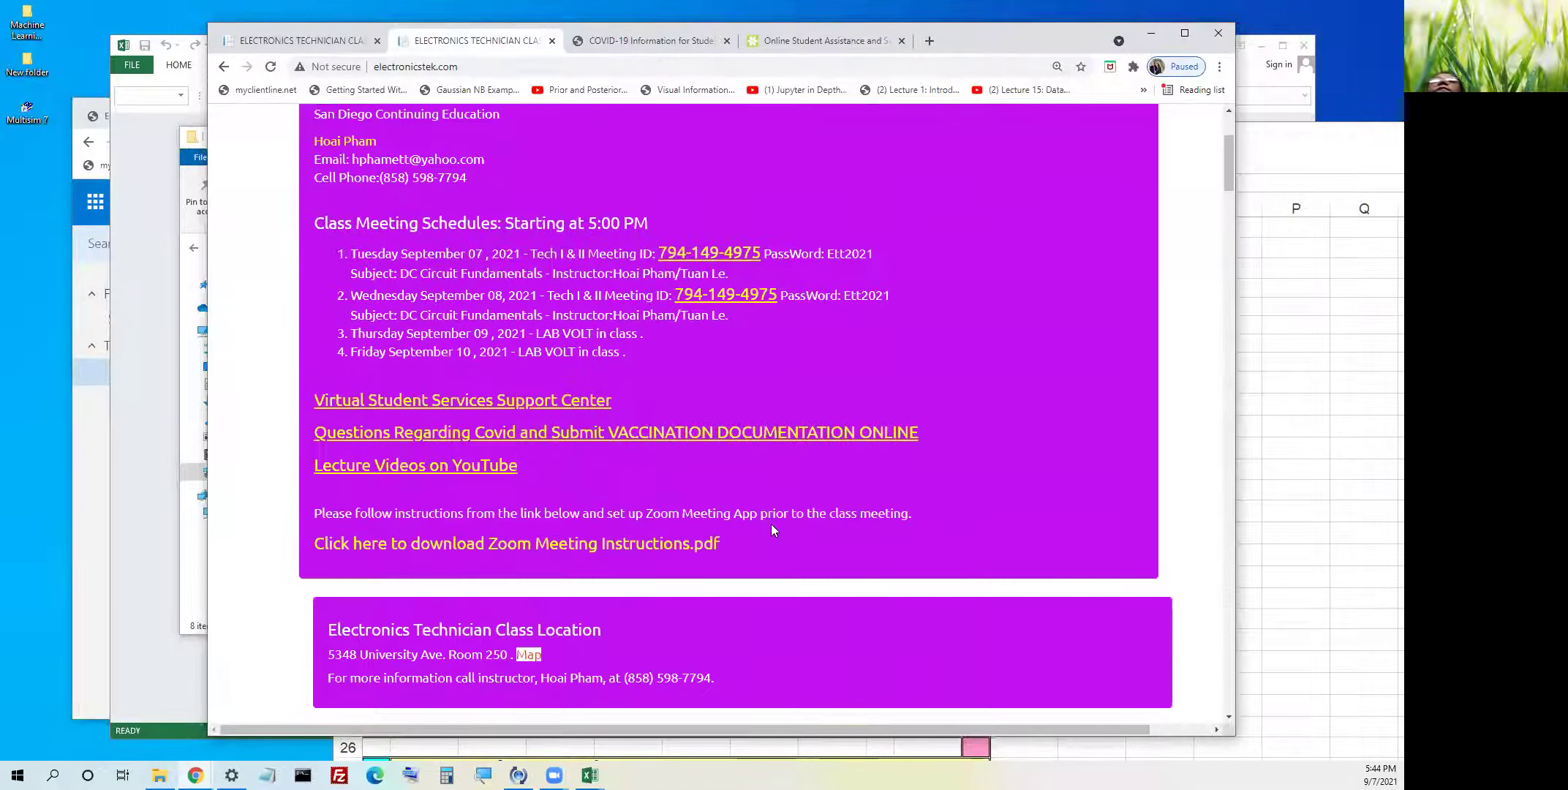
pyautogui.scroll(-10, 771, 525)
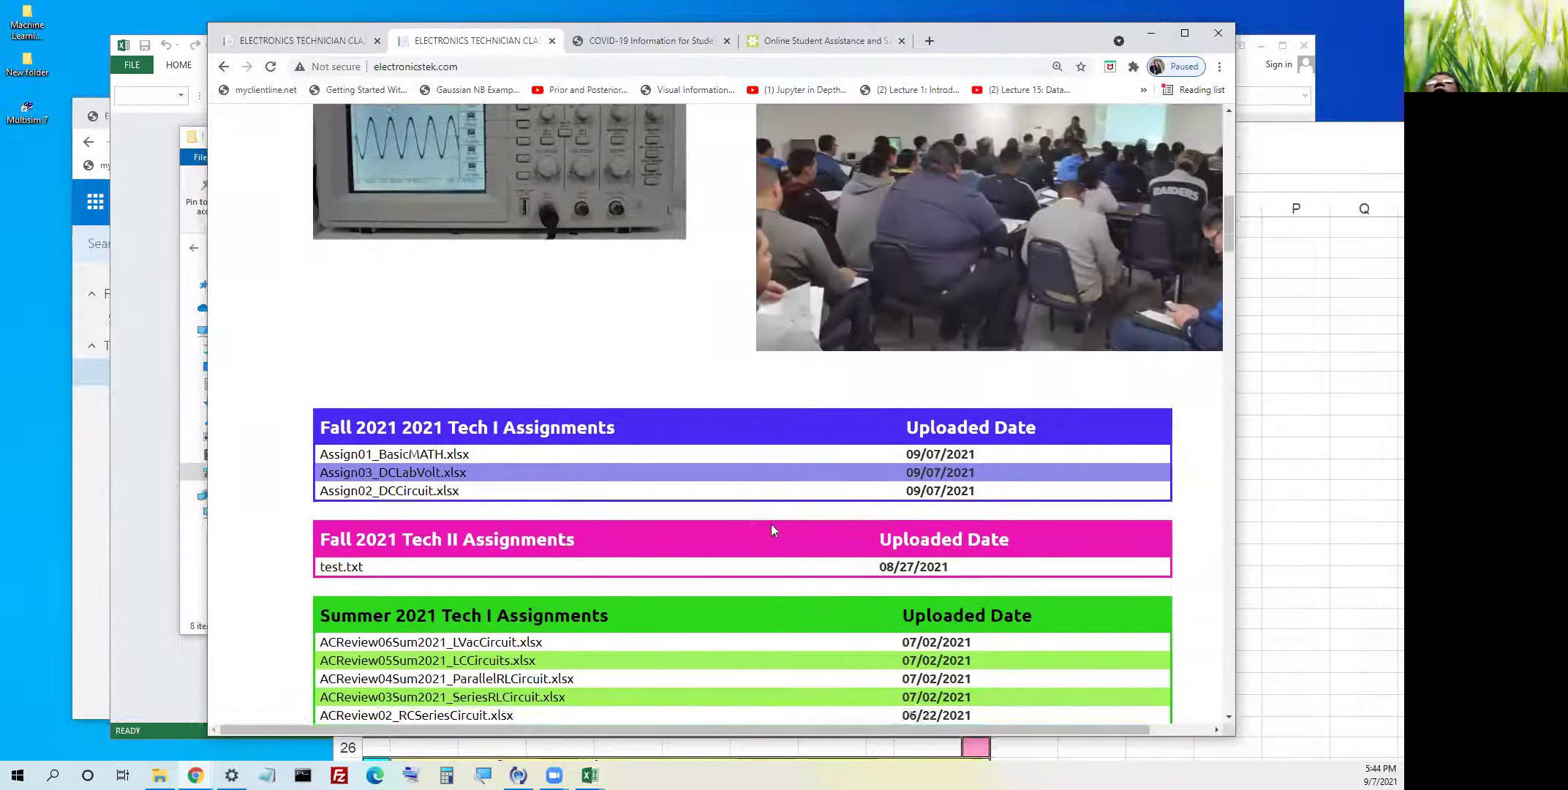
pyautogui.scroll(-4, 771, 523)
pyautogui.scroll(4, 771, 523)
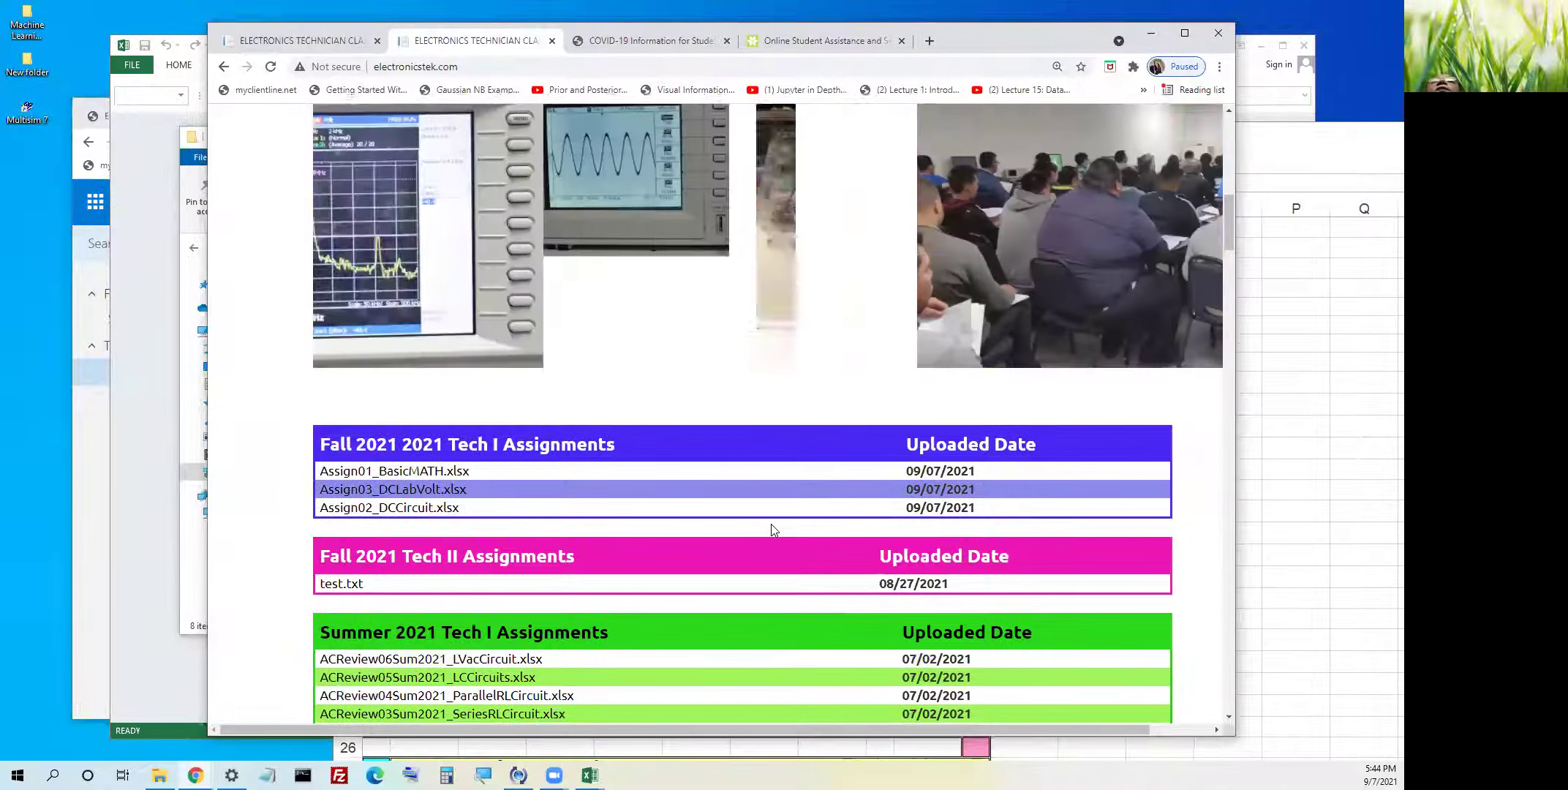
pyautogui.scroll(2, 771, 528)
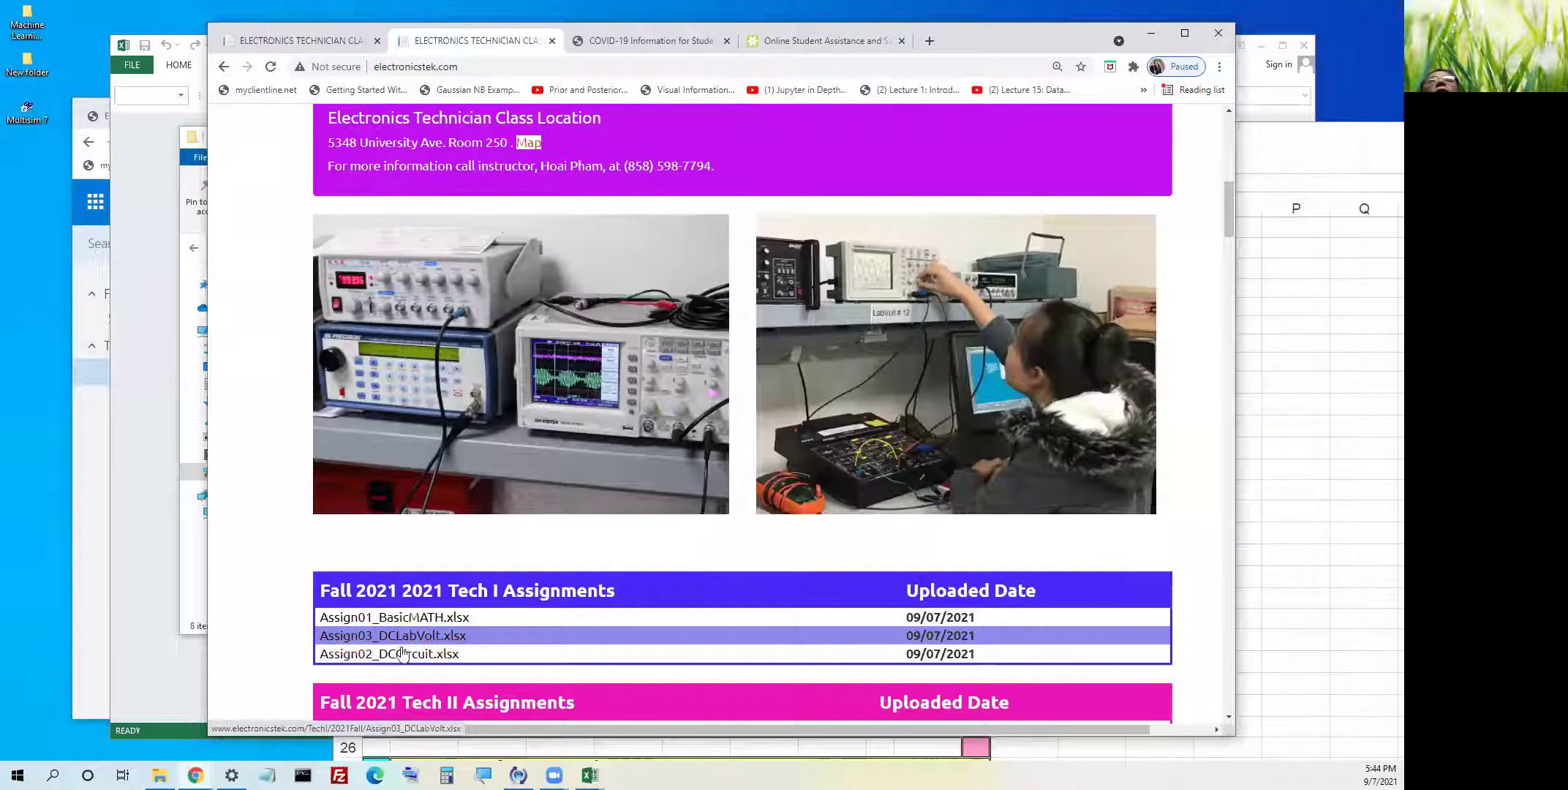
pyautogui.scroll(2, 674, 647)
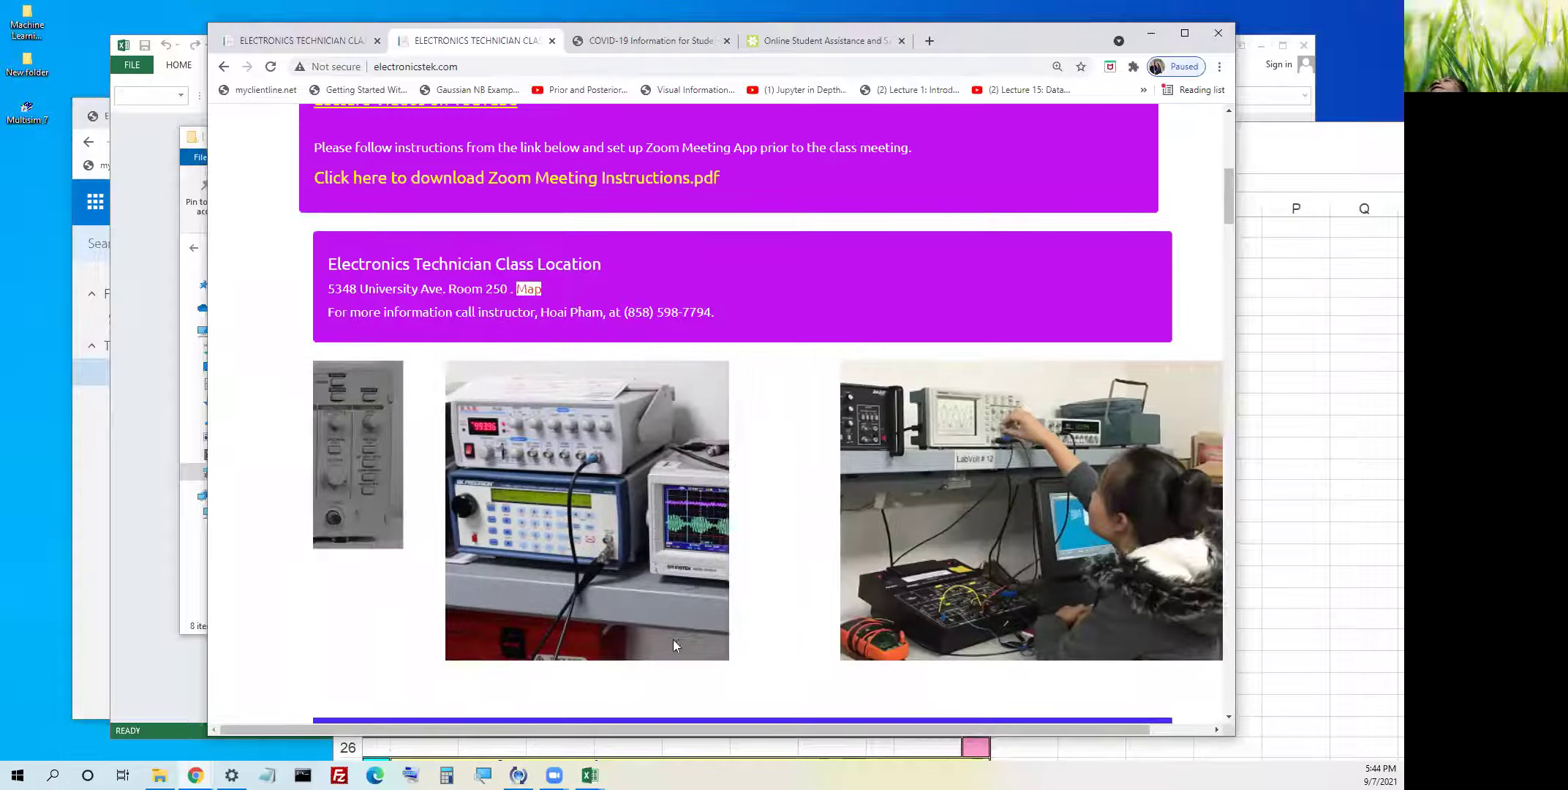
pyautogui.scroll(8, 673, 639)
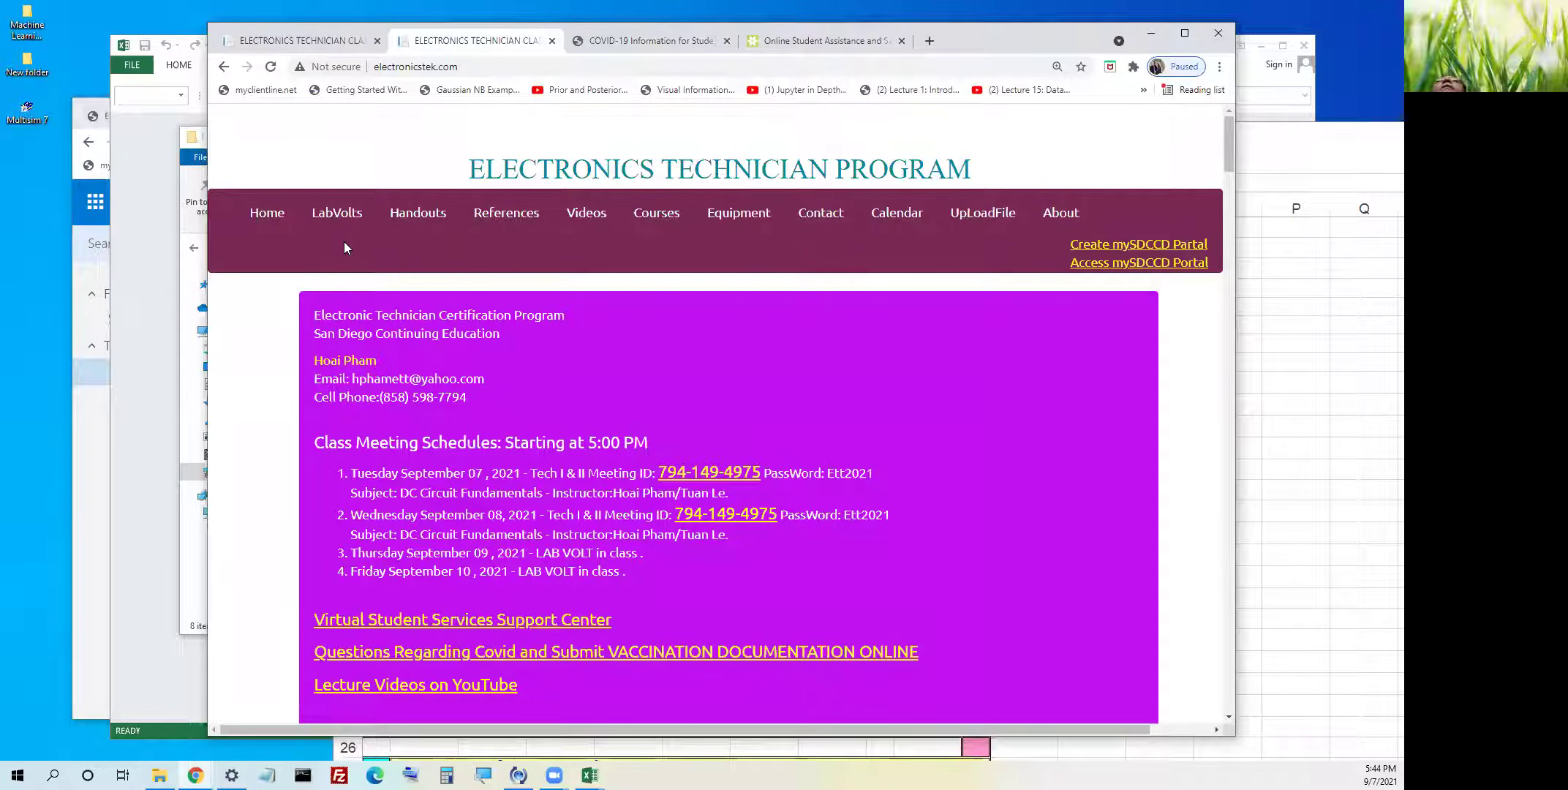
# - Open the Handouts page and highlight the upload date of DCFundamentalsFall2021.pptx in the Fall 2021 Tech I list
pyautogui.click(418, 213)
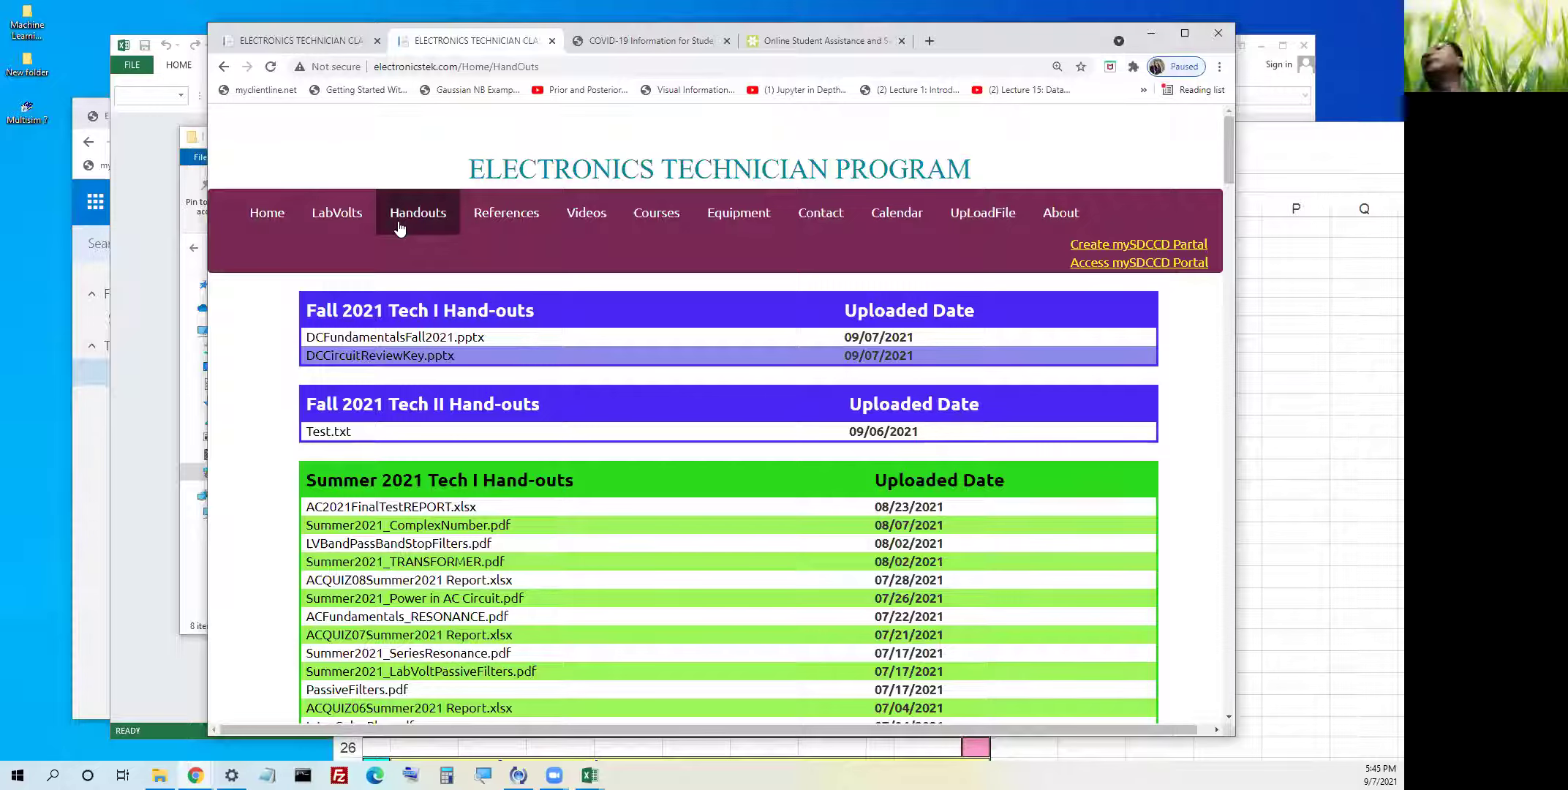
pyautogui.moveTo(882, 339); pyautogui.dragTo(855, 340)
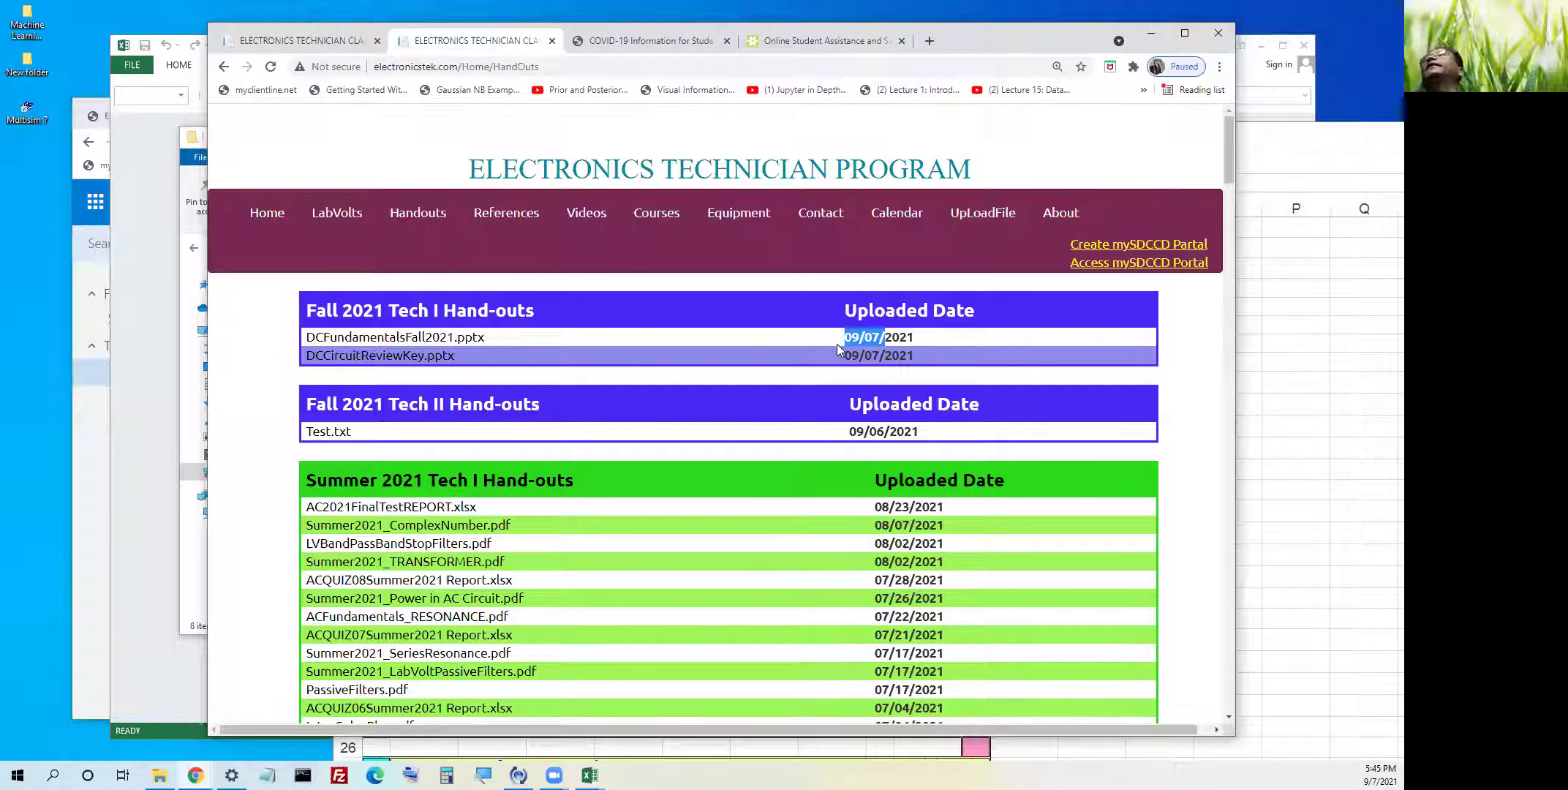
pyautogui.click(729, 334)
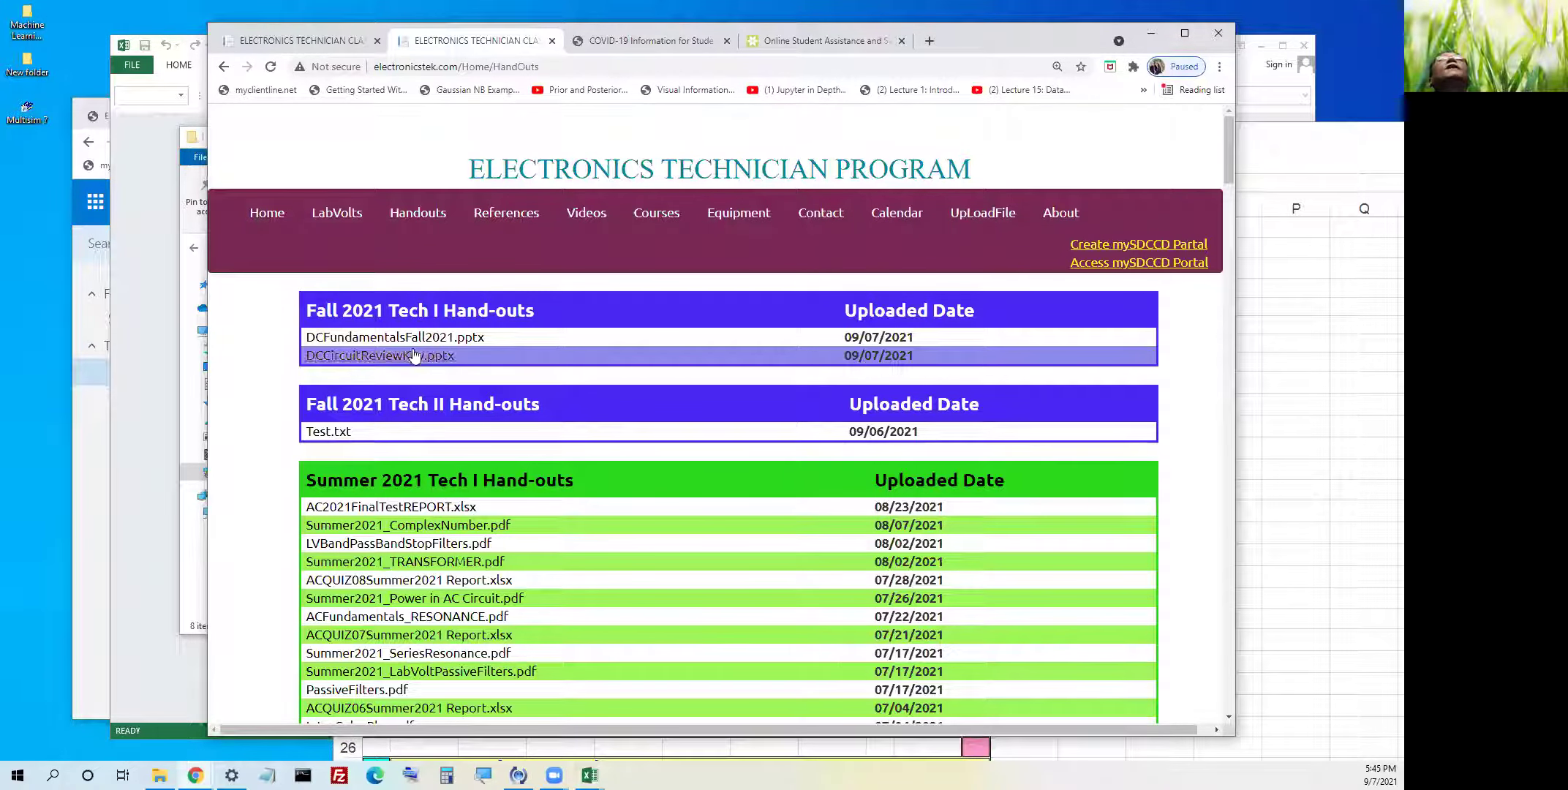
# - Download the DCFundamentalsFall2021.pptx handout and open it in PowerPoint with editing enabled
pyautogui.click(363, 339)
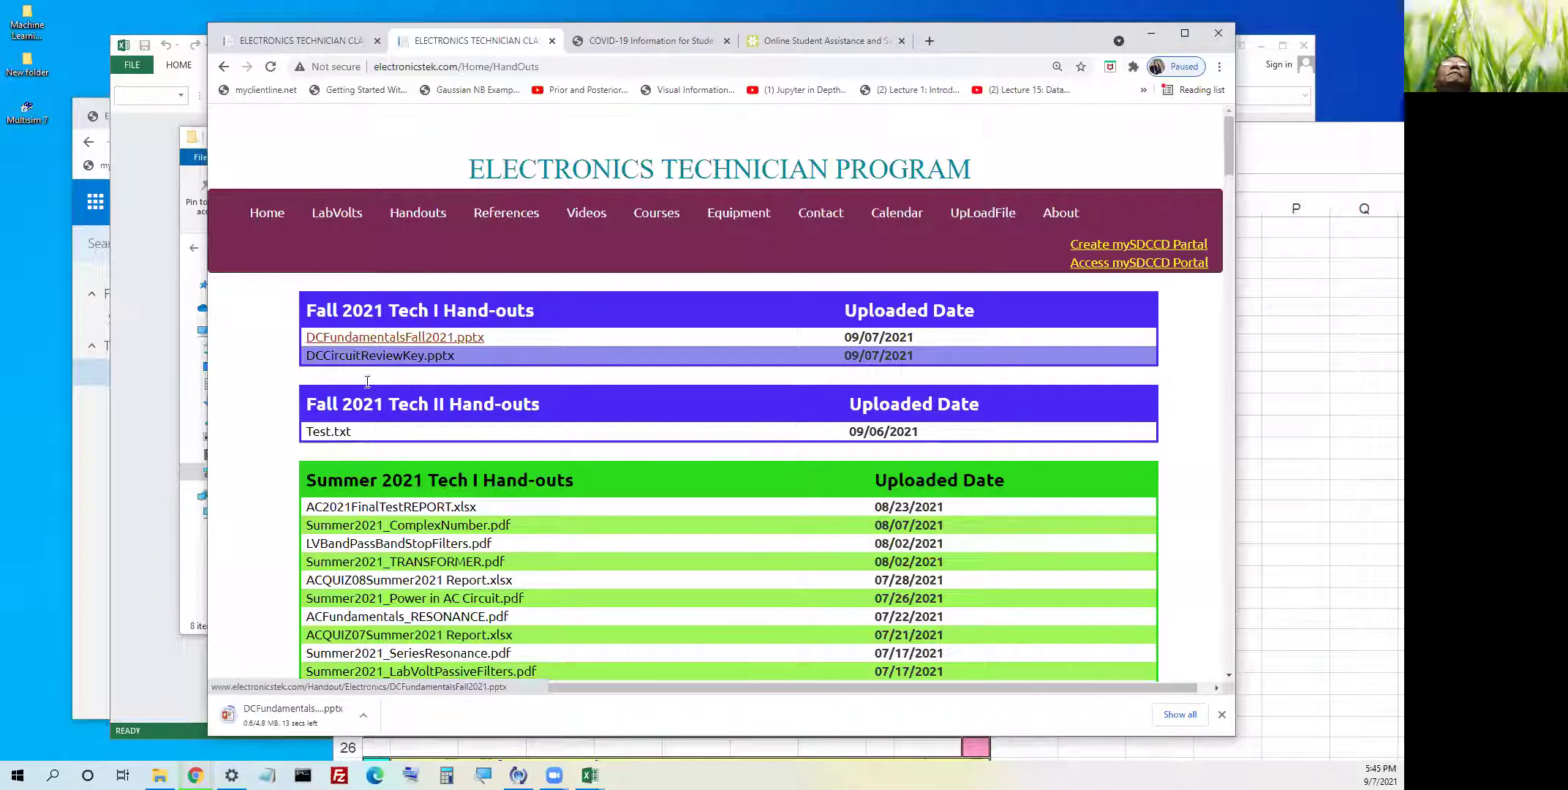
pyautogui.click(305, 712)
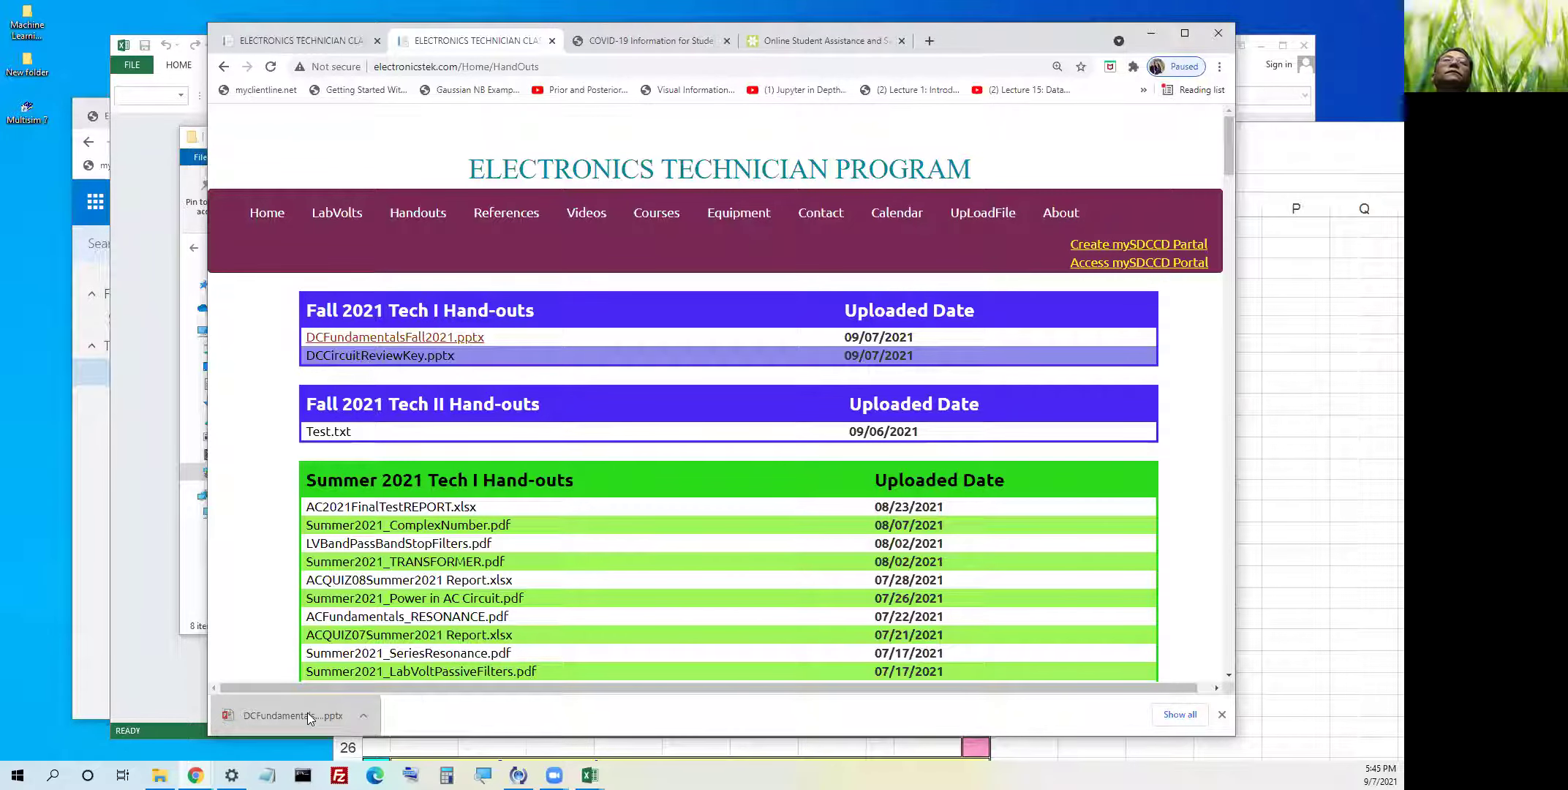
pyautogui.click(307, 712)
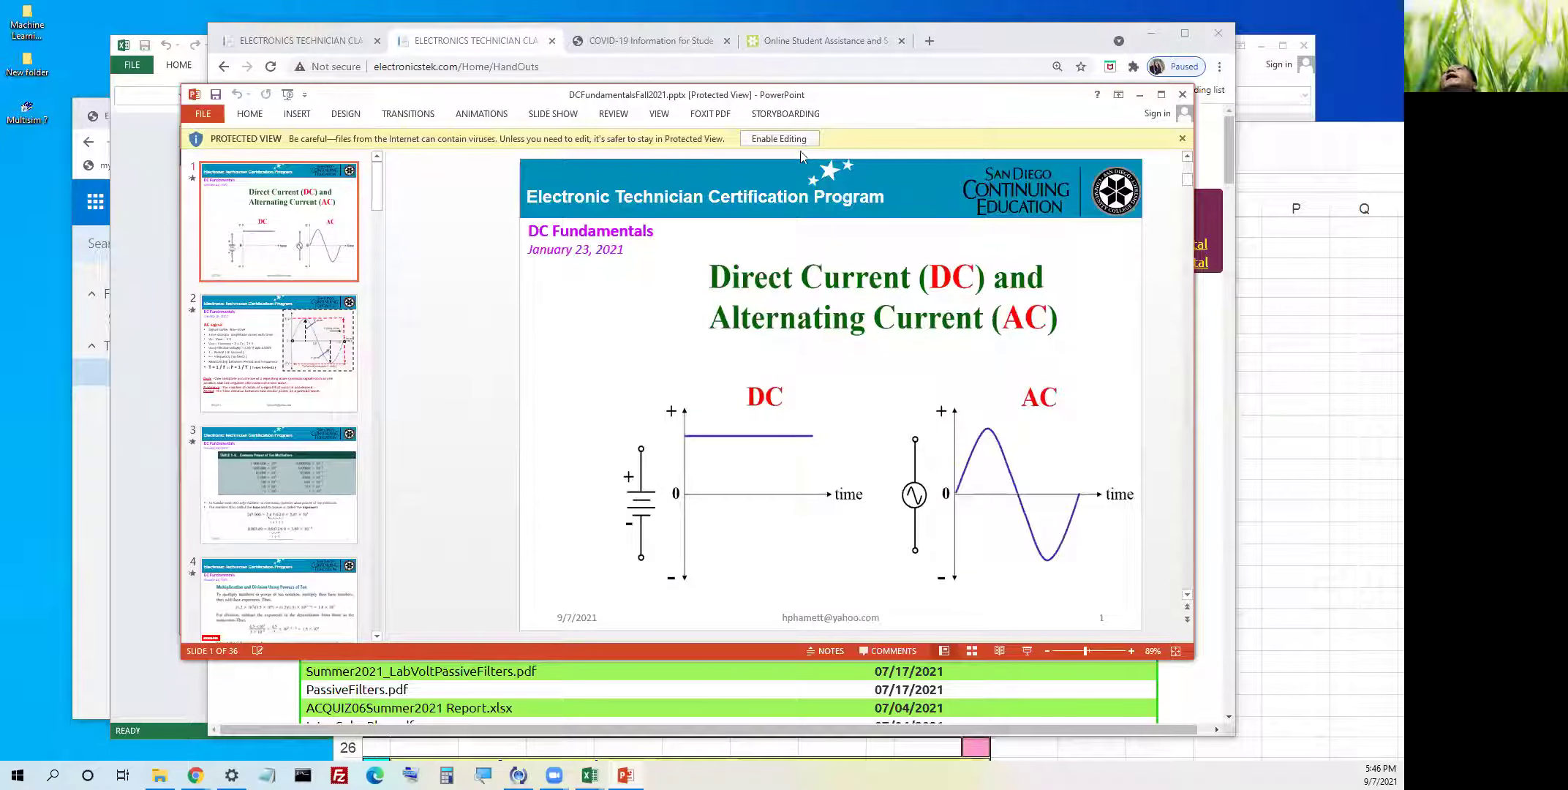
pyautogui.click(768, 142)
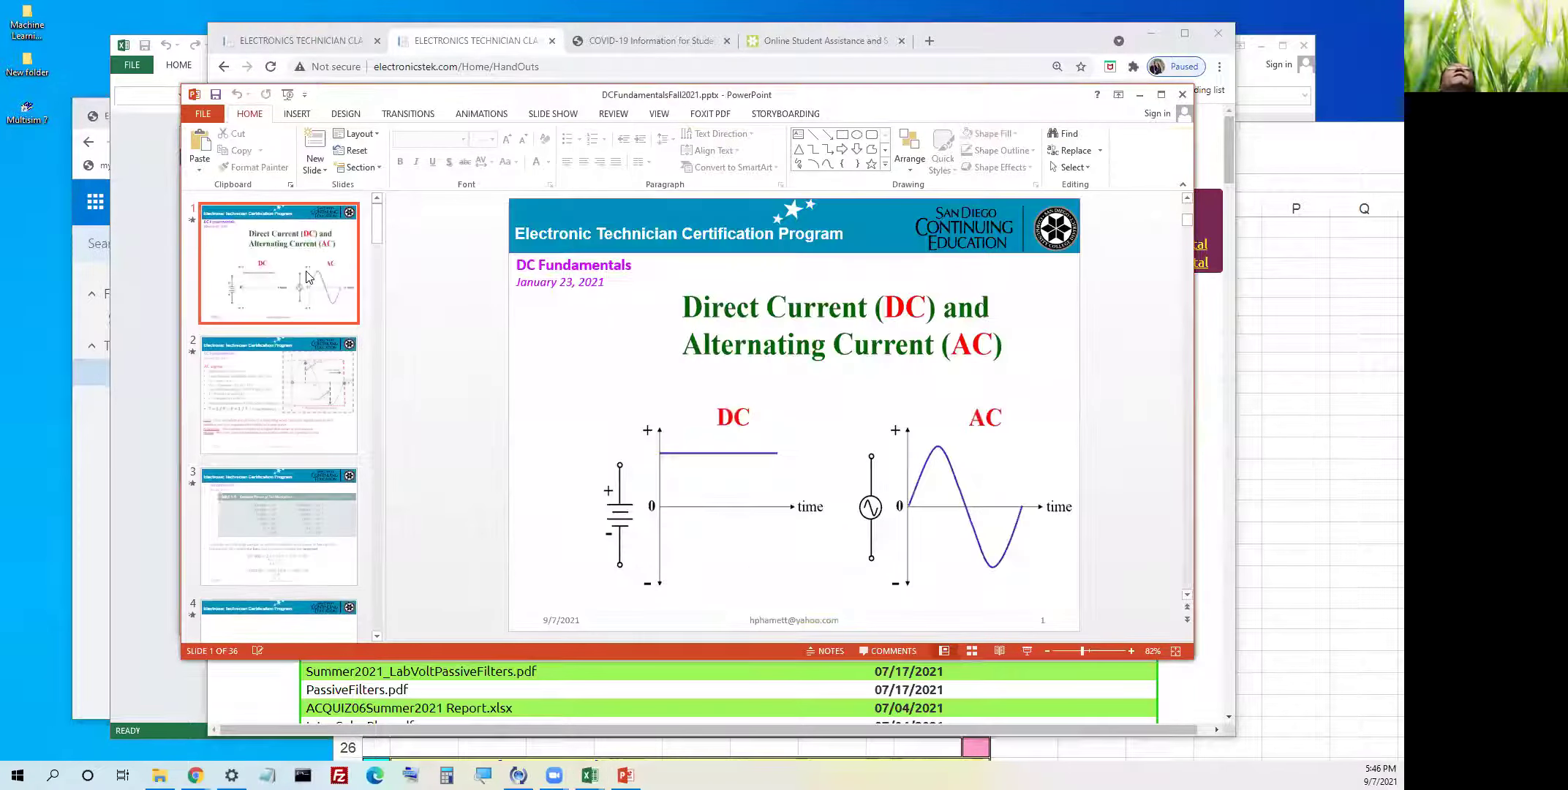
# - Look through slides 2 to 4 of the DC Fundamentals presentation and close it
pyautogui.click(323, 387)
pyautogui.click(338, 521)
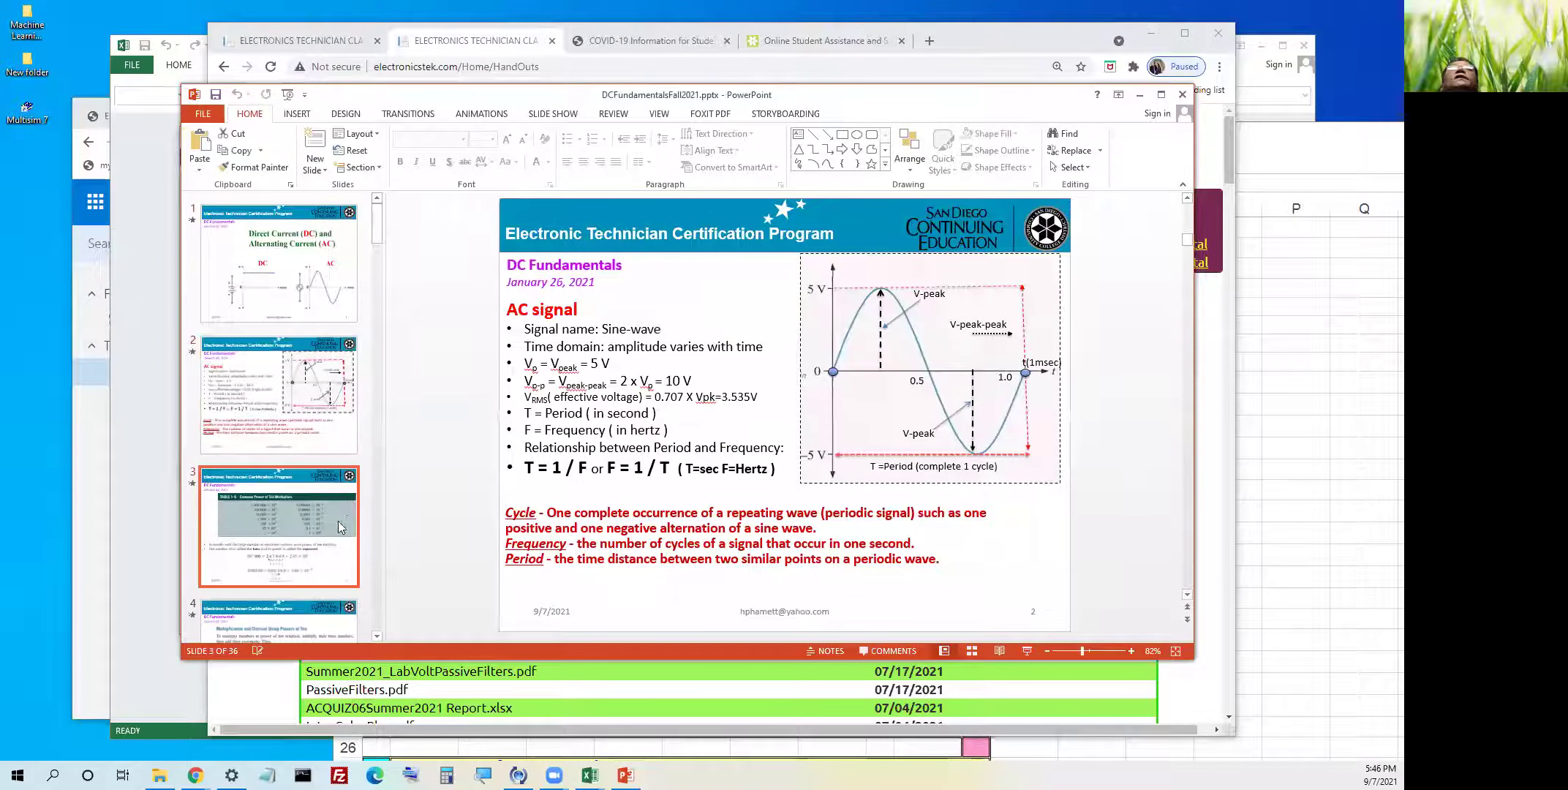
pyautogui.click(334, 623)
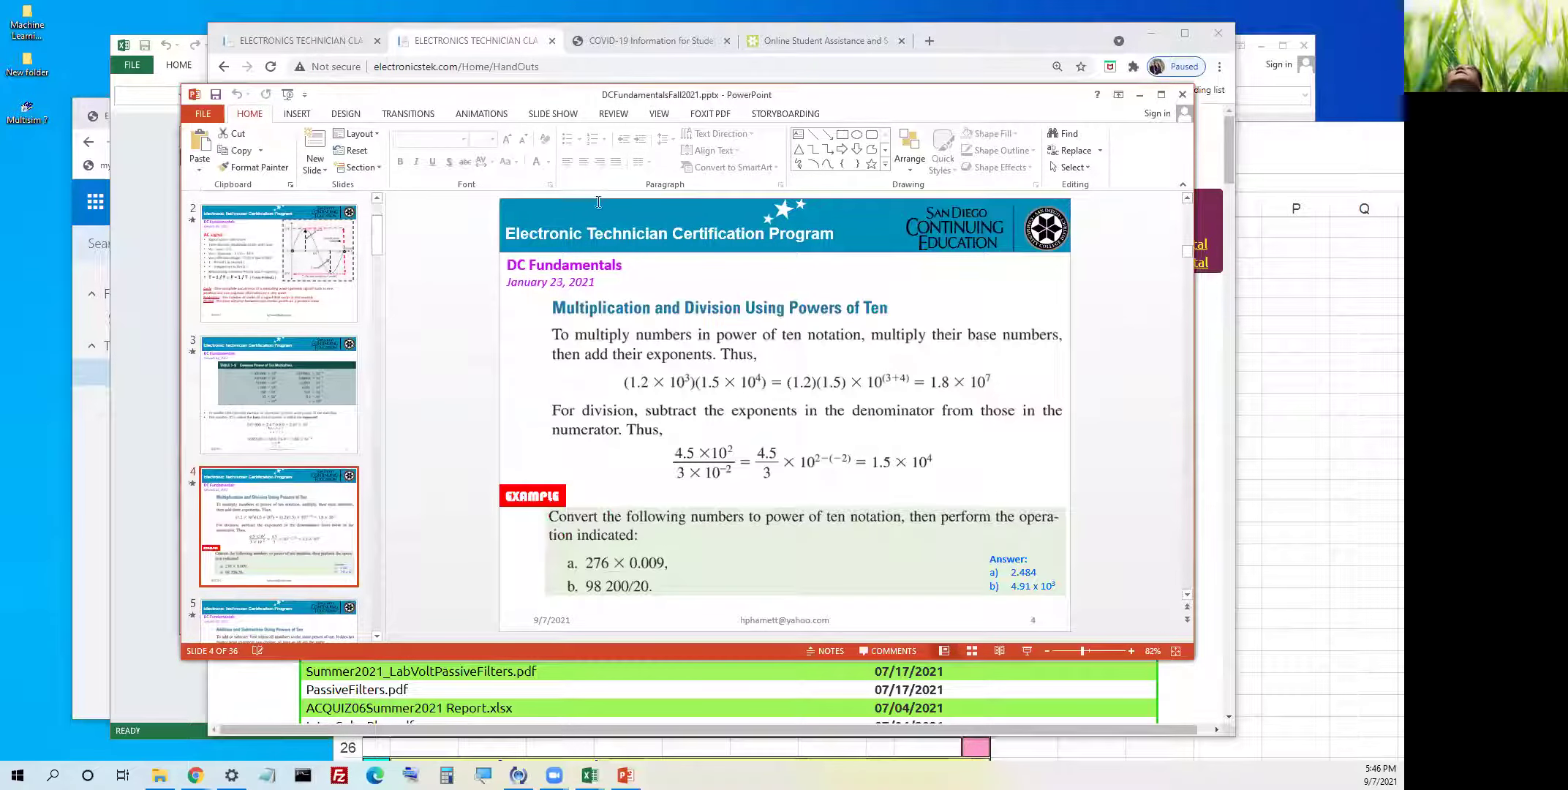
pyautogui.click(1187, 96)
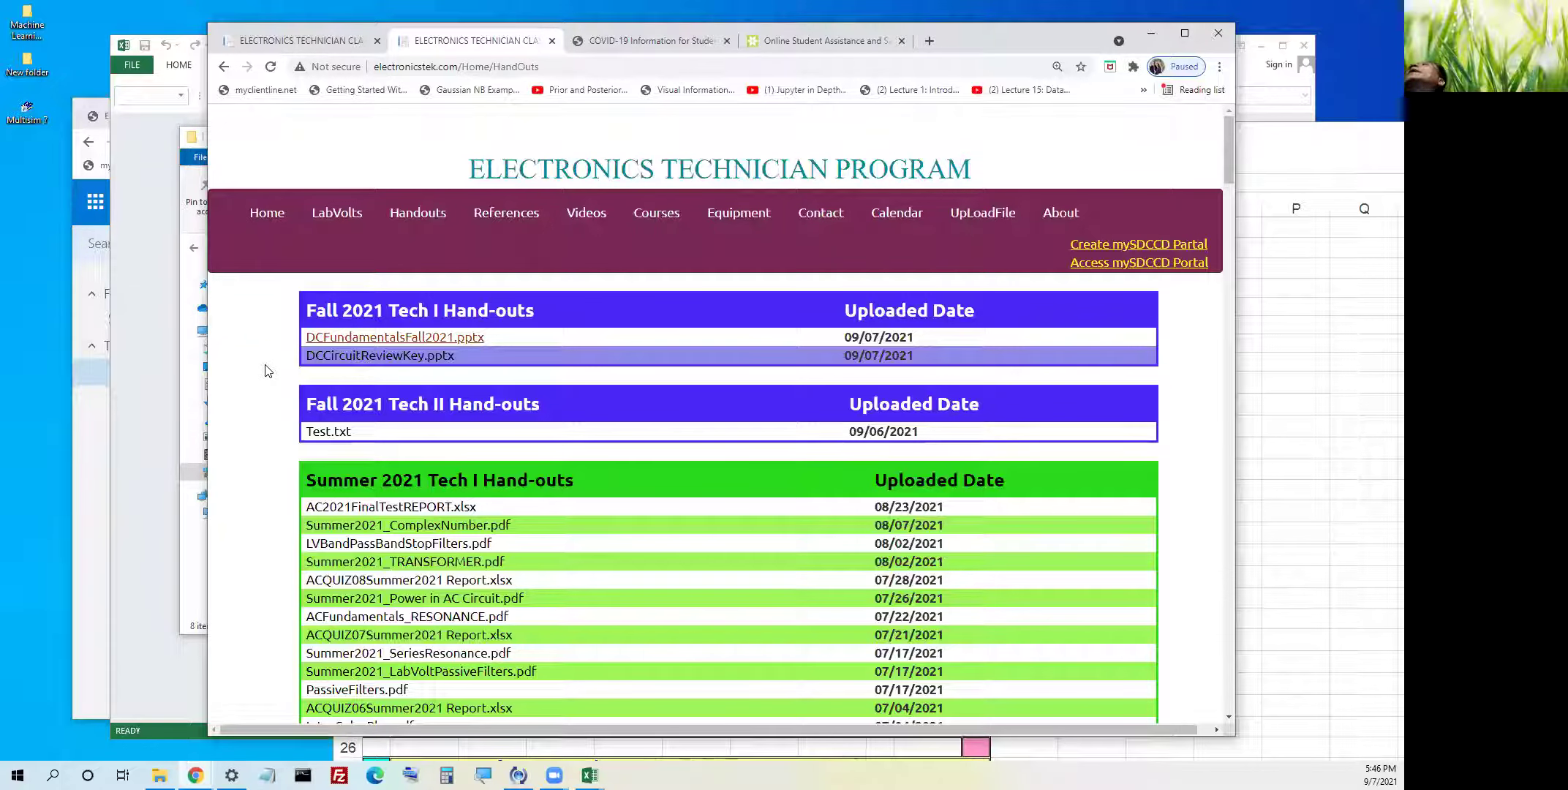
# - Widen the browser window showing the handouts page and reposition it on the desktop
pyautogui.scroll(-1, 266, 369)
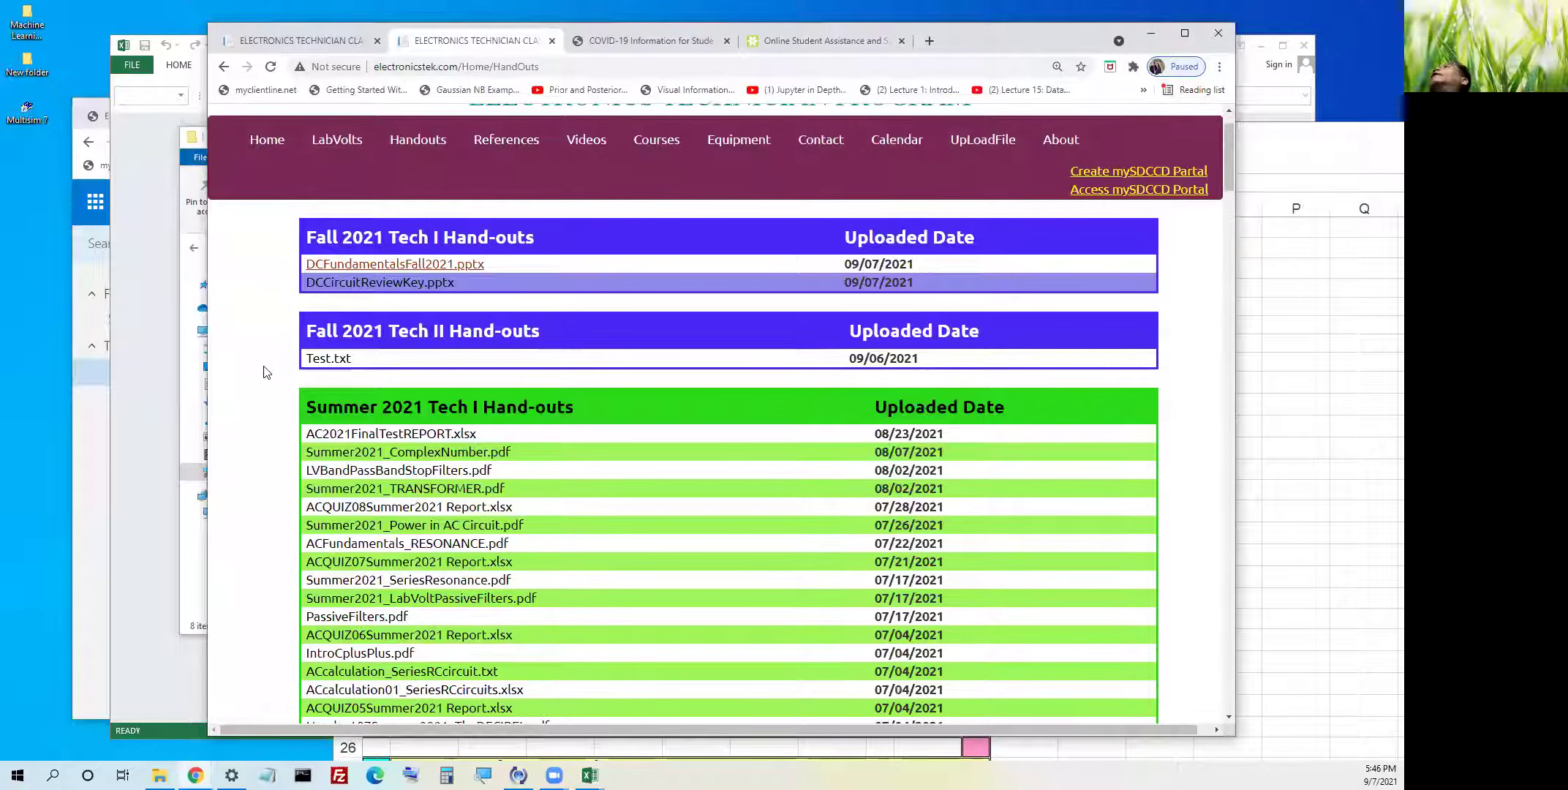
pyautogui.scroll(1, 264, 377)
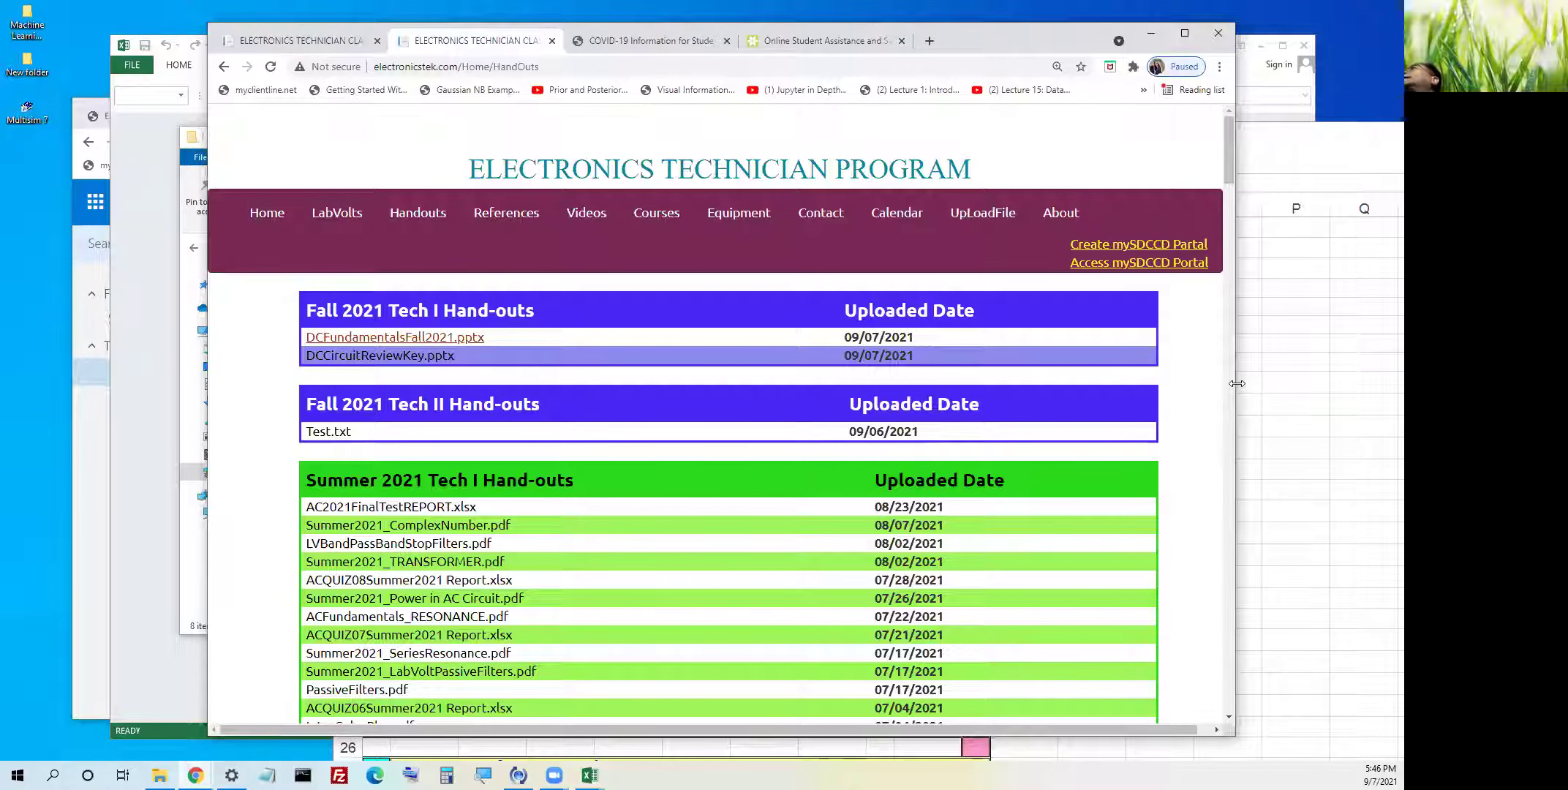
pyautogui.moveTo(1235, 384); pyautogui.dragTo(1337, 388)
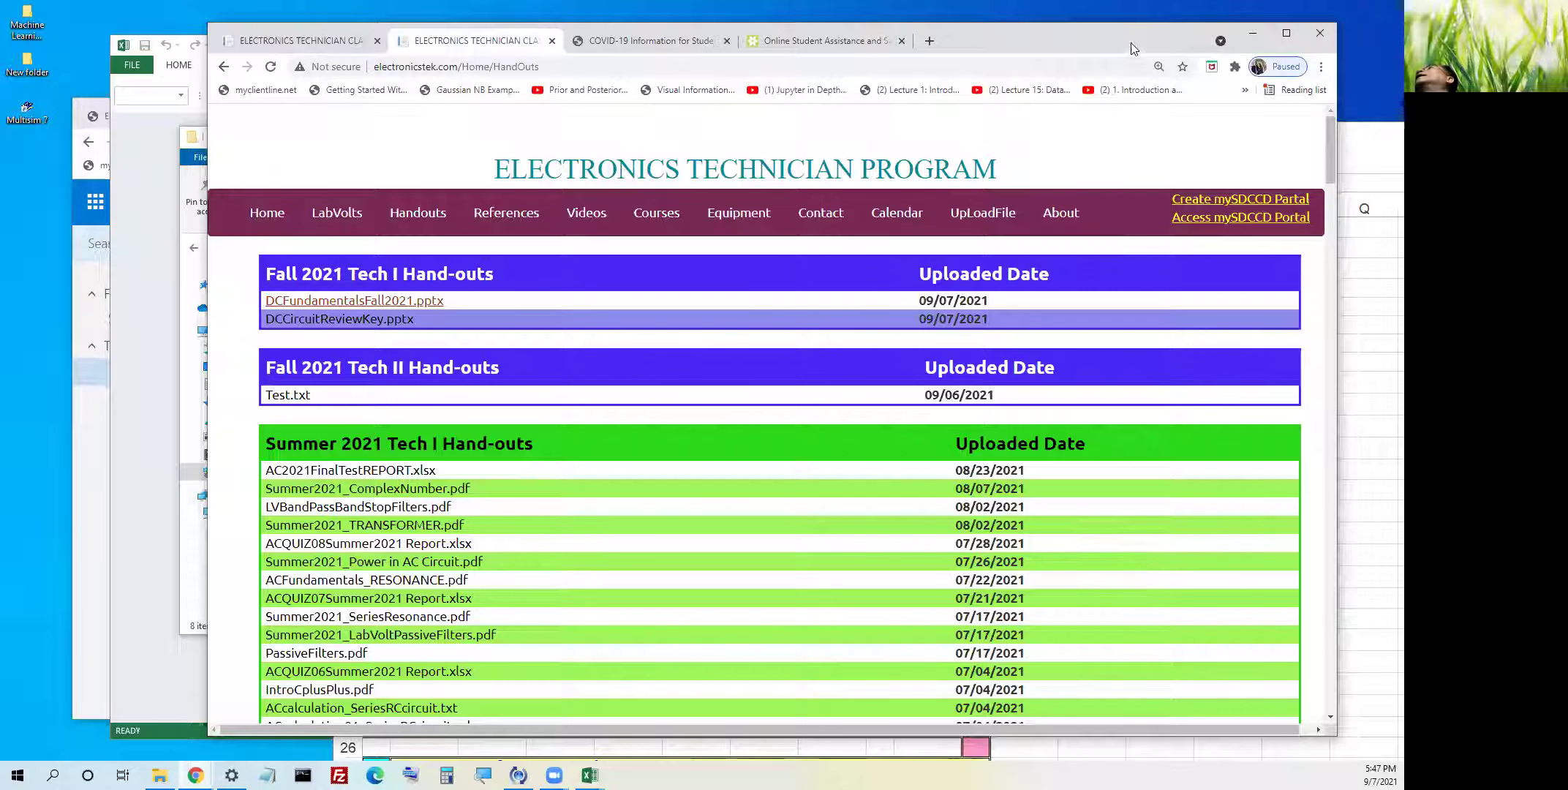
pyautogui.moveTo(1125, 35); pyautogui.dragTo(833, 152)
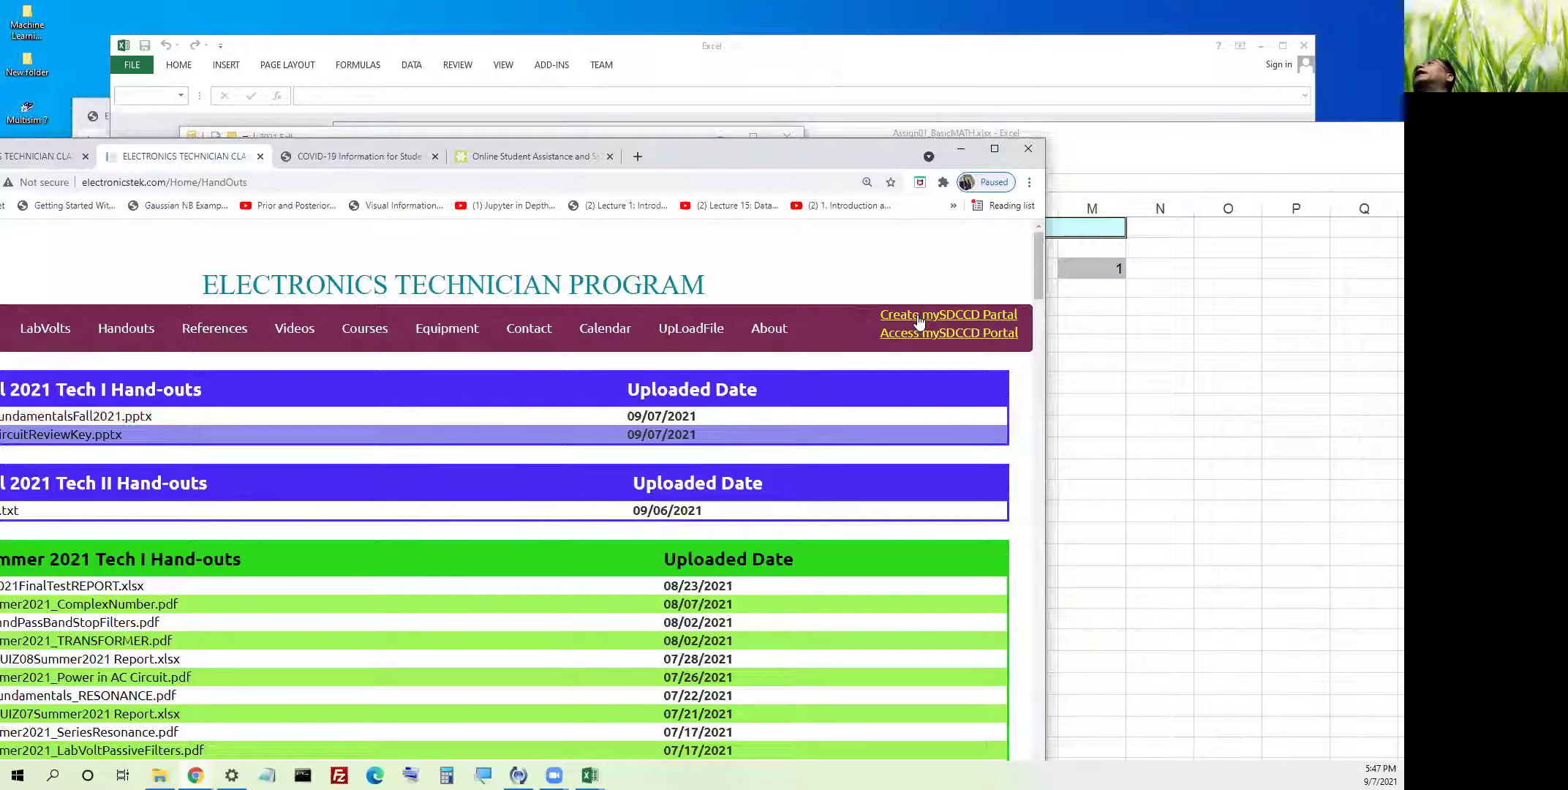
# - Open the mySDCCD account creation page from the program website and examine its Step 1 user ID form
pyautogui.click(918, 316)
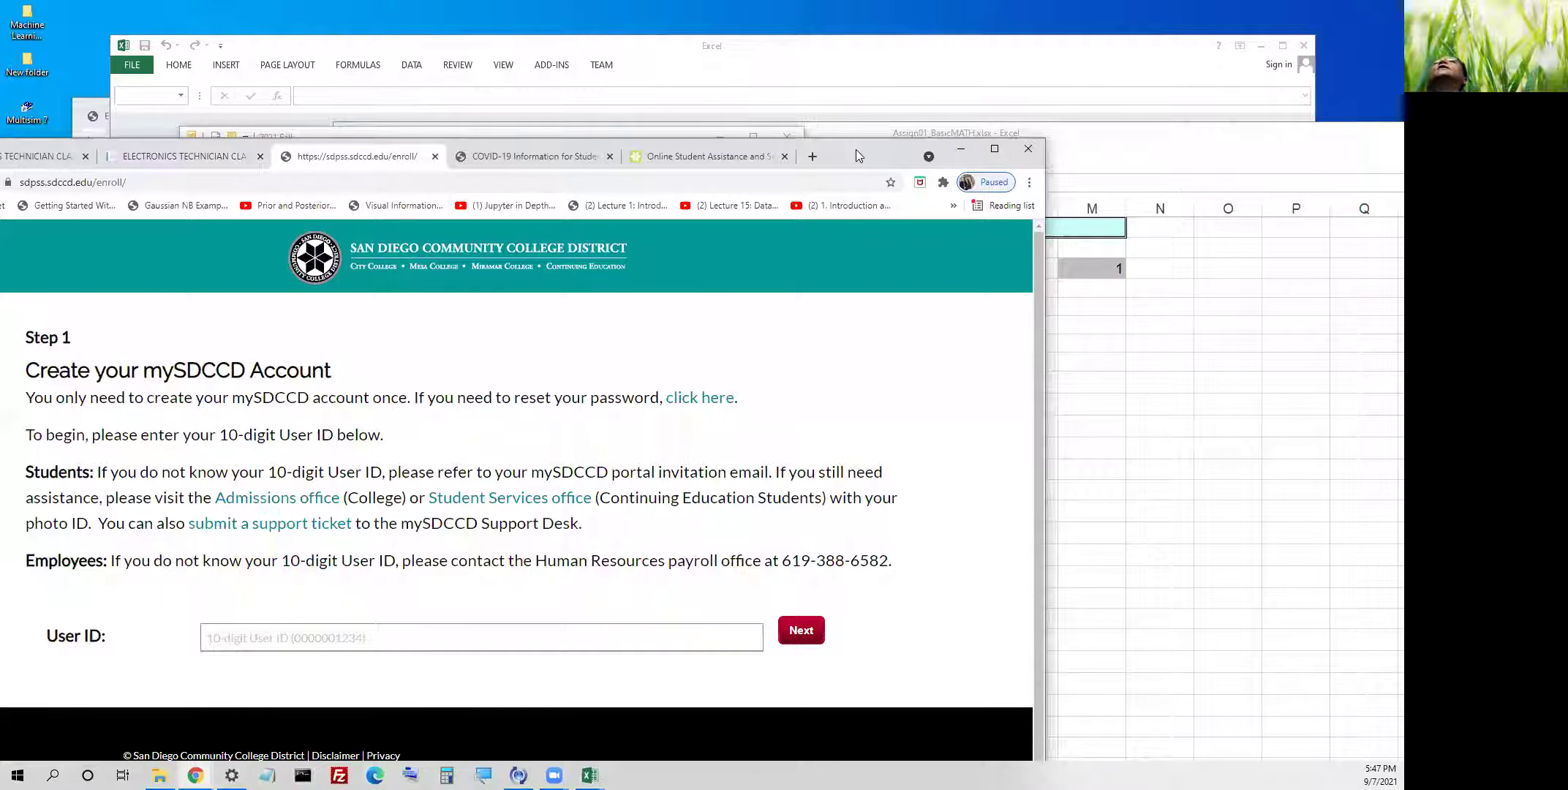
pyautogui.moveTo(857, 149); pyautogui.dragTo(1133, 68)
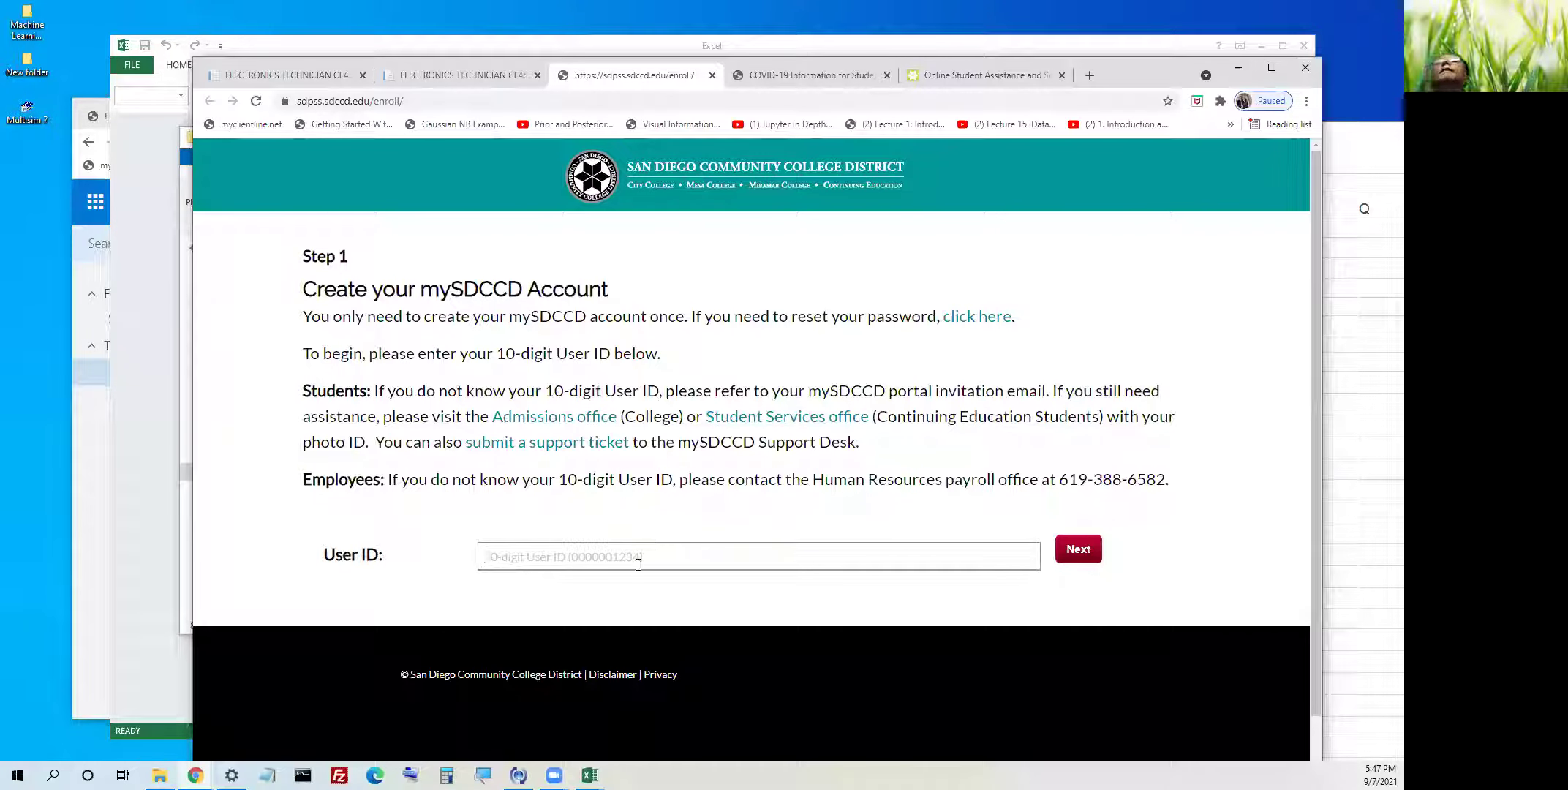
pyautogui.scroll(-1, 943, 512)
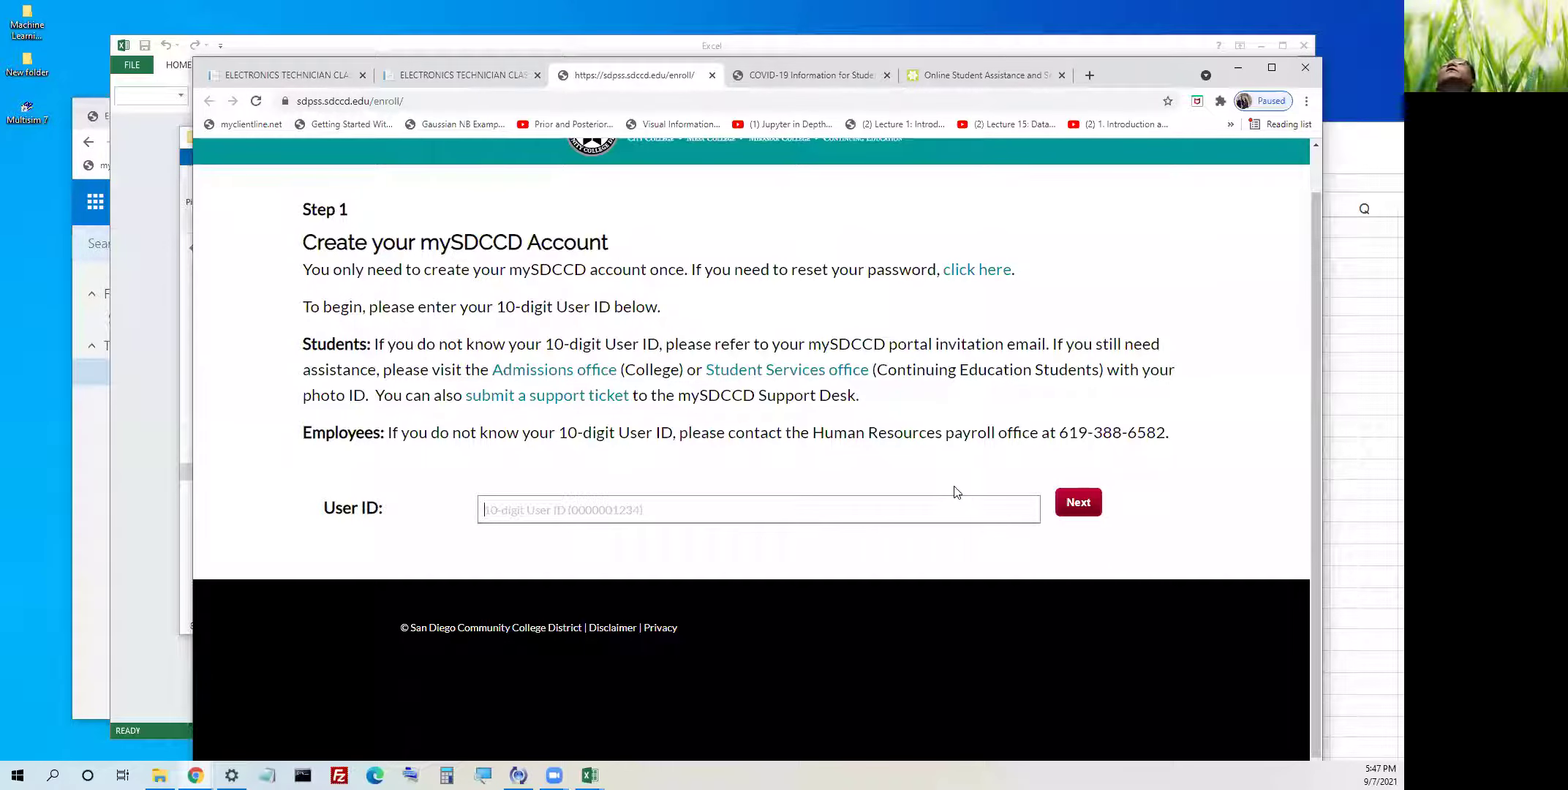
pyautogui.scroll(1, 956, 486)
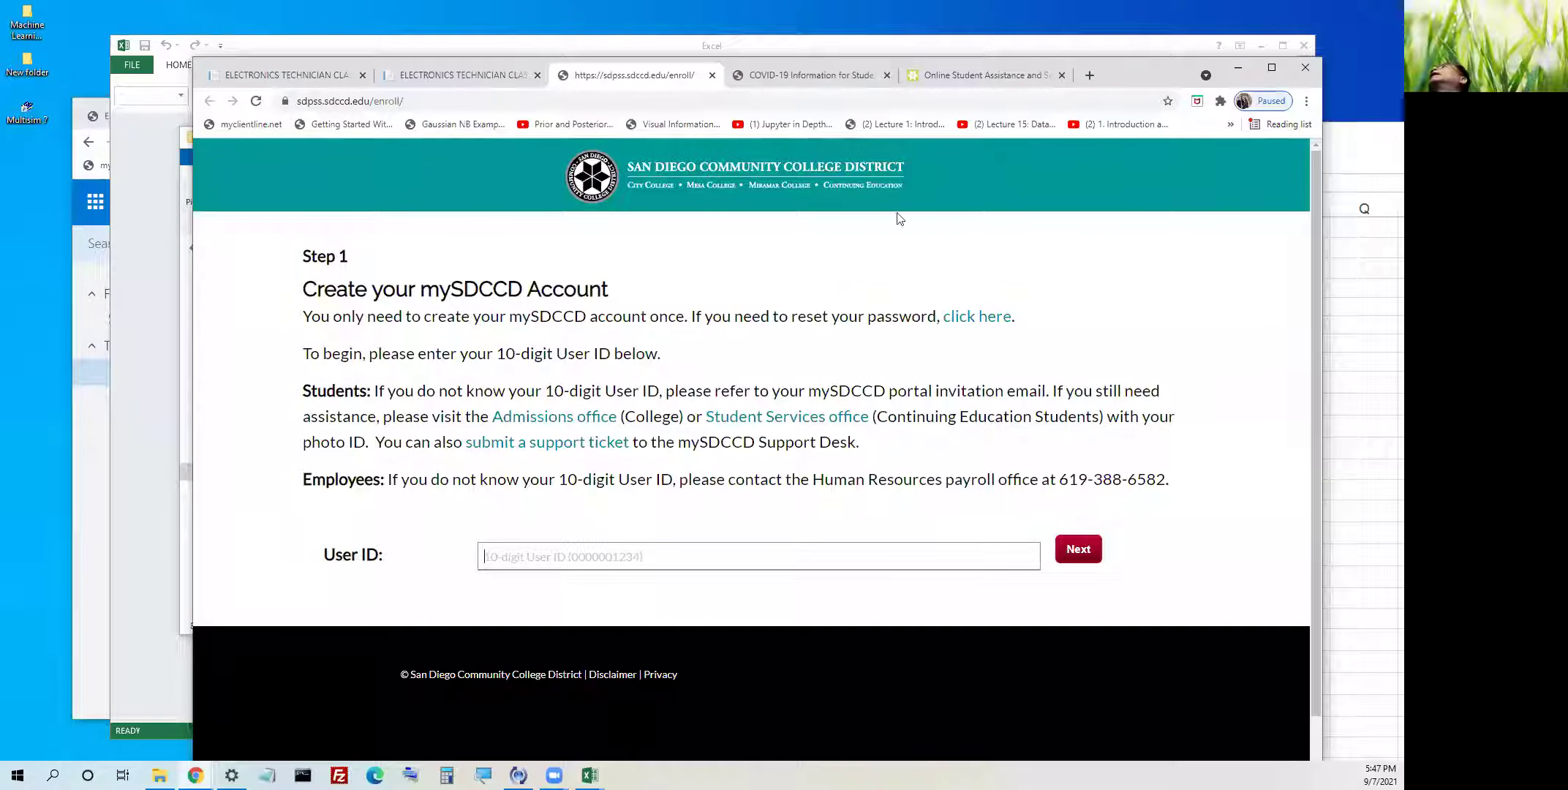
# - Open the mySDCCD portal login page from the handouts page and return to the program website
pyautogui.click(480, 73)
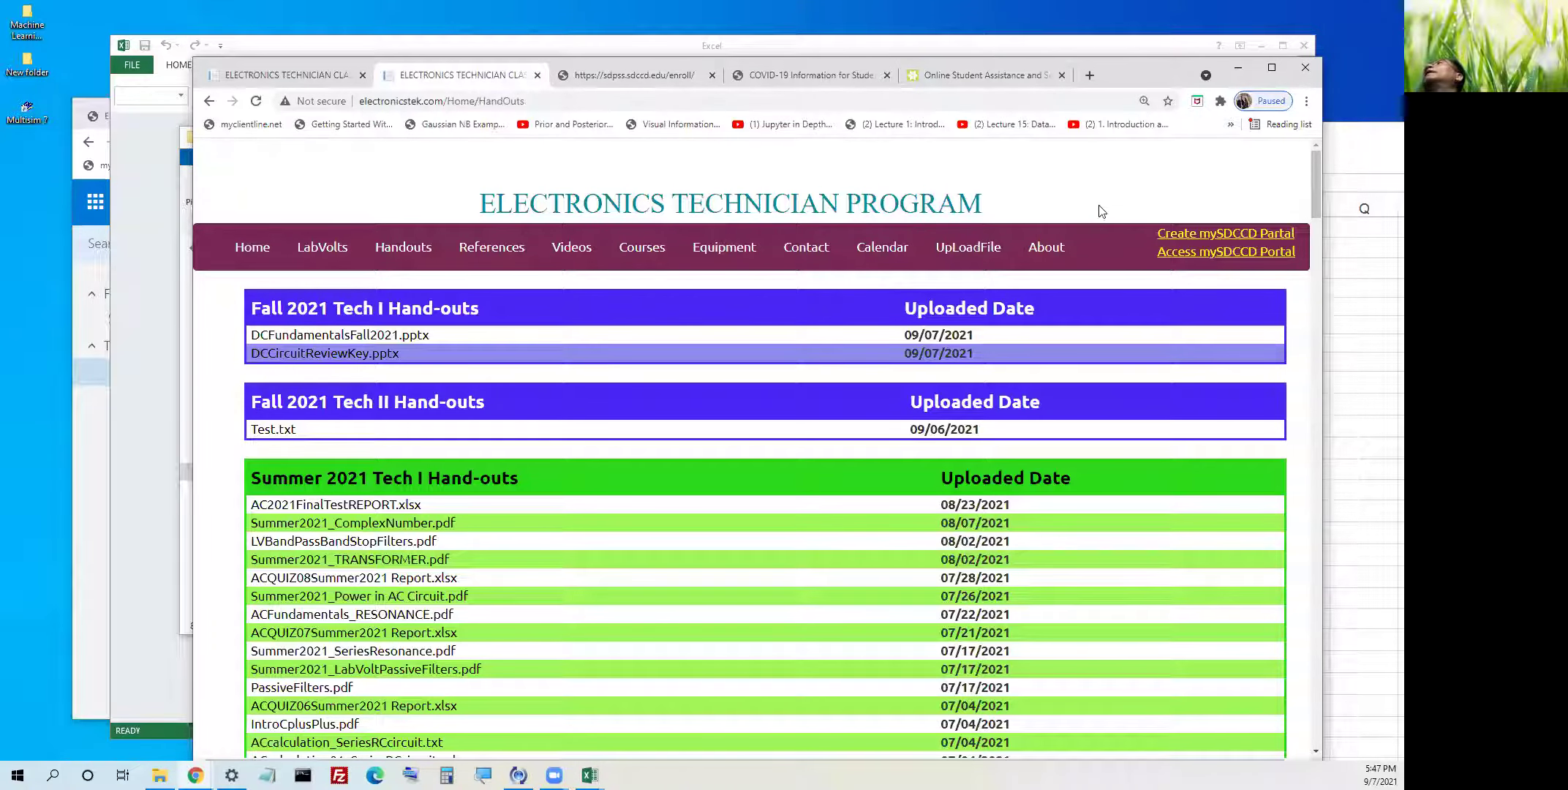
pyautogui.click(1179, 253)
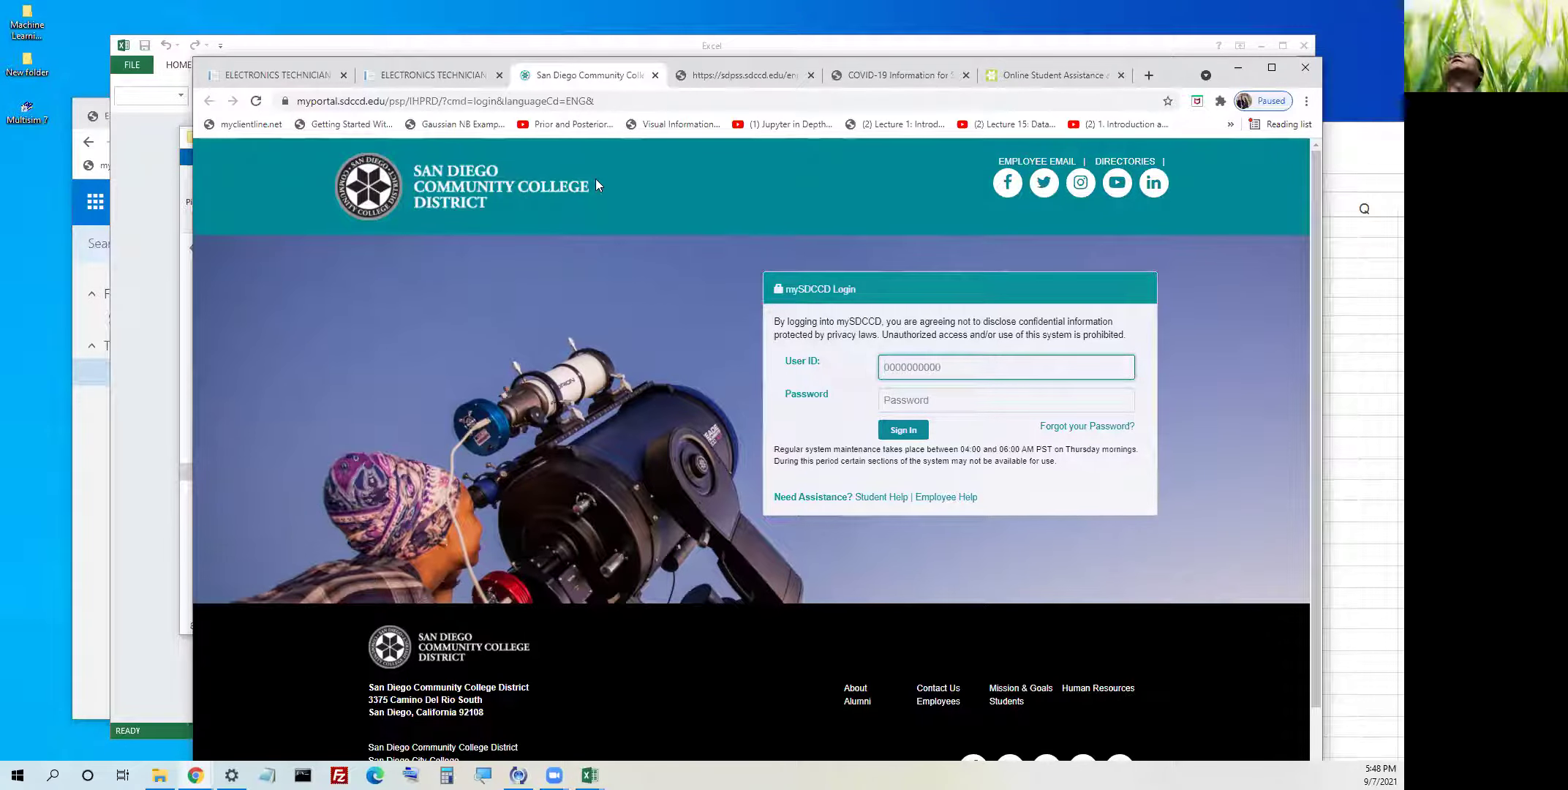
pyautogui.click(427, 76)
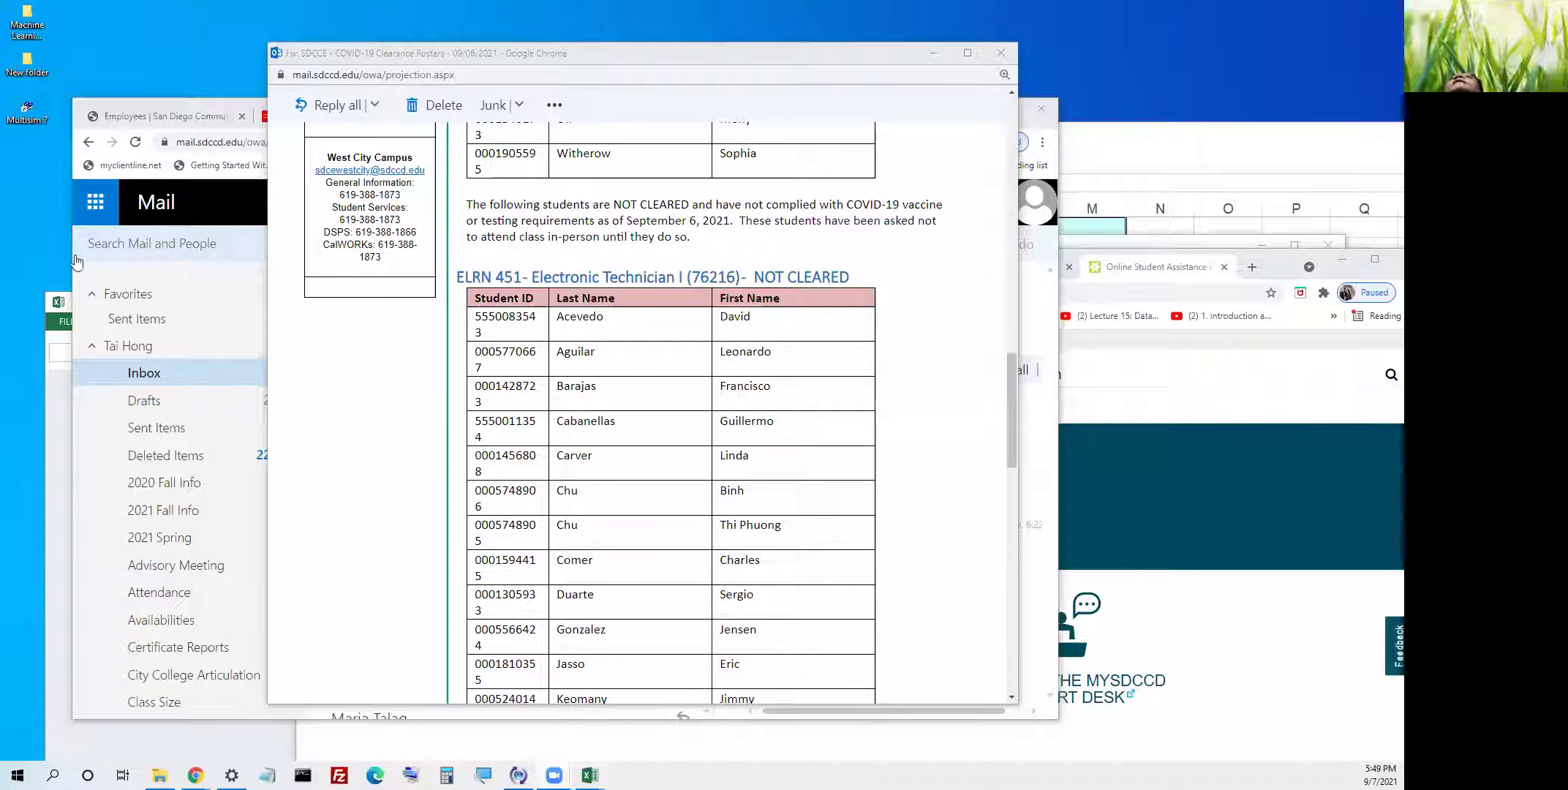
# - Review the COVID-19 Clearance Rosters email and highlight the ELRN 451 Electronic Technician I NOT CLEARED heading
pyautogui.scroll(-3, 1008, 413)
pyautogui.scroll(-15, 1002, 416)
pyautogui.scroll(8, 994, 410)
pyautogui.scroll(10, 990, 404)
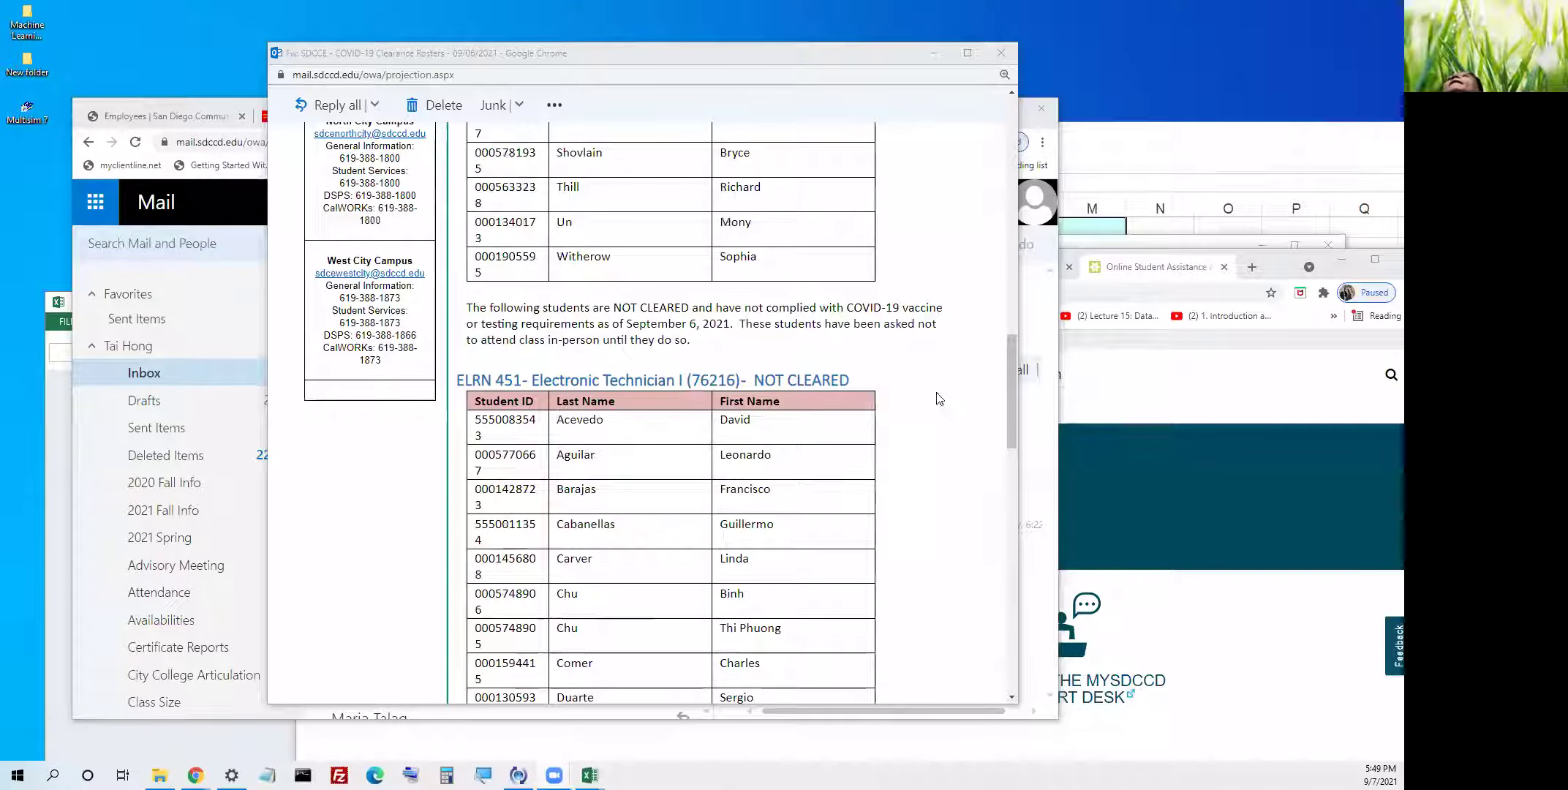
pyautogui.scroll(-1, 939, 397)
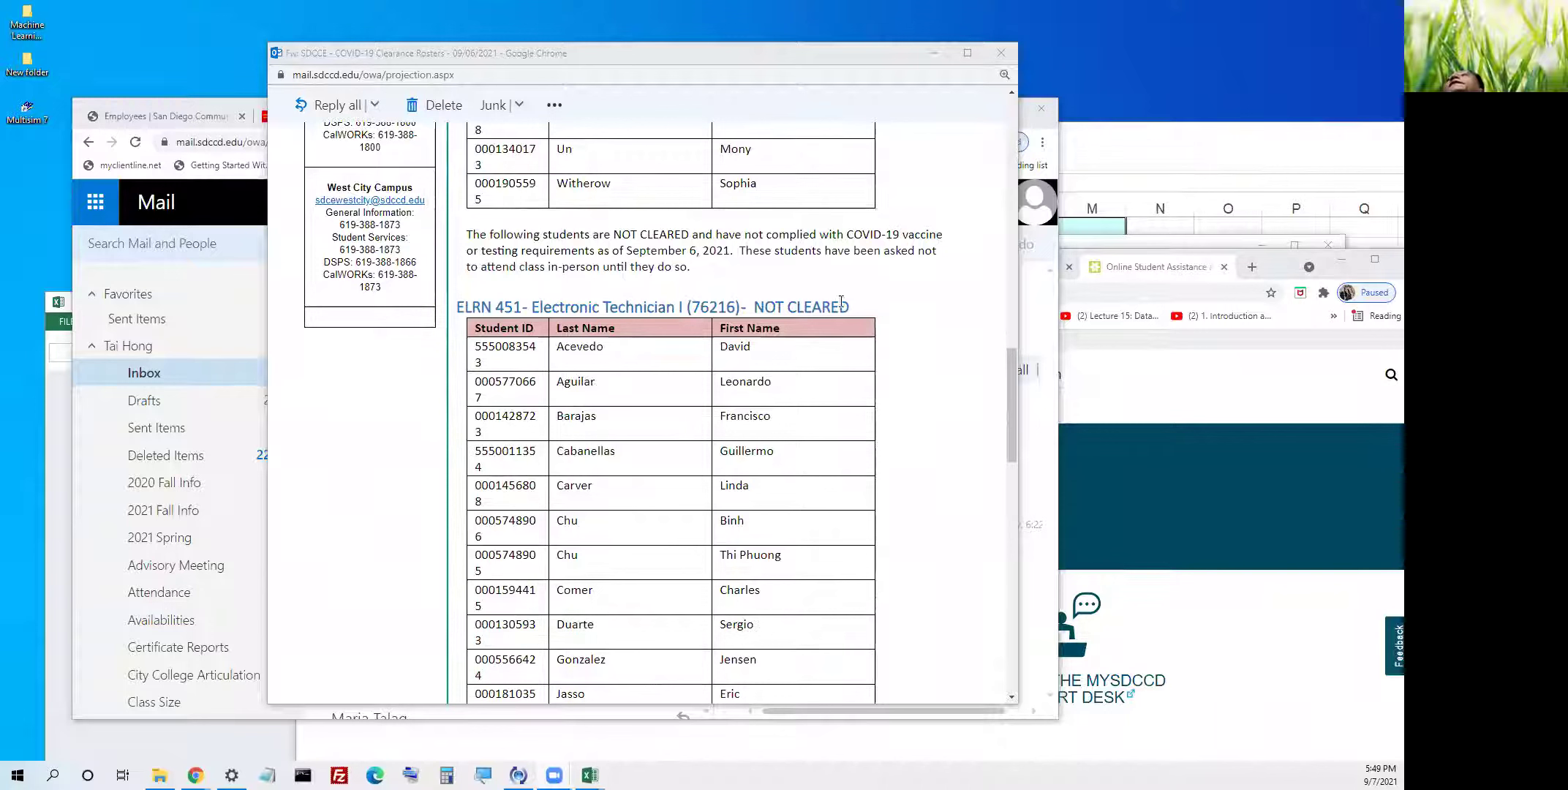
pyautogui.moveTo(850, 308); pyautogui.dragTo(461, 301)
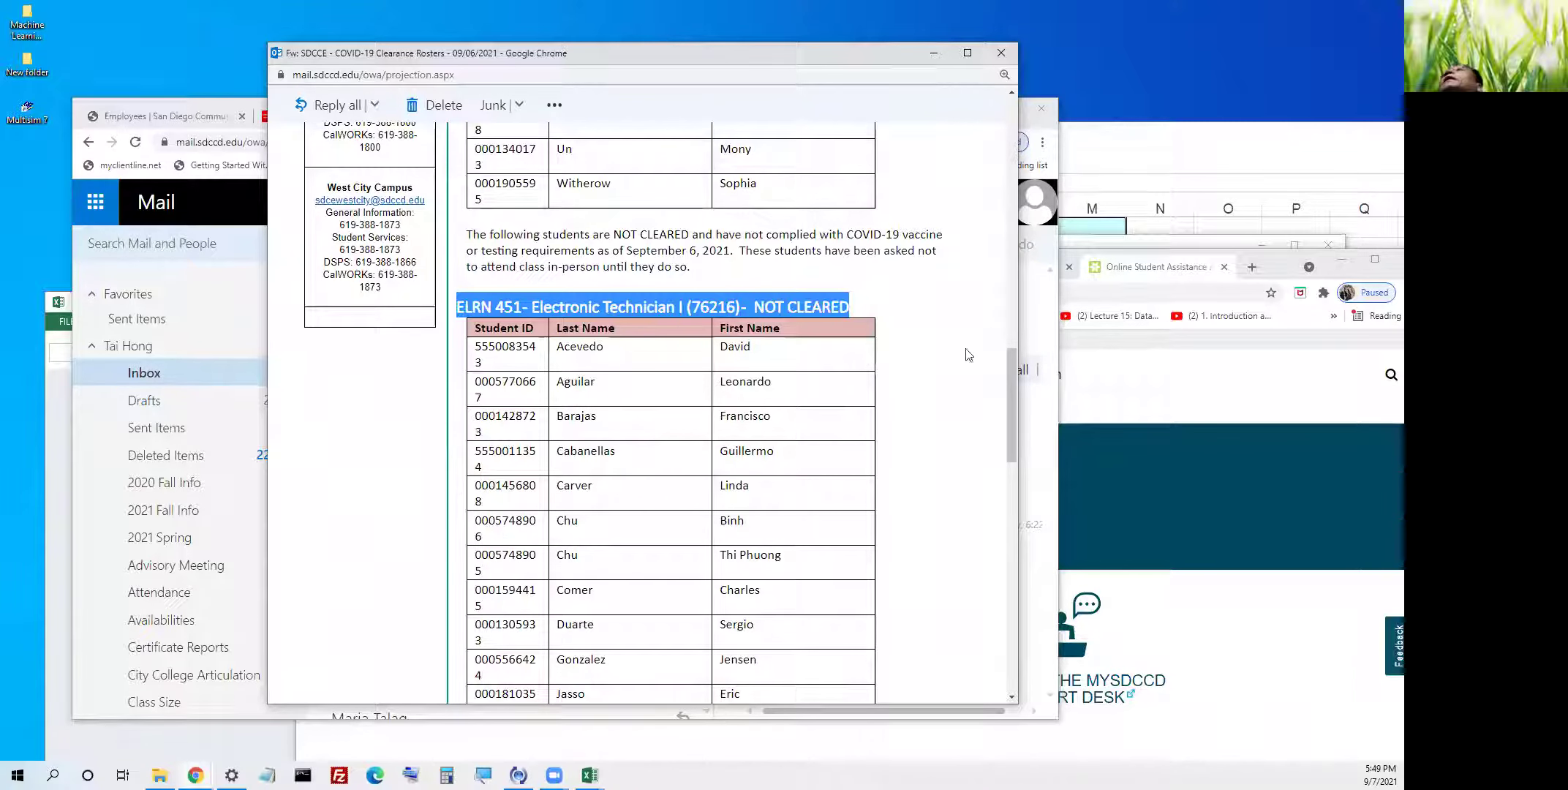
pyautogui.click(944, 370)
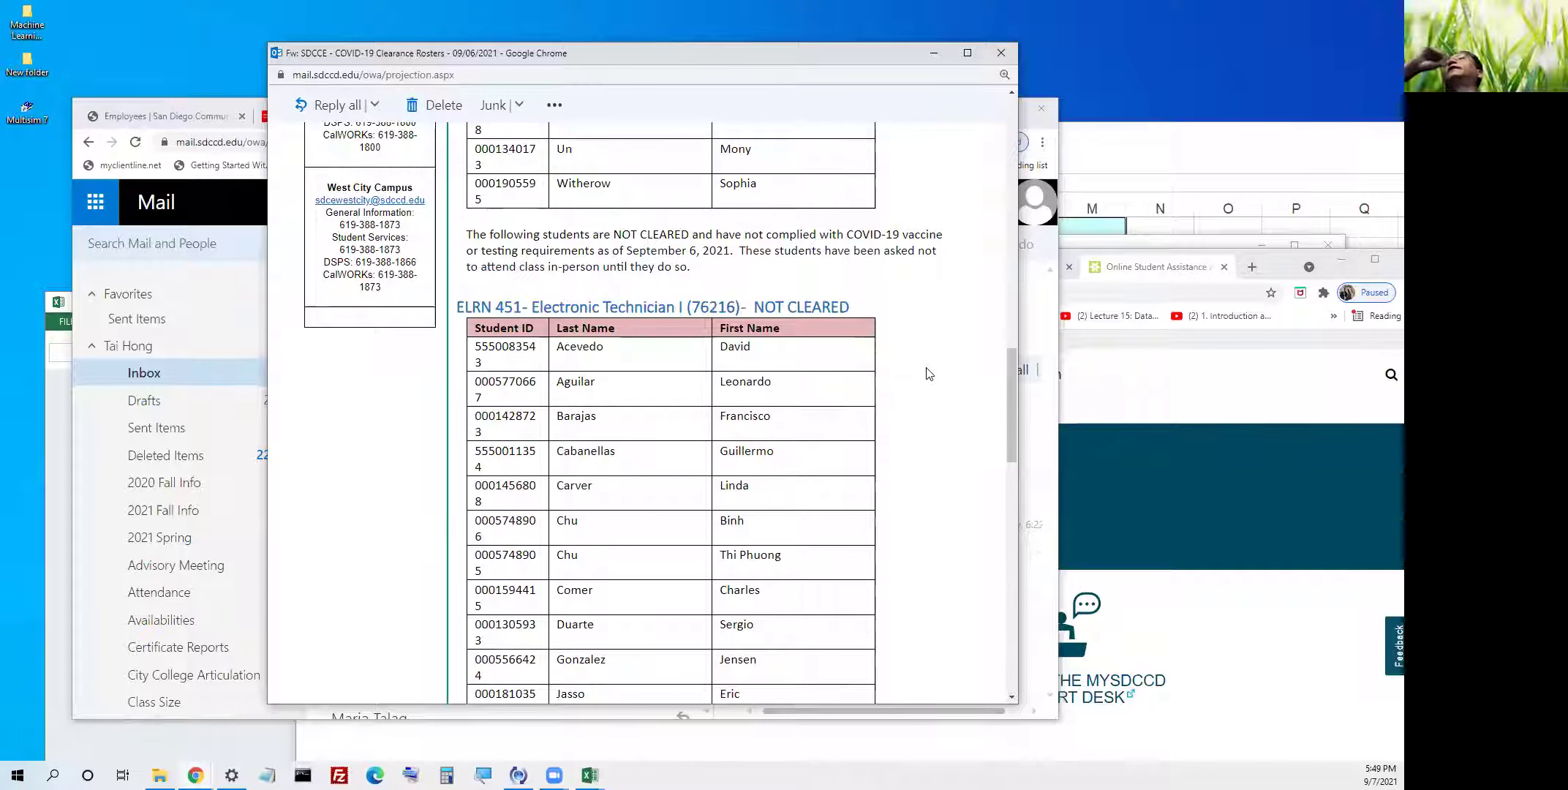
# - Zoom the roster email out to 80% and examine the full list of not-cleared Electronic Technician I students
pyautogui.scroll(-1, 931, 357)
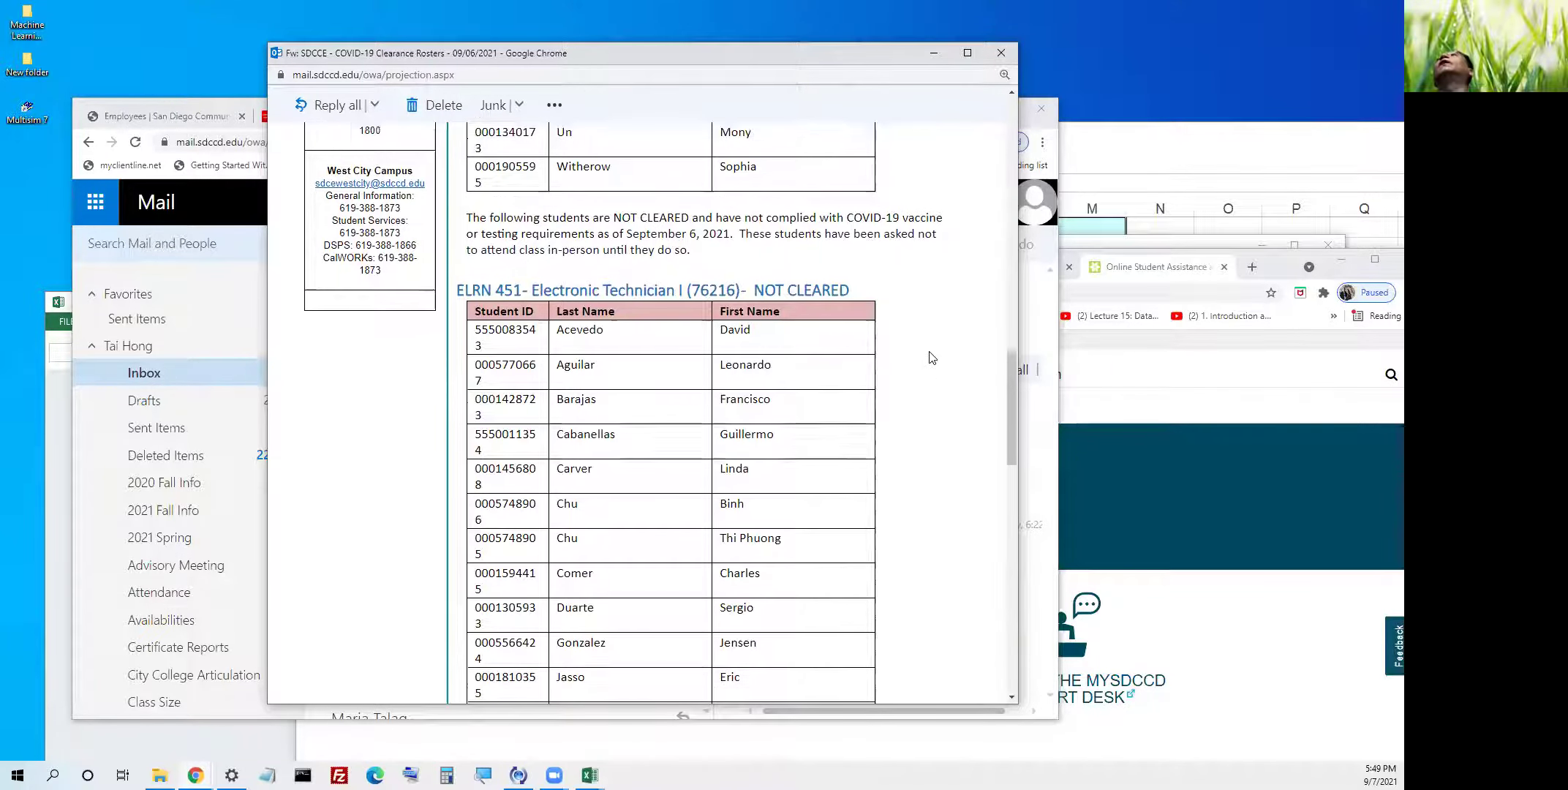
pyautogui.scroll(-1, 931, 357)
pyautogui.scroll(-1, 932, 358)
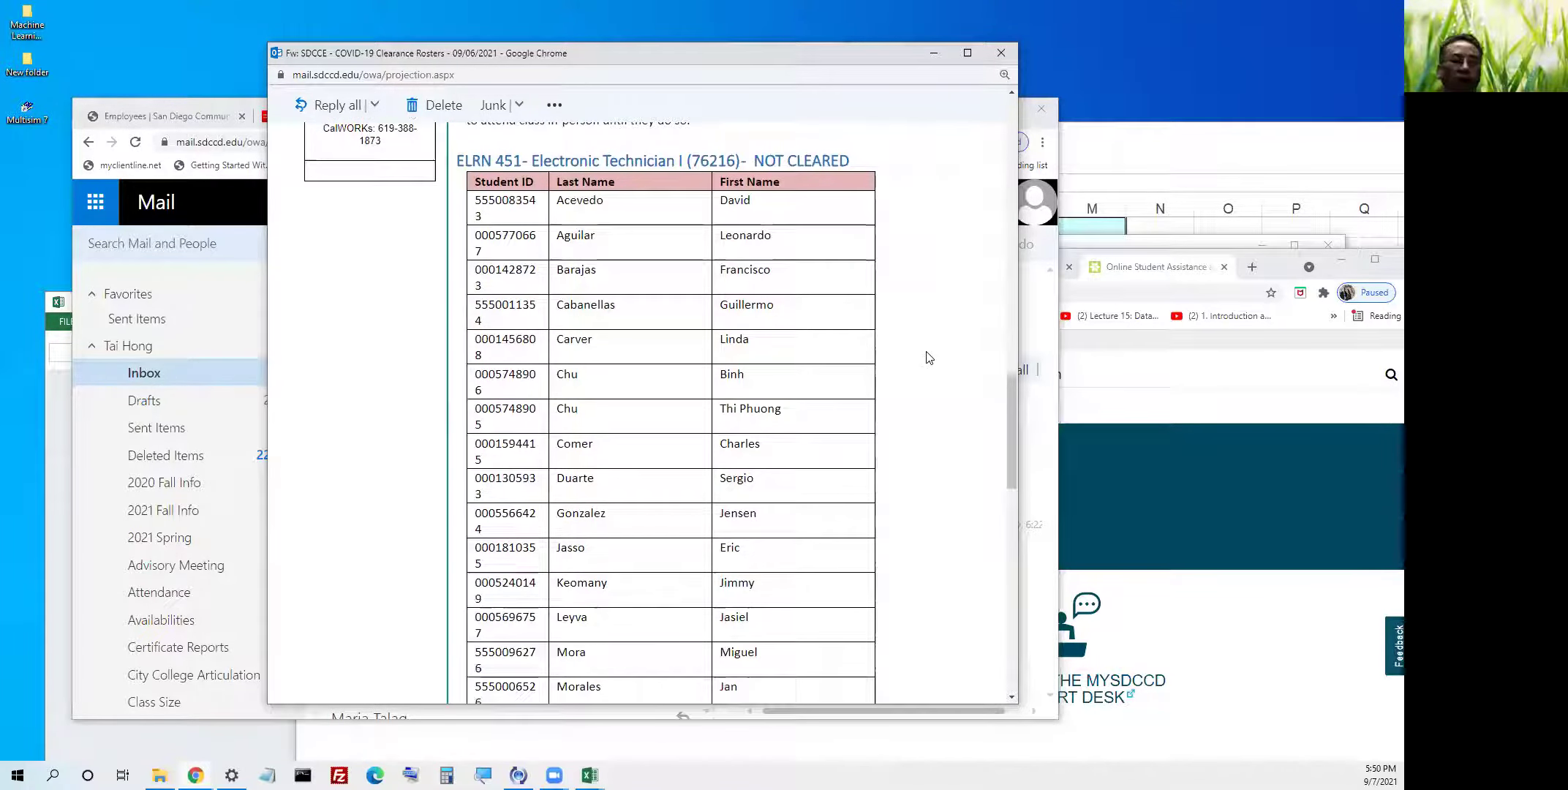
pyautogui.scroll(-2, 928, 358)
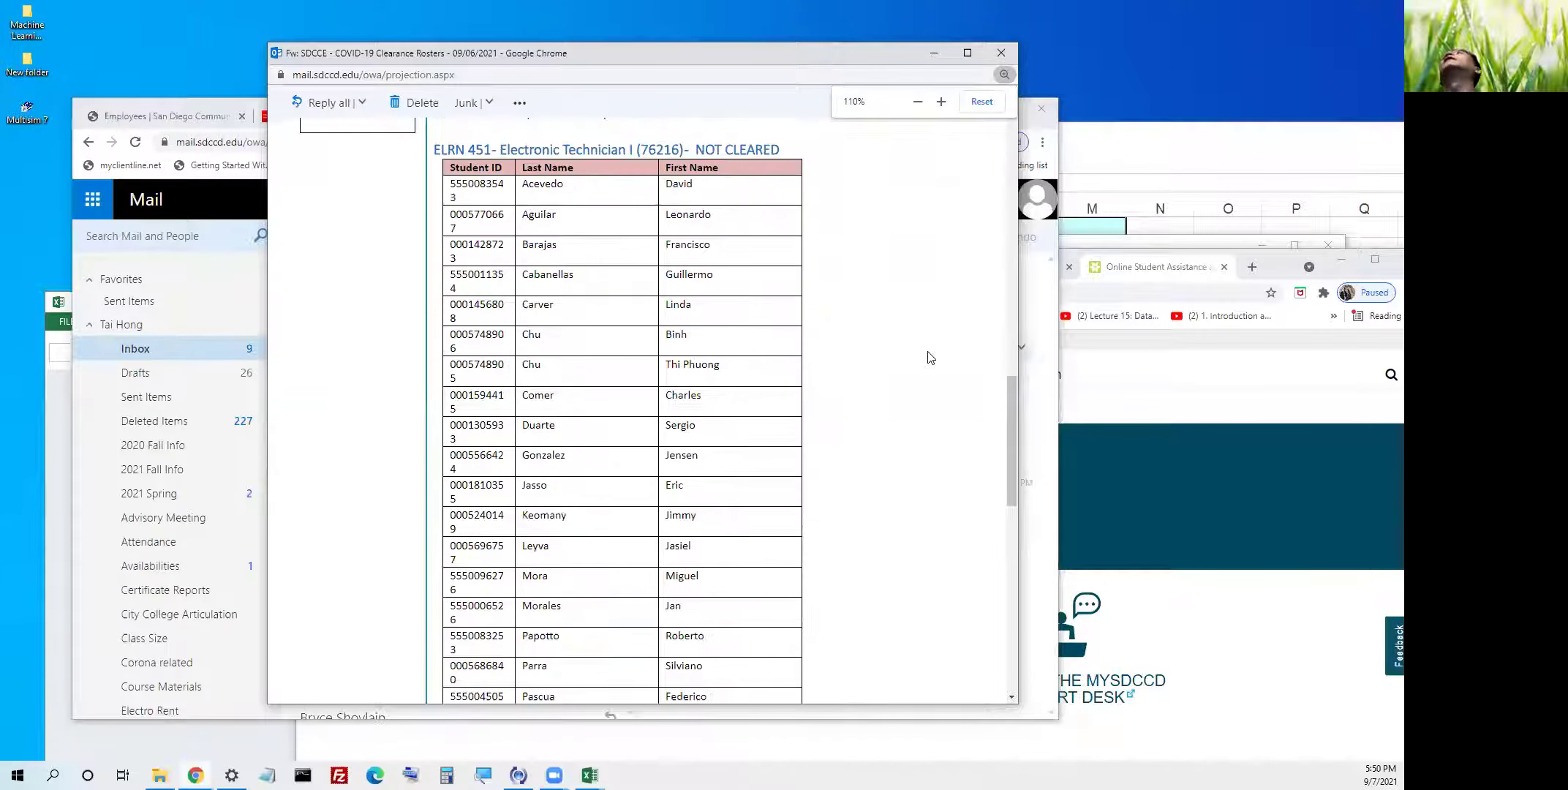
pyautogui.scroll(2, 928, 357)
pyautogui.scroll(-1, 928, 362)
pyautogui.scroll(-2, 929, 363)
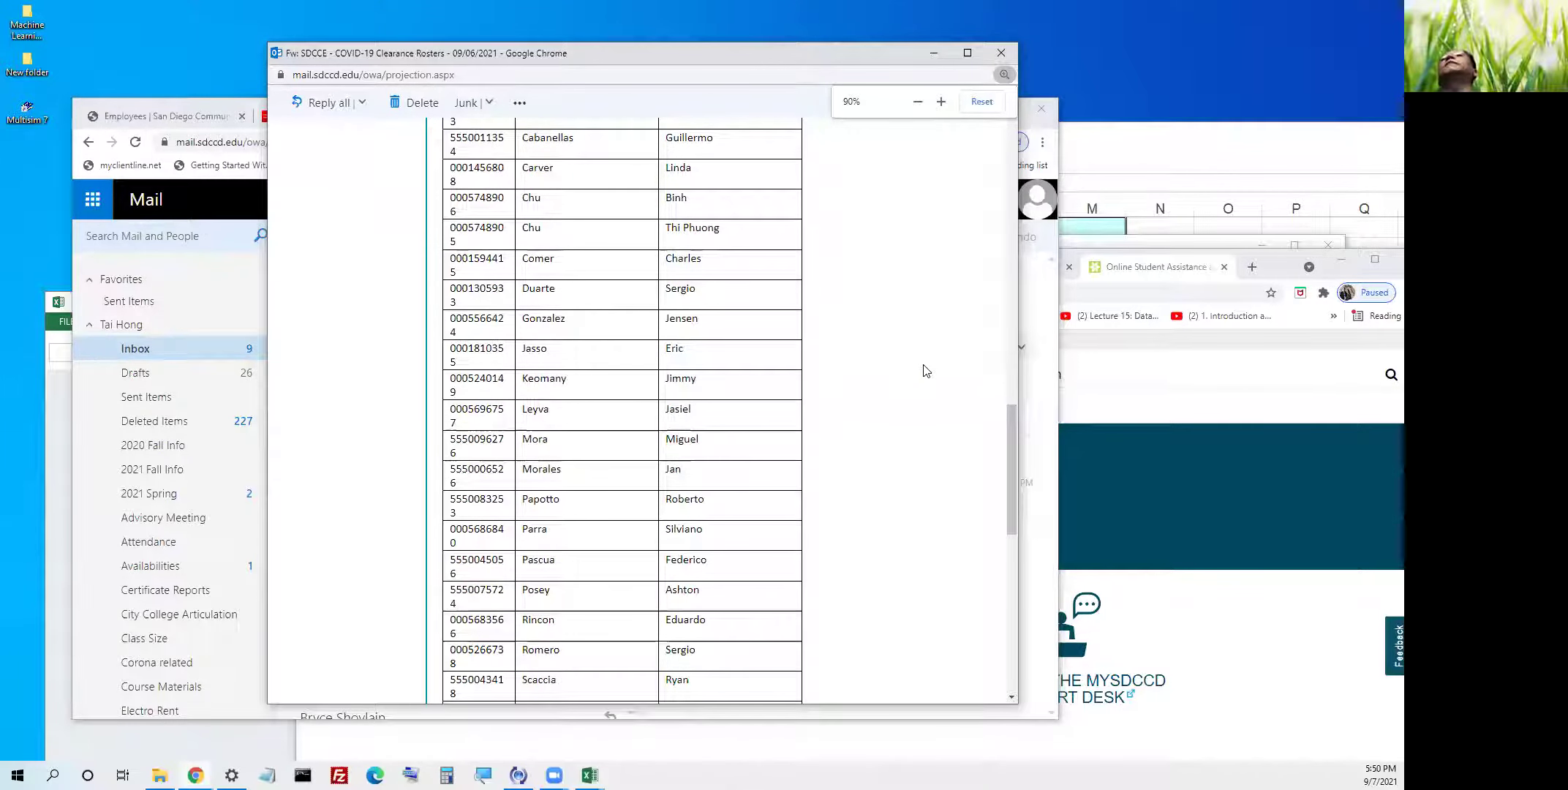
pyautogui.scroll(-1, 914, 376)
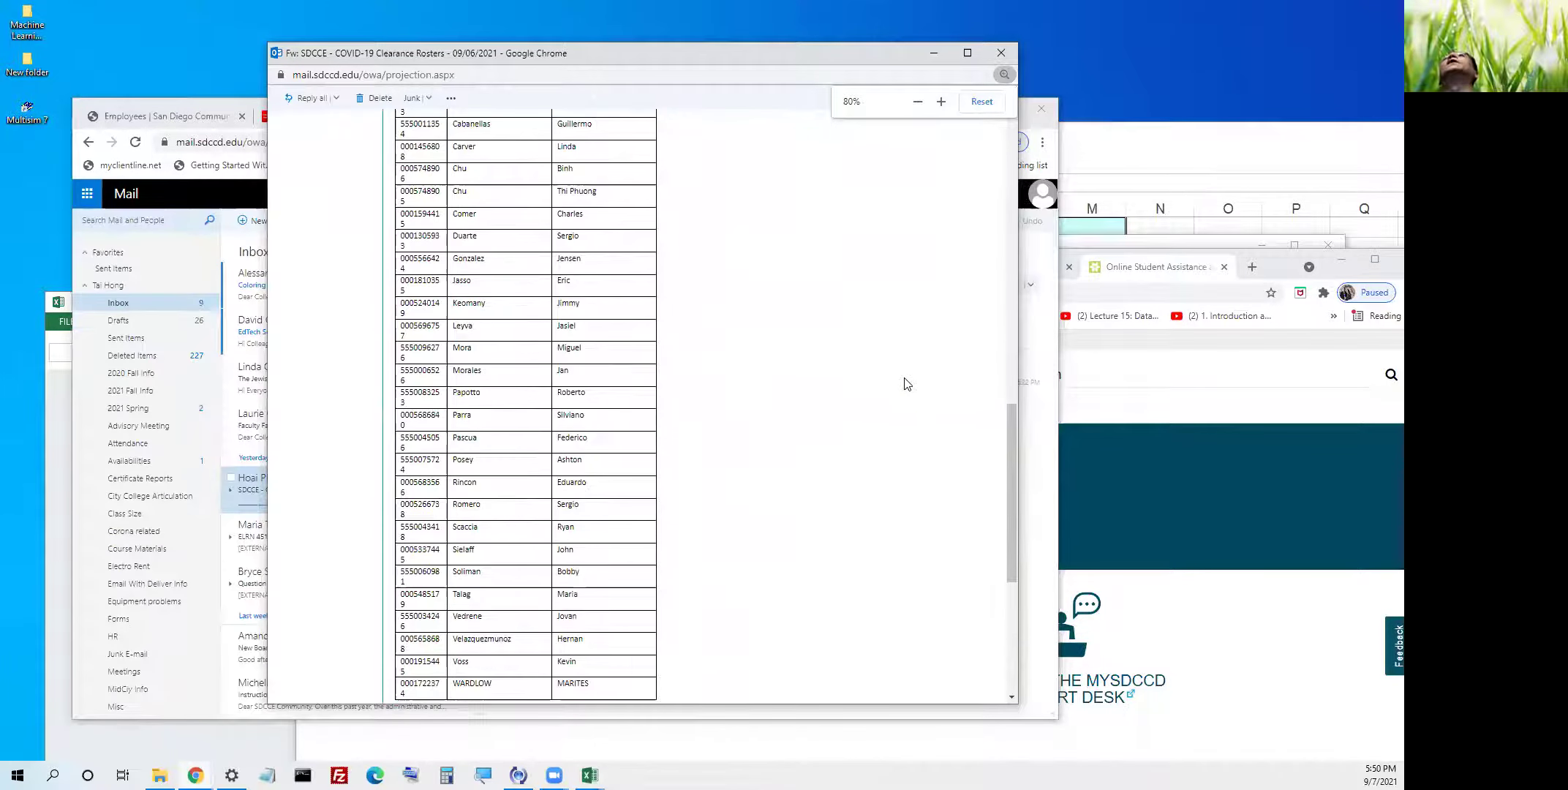
pyautogui.scroll(-2, 904, 384)
pyautogui.scroll(1, 896, 386)
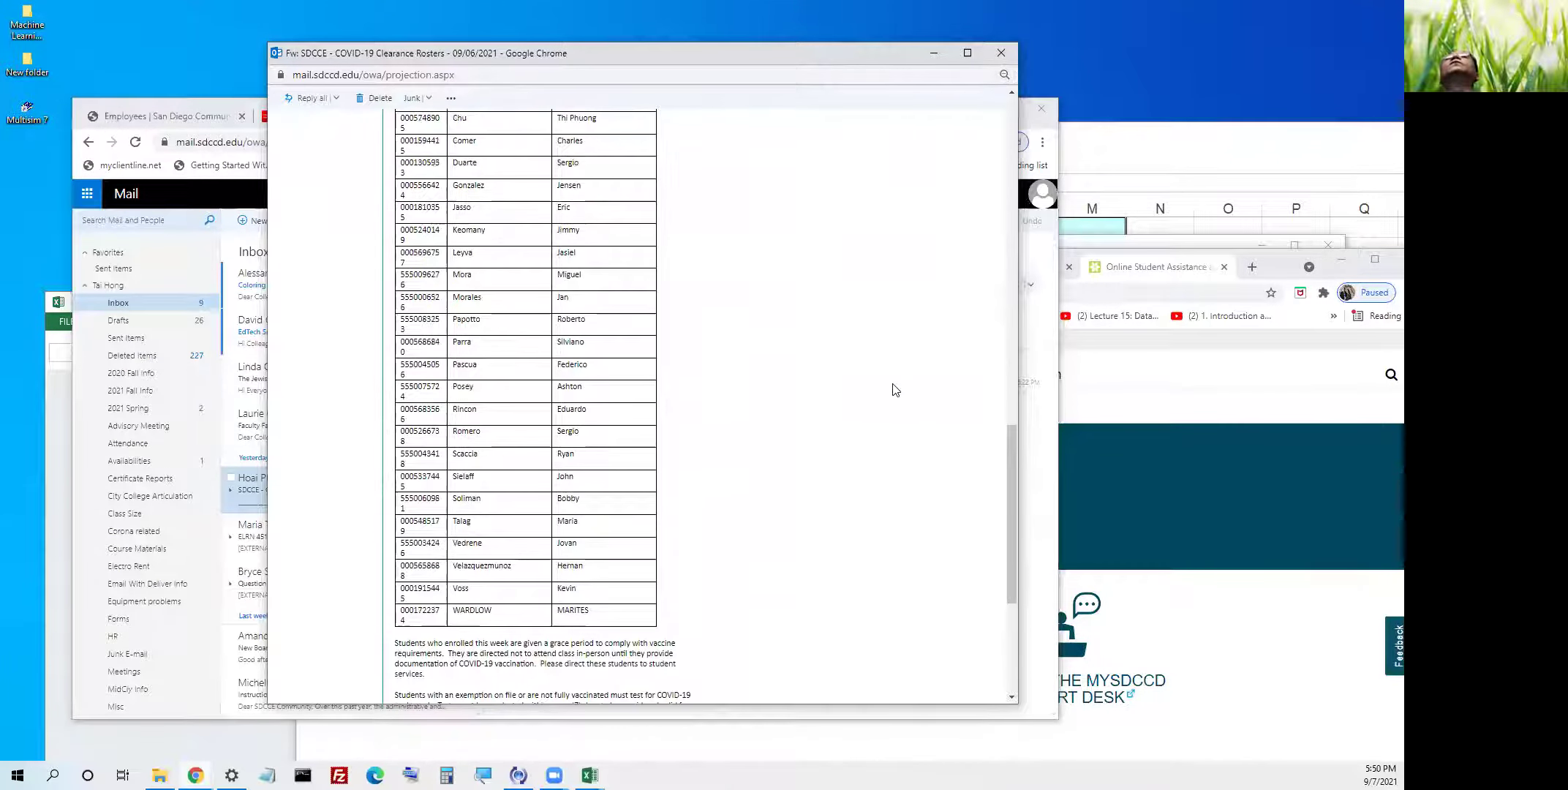
pyautogui.scroll(1, 893, 391)
pyautogui.scroll(2, 893, 391)
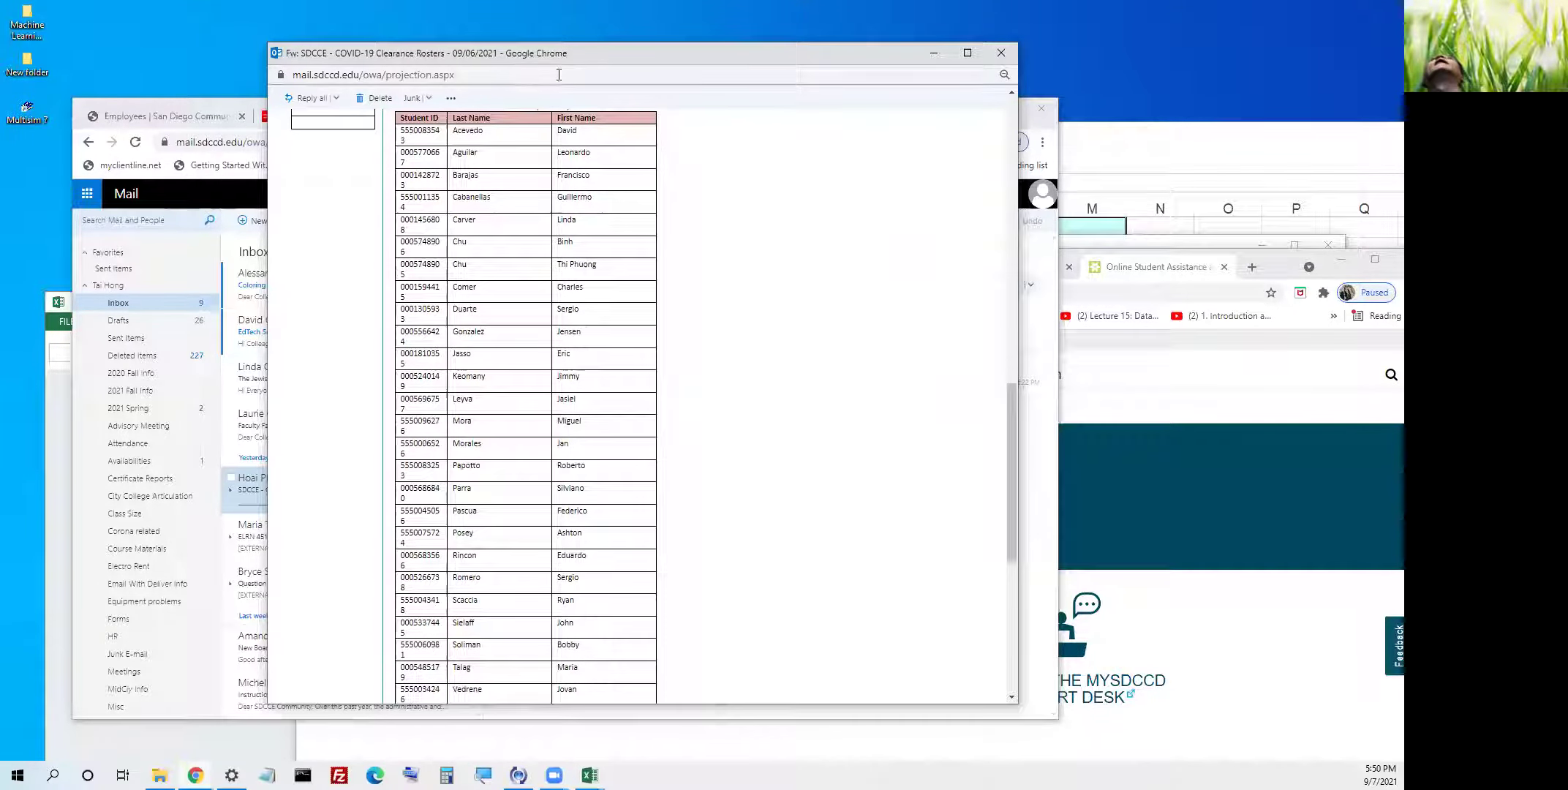
# - Reposition the roster email window and make it taller and narrower to fit the whole not-cleared student table
pyautogui.moveTo(564, 59); pyautogui.dragTo(468, 32)
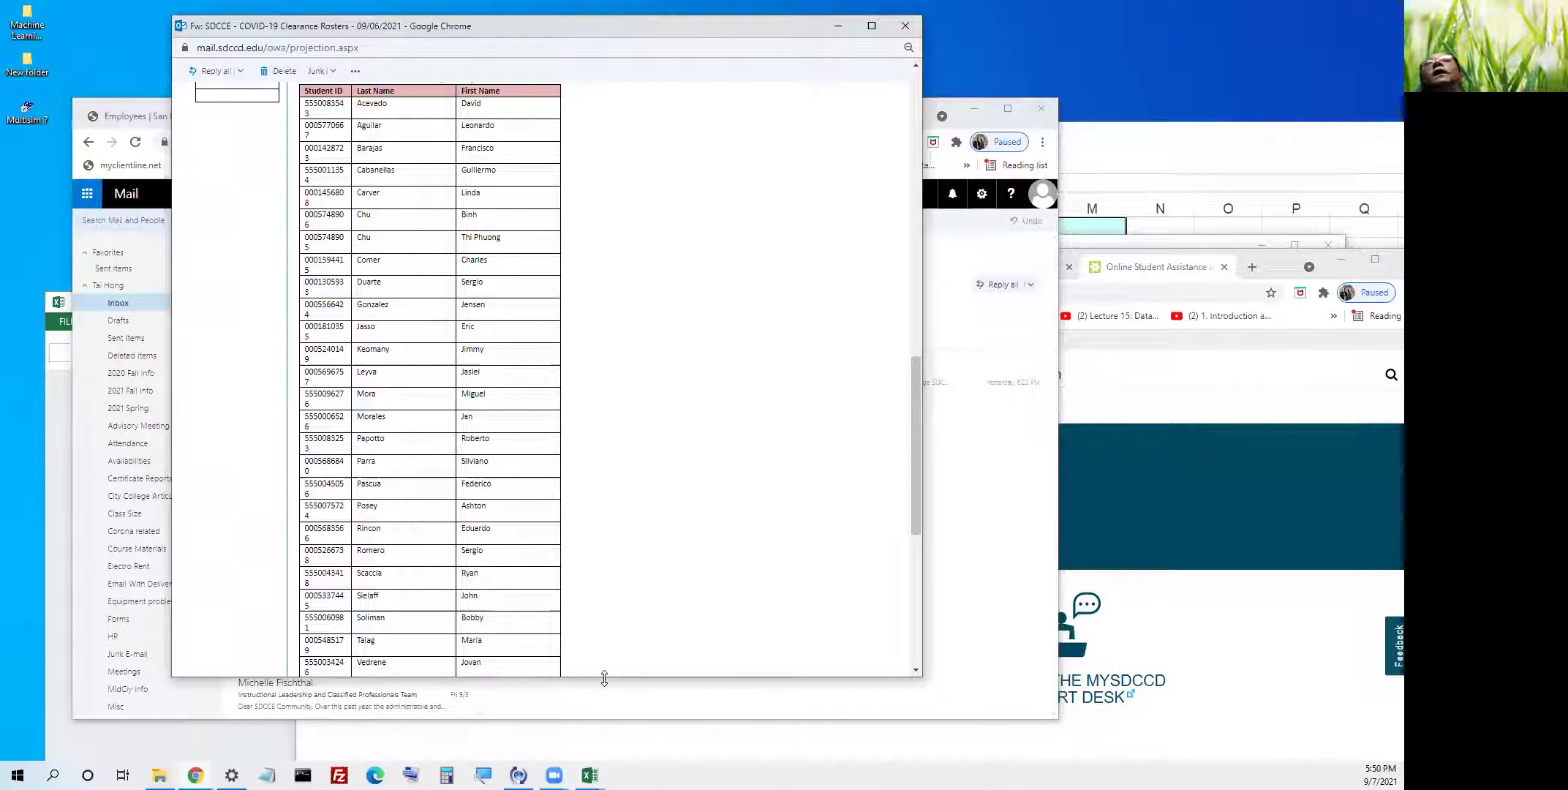
pyautogui.moveTo(604, 678); pyautogui.dragTo(618, 751)
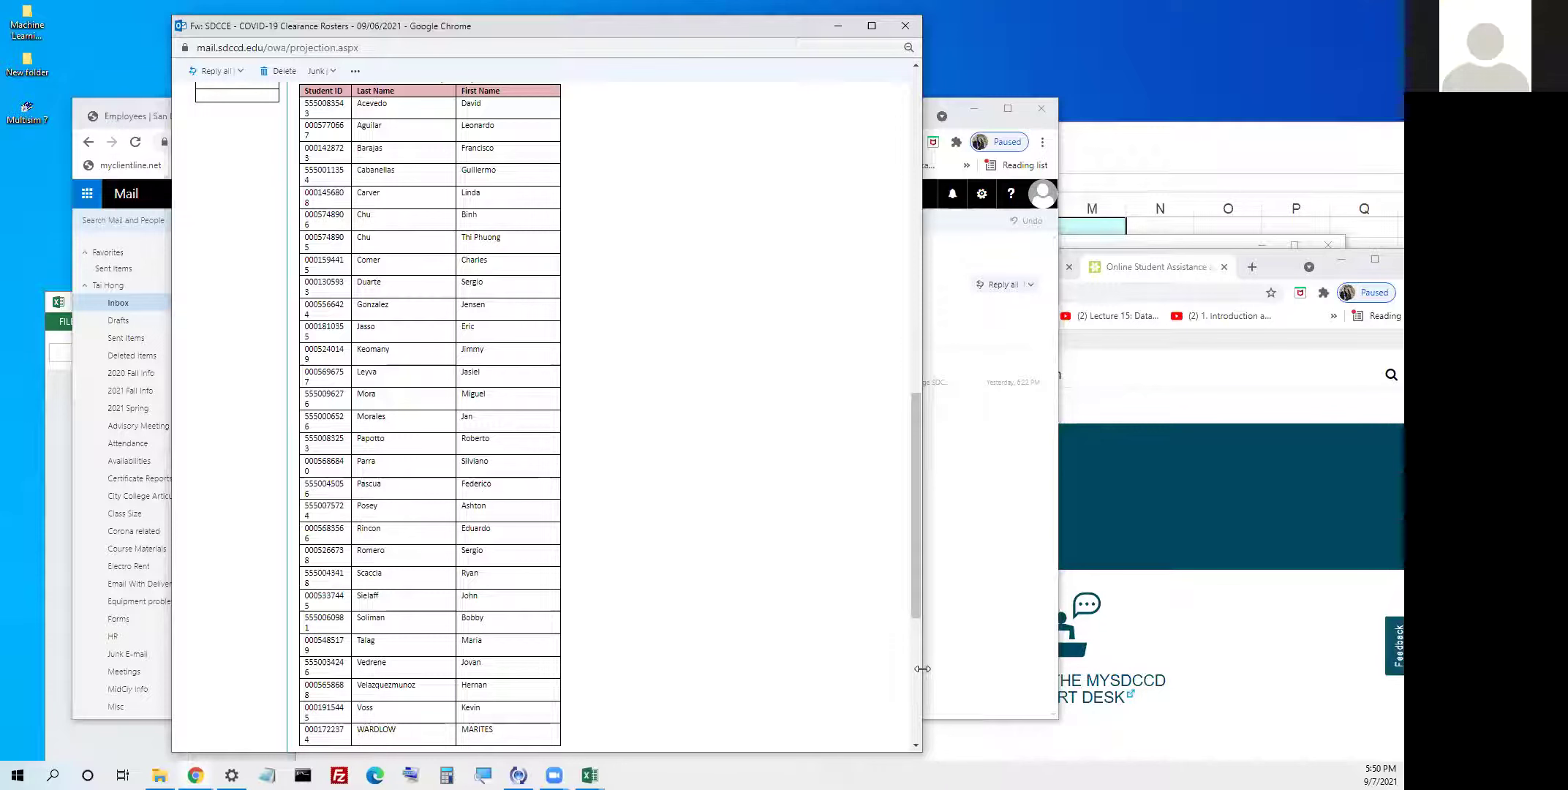
pyautogui.moveTo(922, 669); pyautogui.dragTo(604, 708)
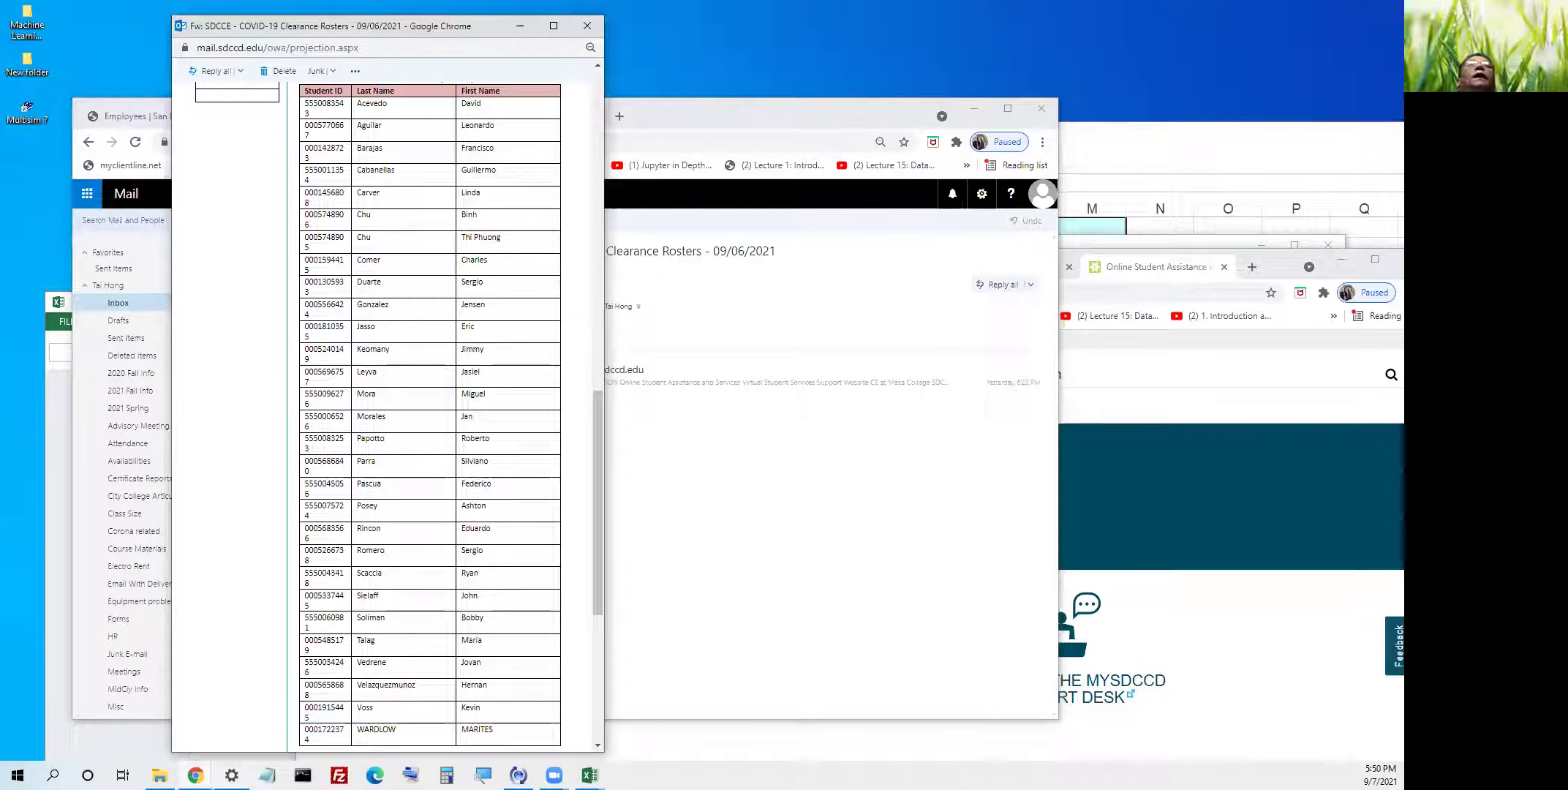
# - Open a new browser window and arrange the COVID-19 Clearance Rosters email side by side with it
pyautogui.moveTo(196, 775)
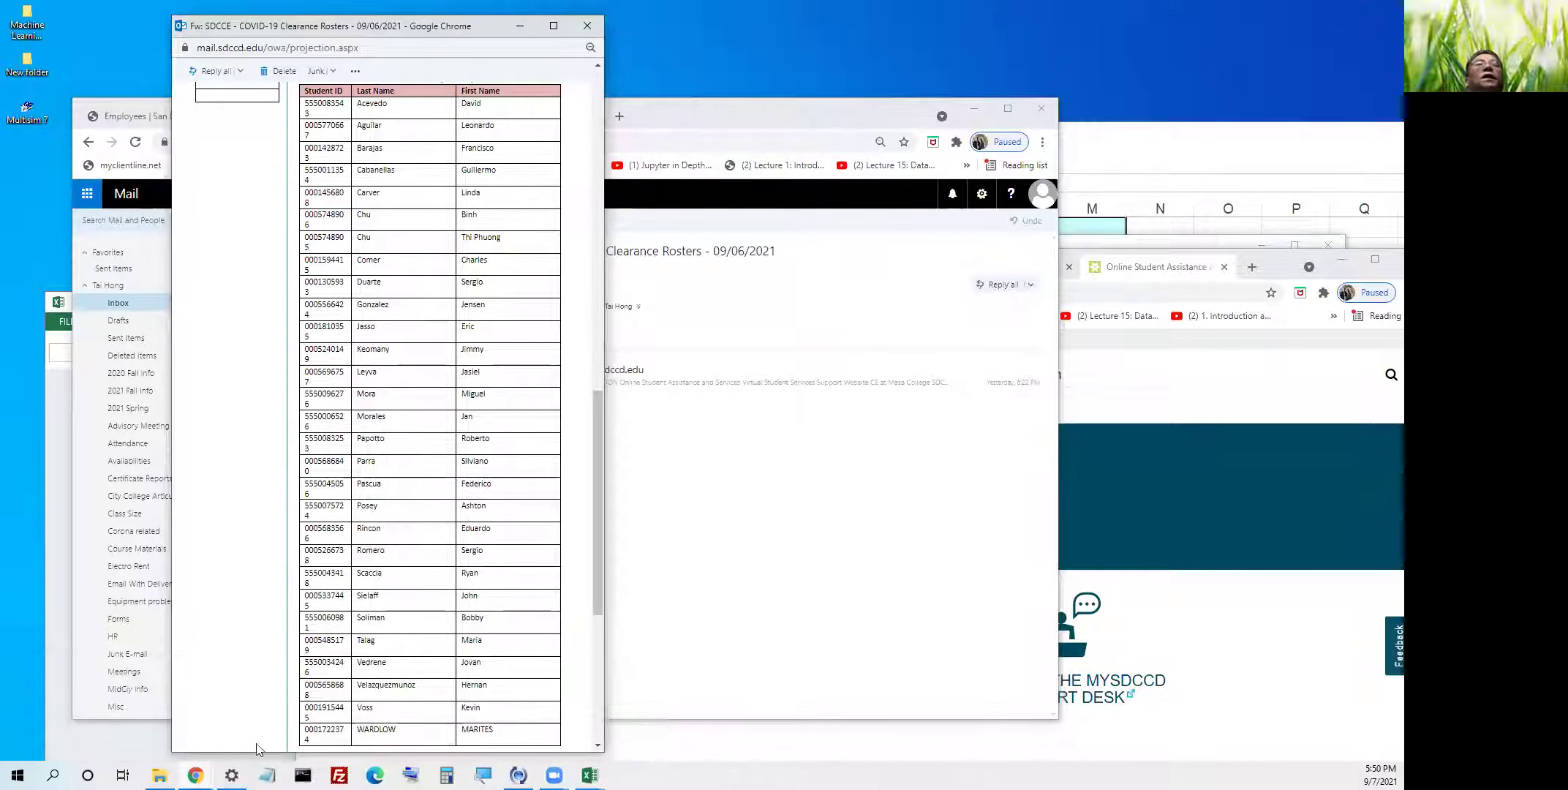
pyautogui.click(195, 775)
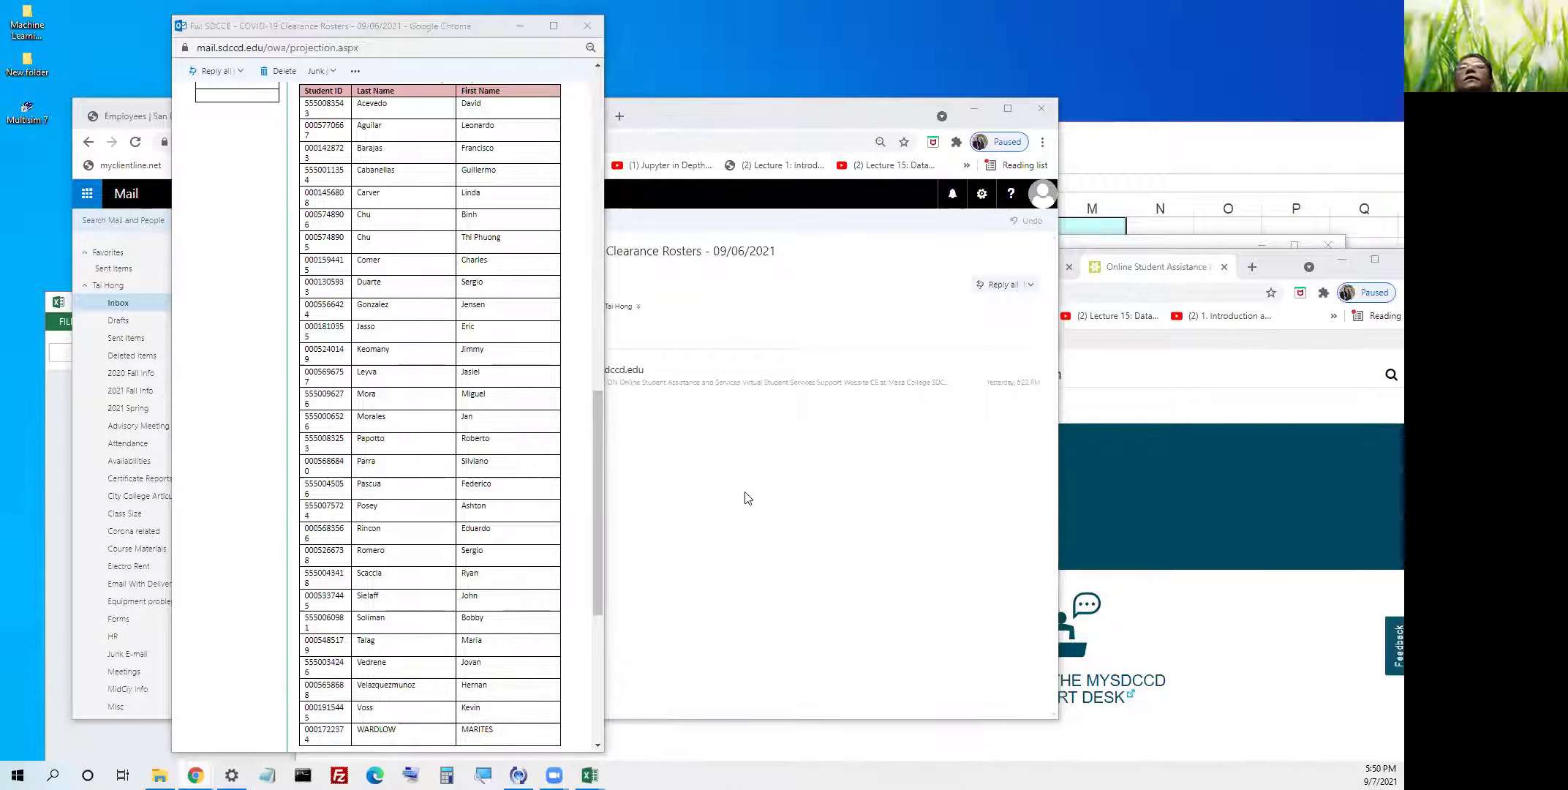
pyautogui.moveTo(195, 775)
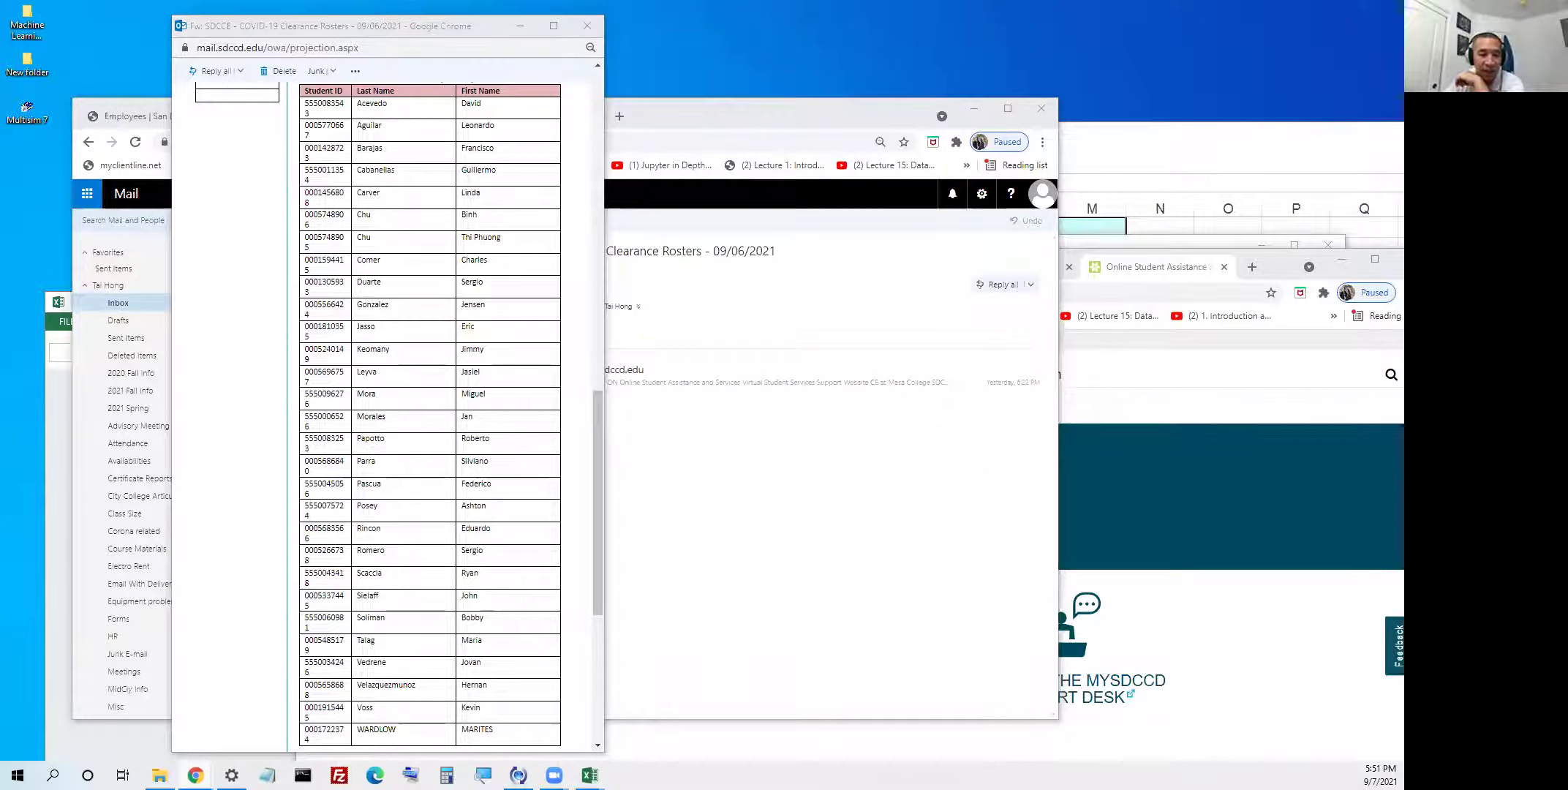
pyautogui.hotkey('ctrl', 'n')
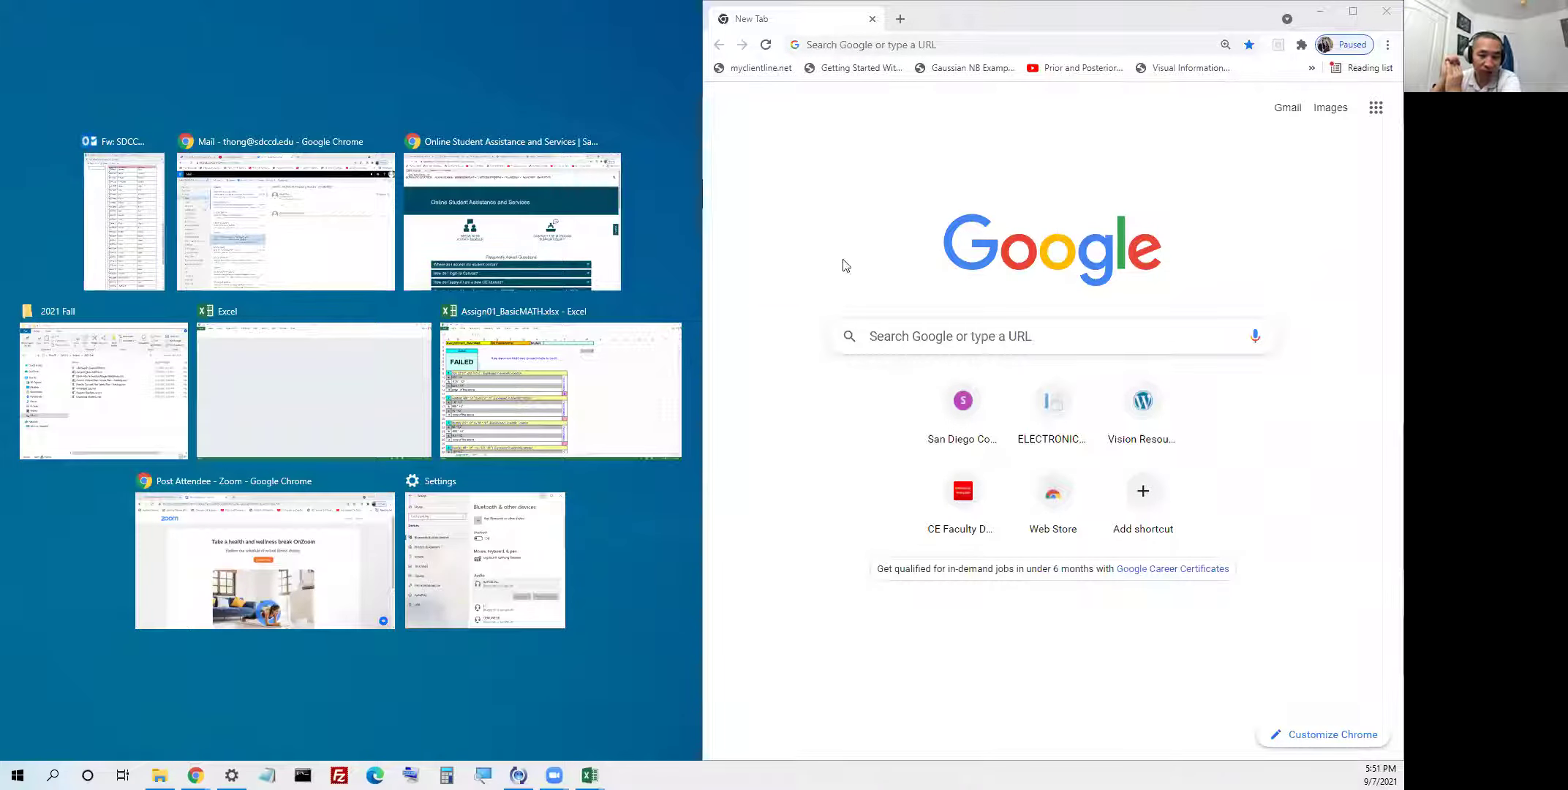
pyautogui.click(147, 233)
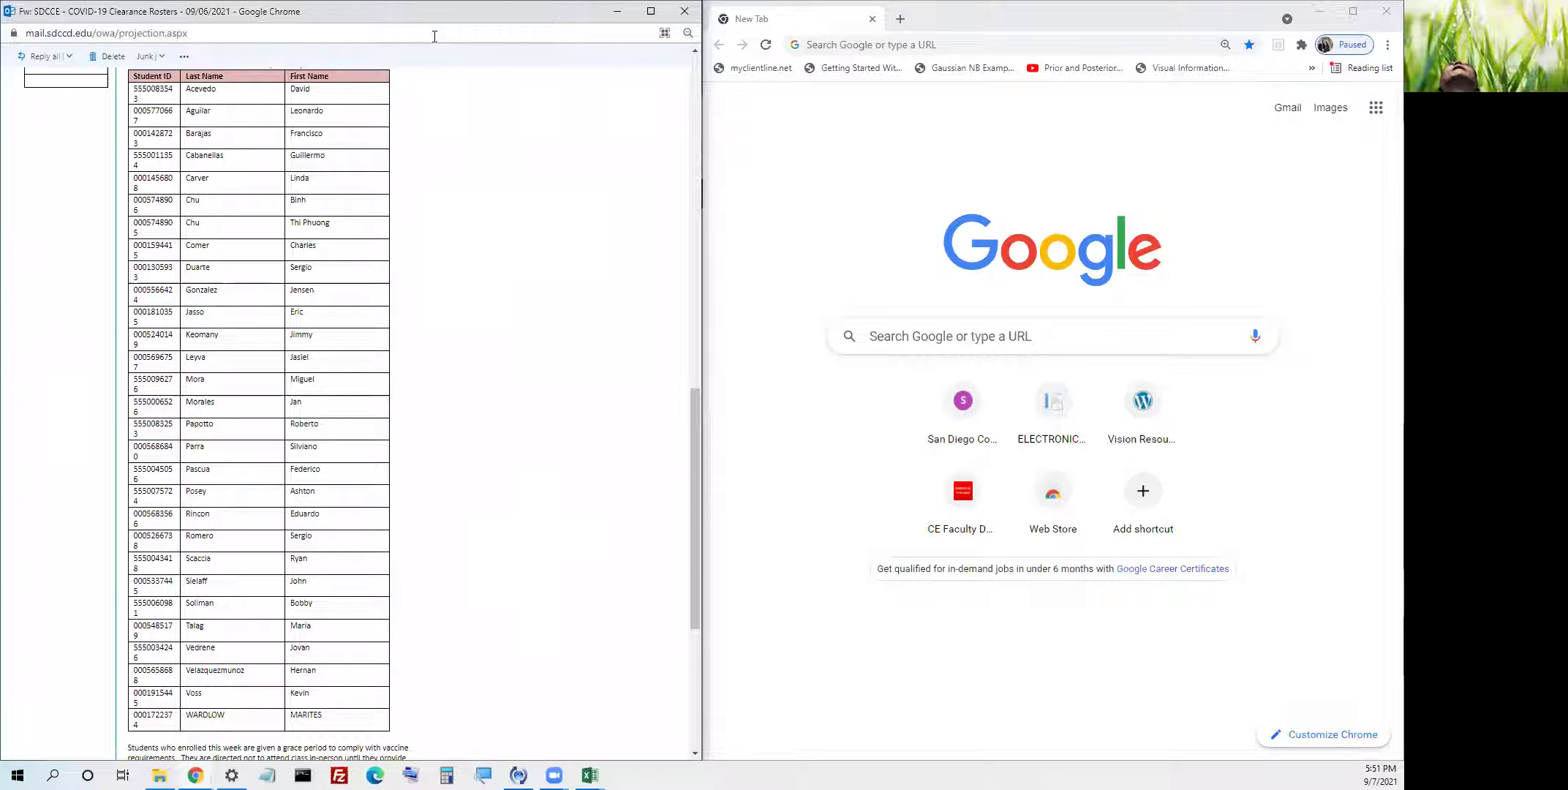
pyautogui.click(355, 35)
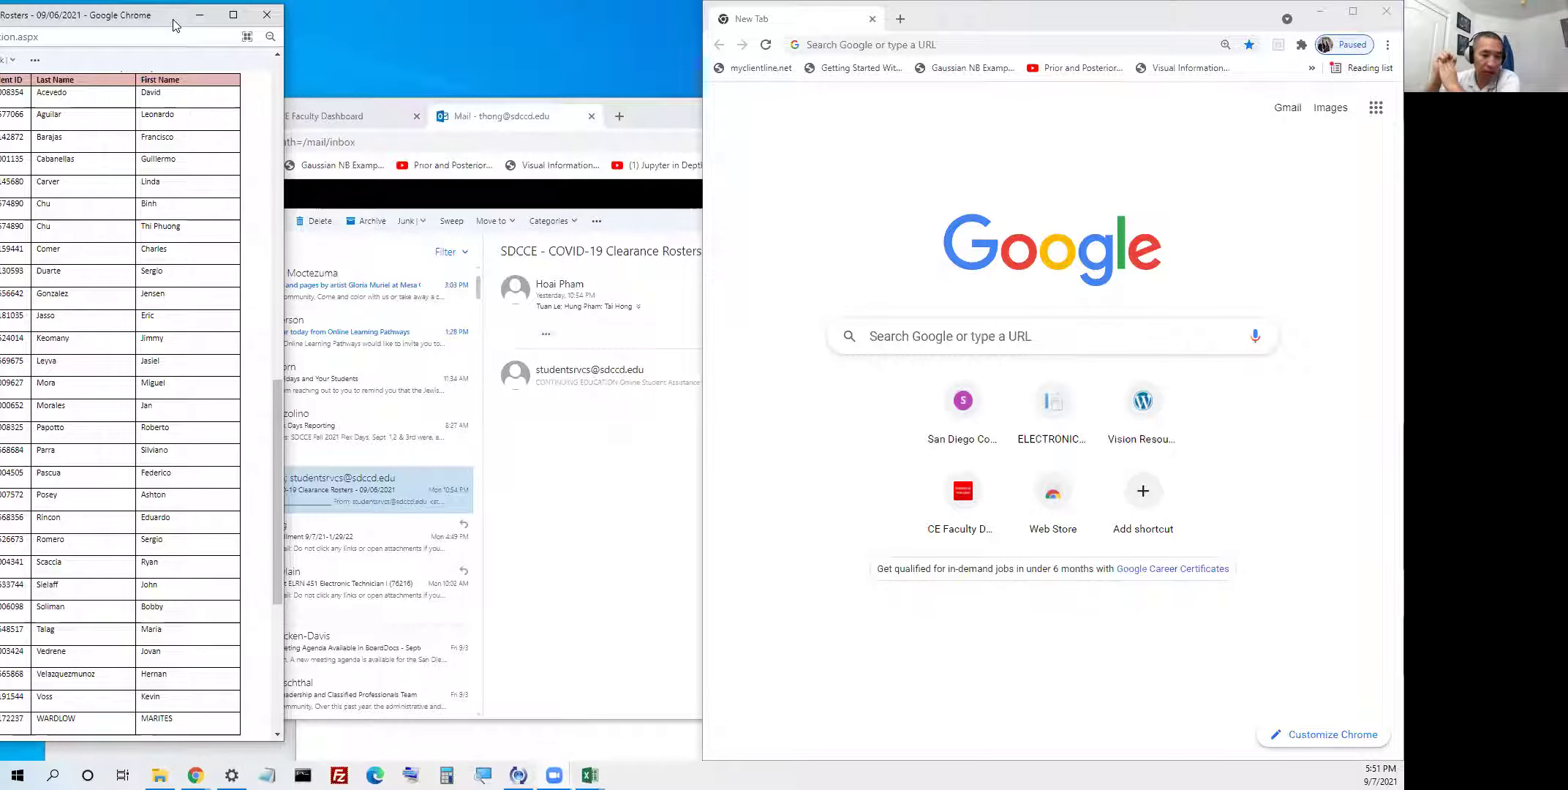
# - Move the COVID-19 Clearance Rosters email window slightly lower and close it
pyautogui.moveTo(172, 19); pyautogui.dragTo(171, 25)
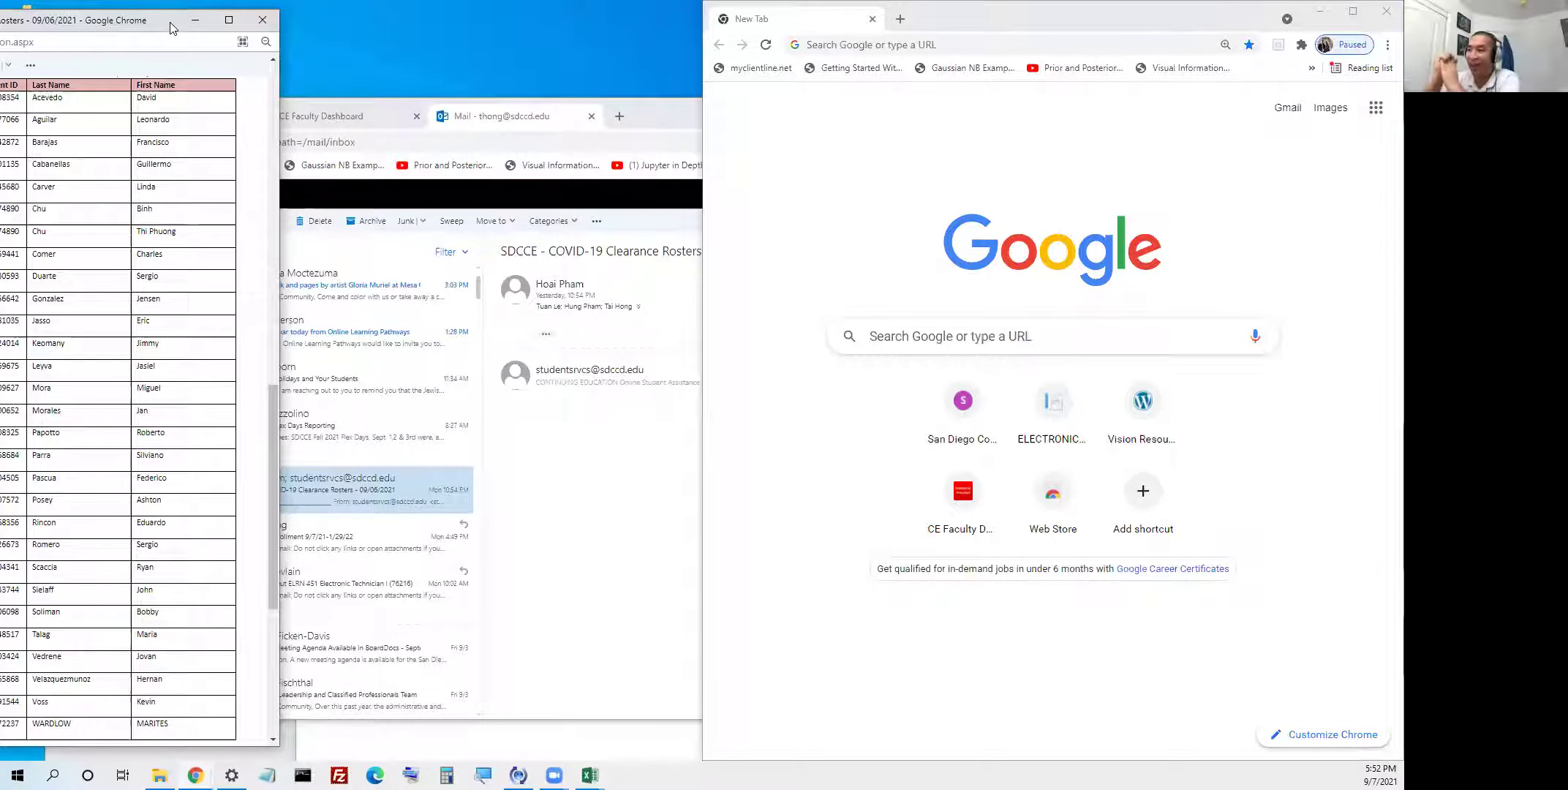
pyautogui.moveTo(171, 23); pyautogui.dragTo(170, 34)
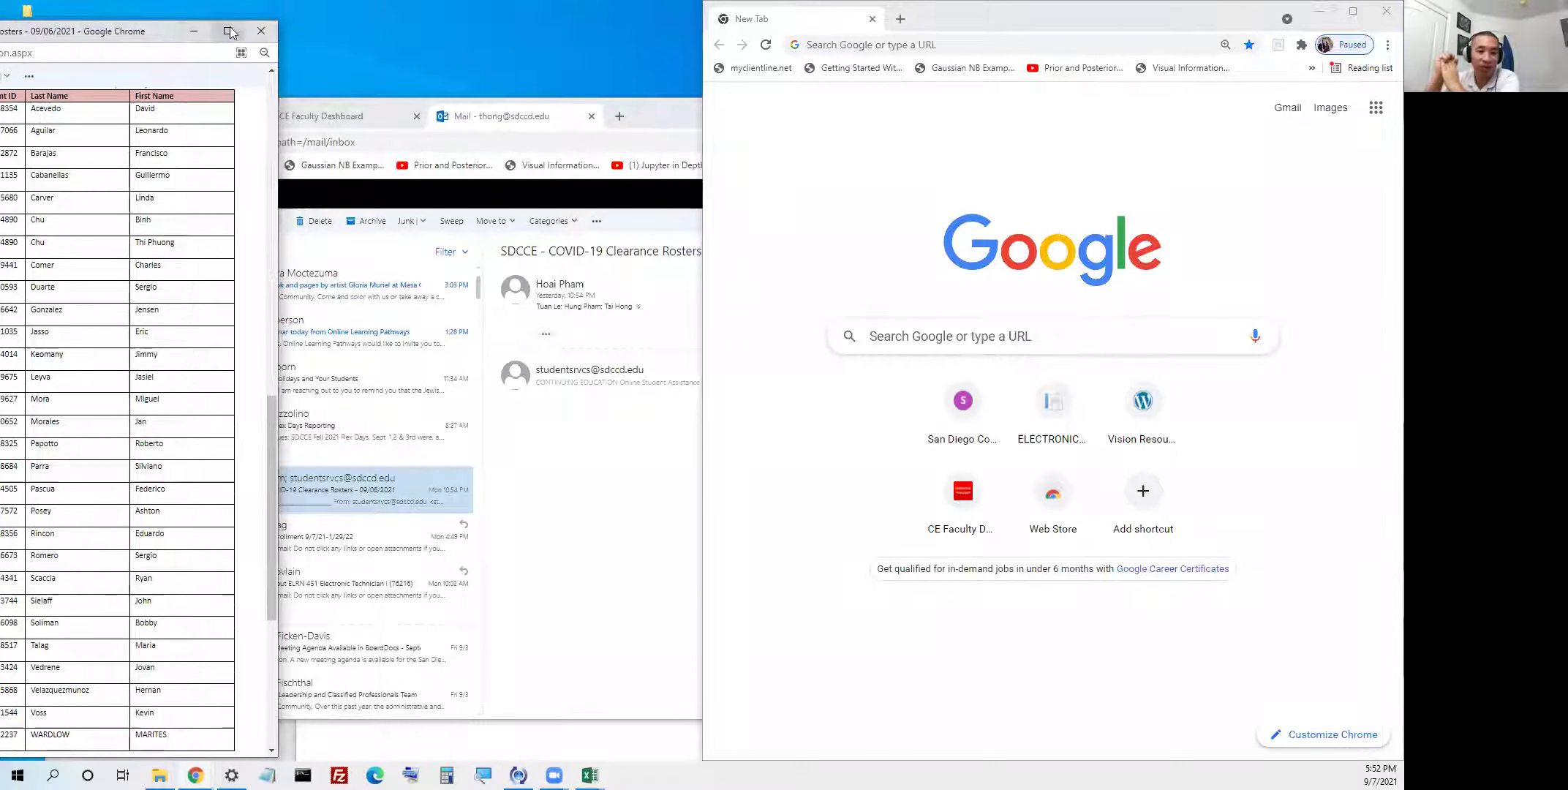
pyautogui.click(261, 32)
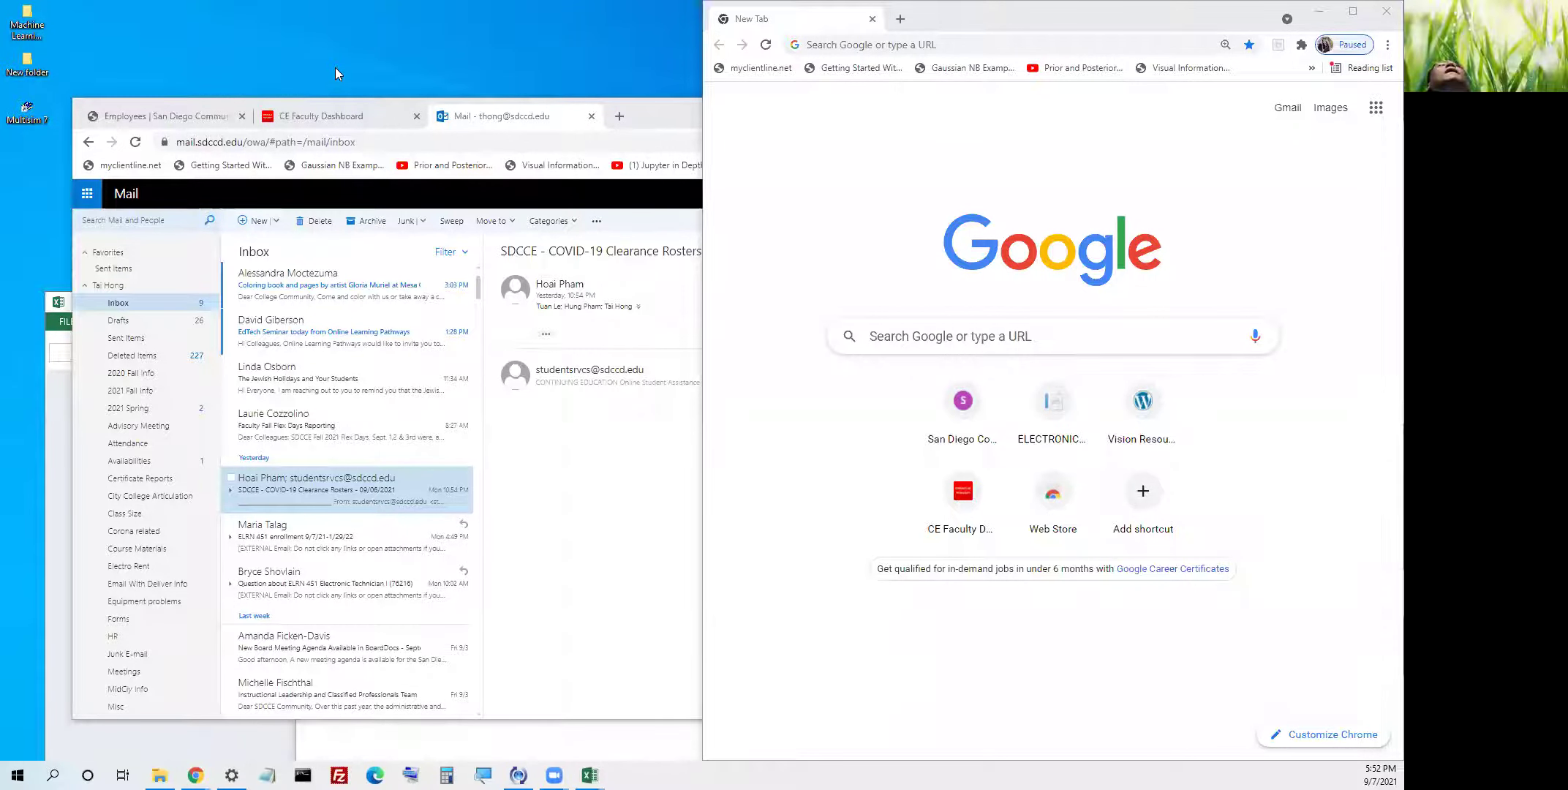
# - Reposition the mail inbox window and place the new browser window overlapping in front of it
pyautogui.click(648, 114)
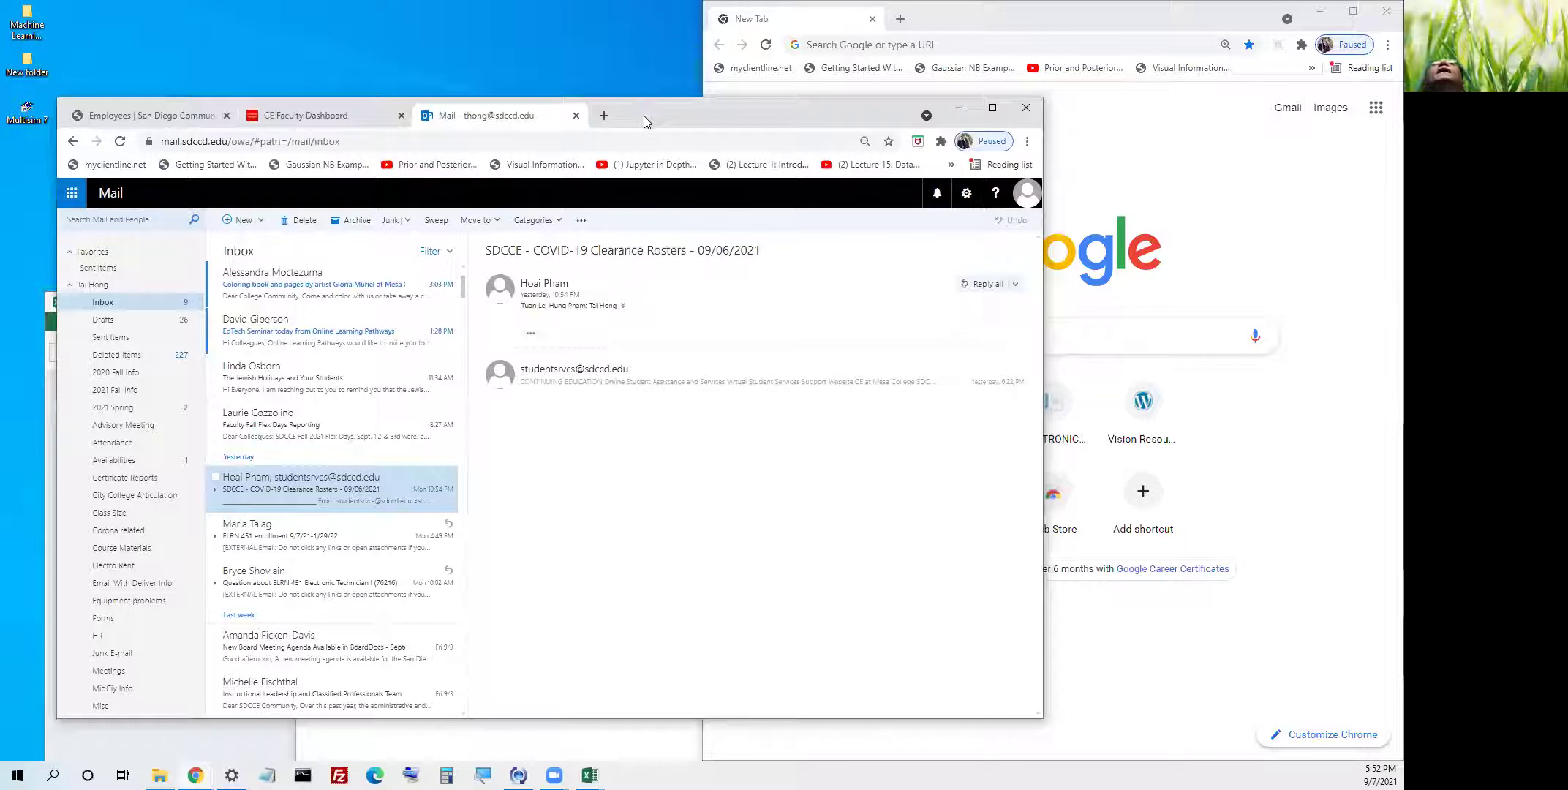
pyautogui.moveTo(643, 115); pyautogui.dragTo(639, 137)
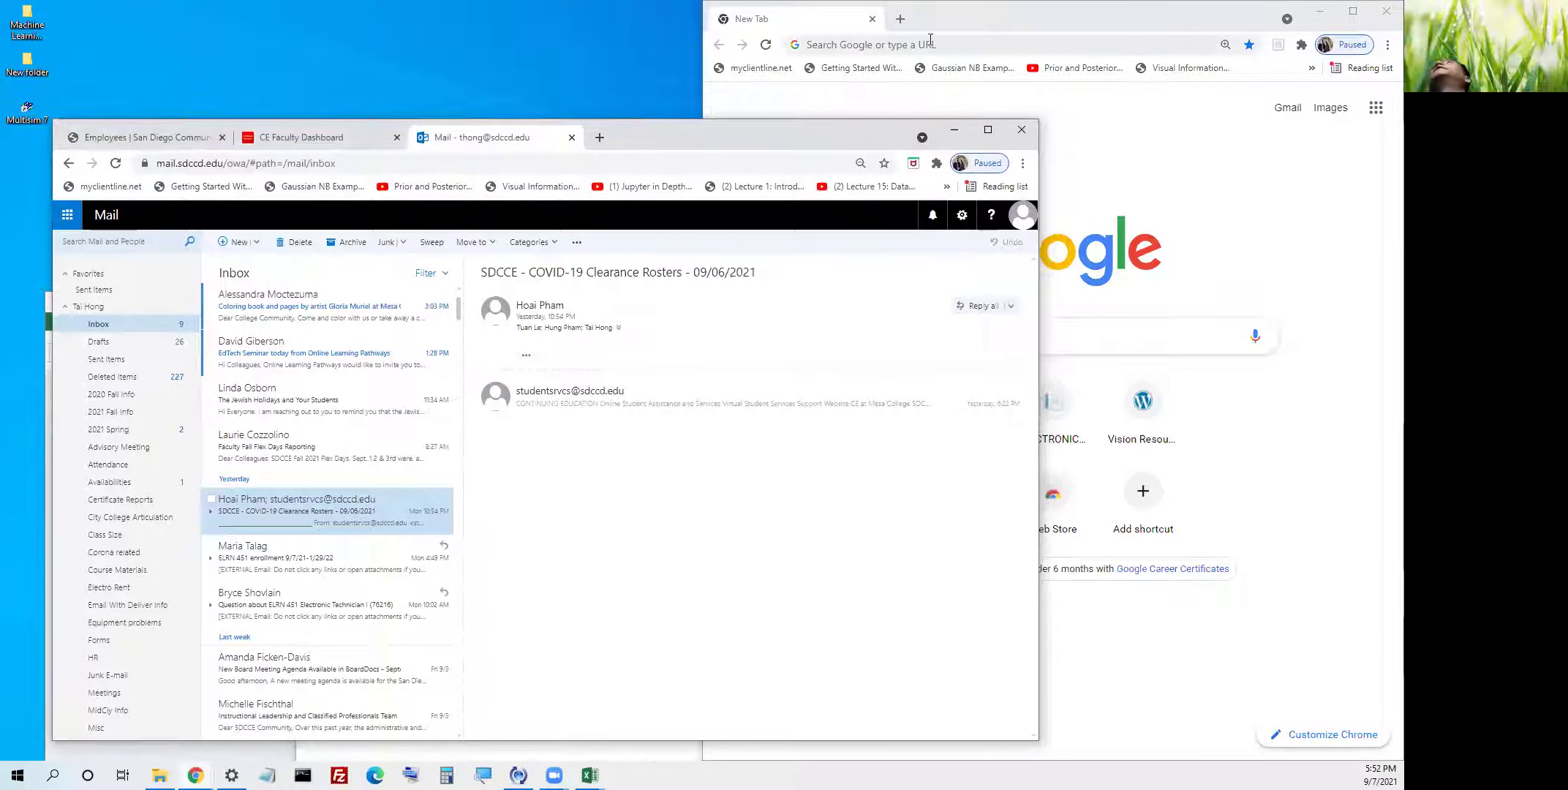
pyautogui.moveTo(950, 33); pyautogui.dragTo(726, 82)
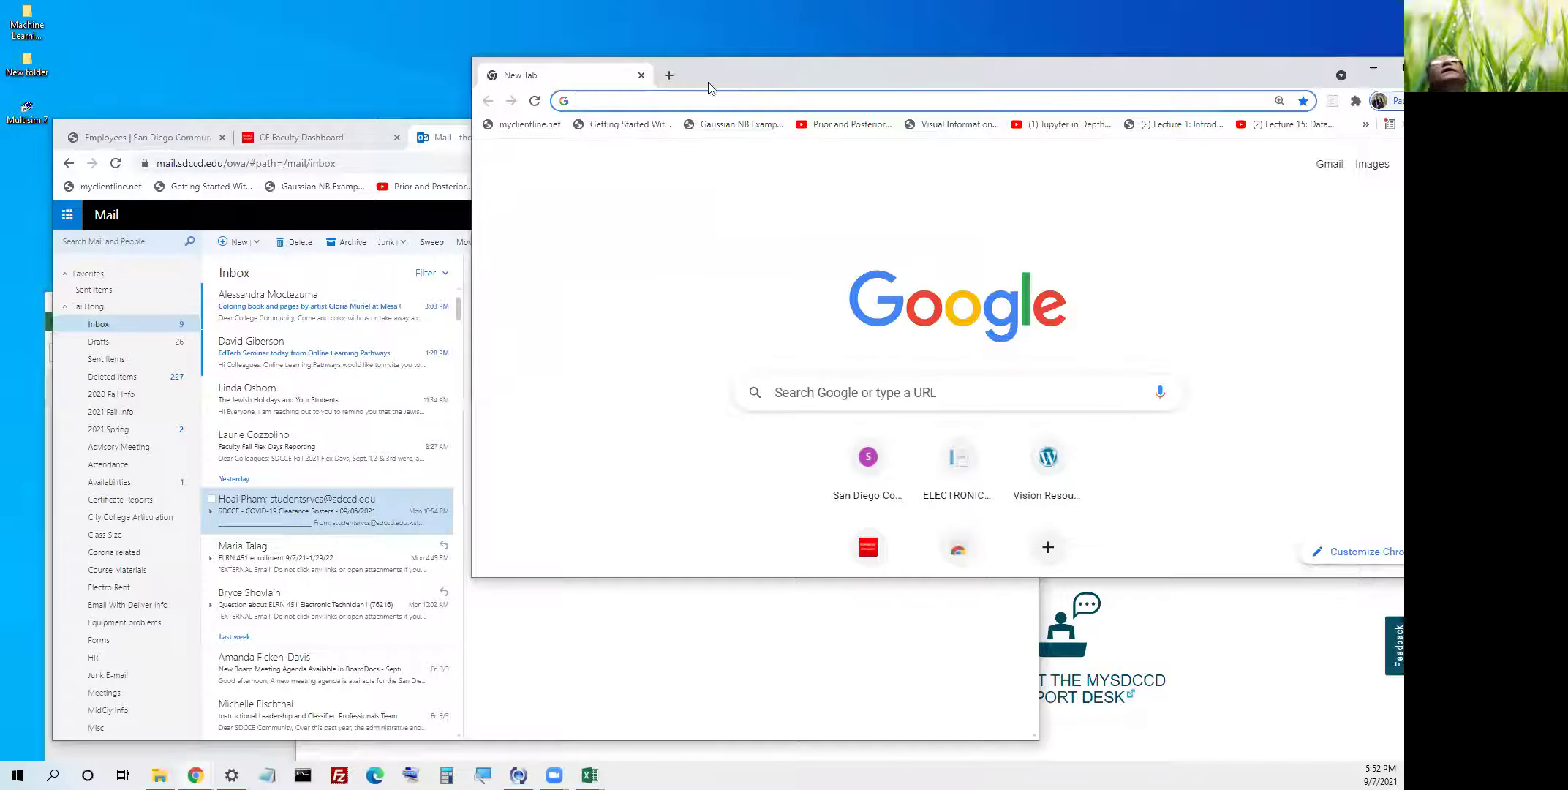
# - Open the Electronics Technician Program website and follow its link about Covid questions and submitting vaccination documentation online
pyautogui.click(869, 458)
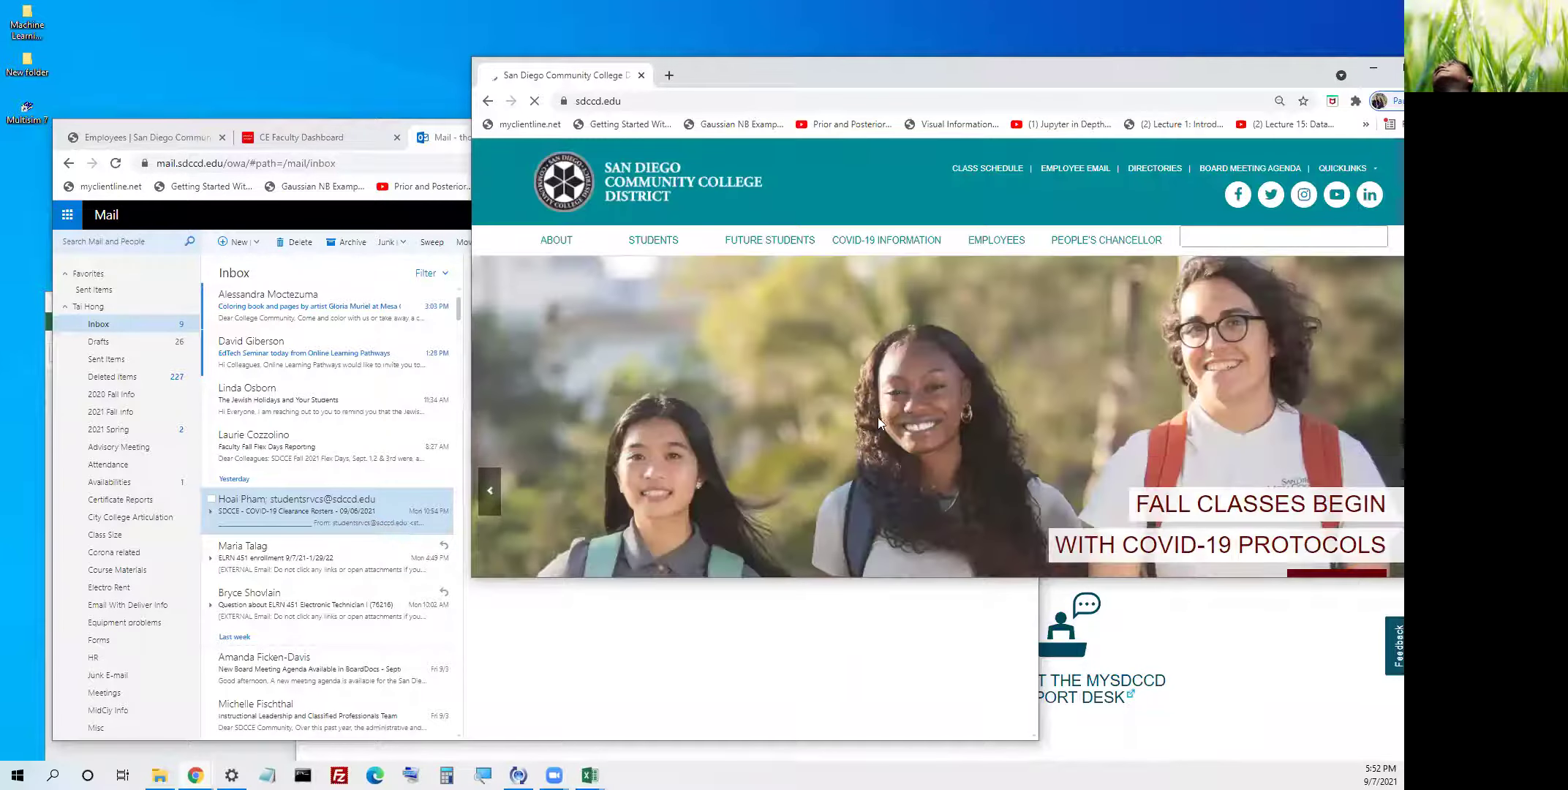
pyautogui.click(488, 102)
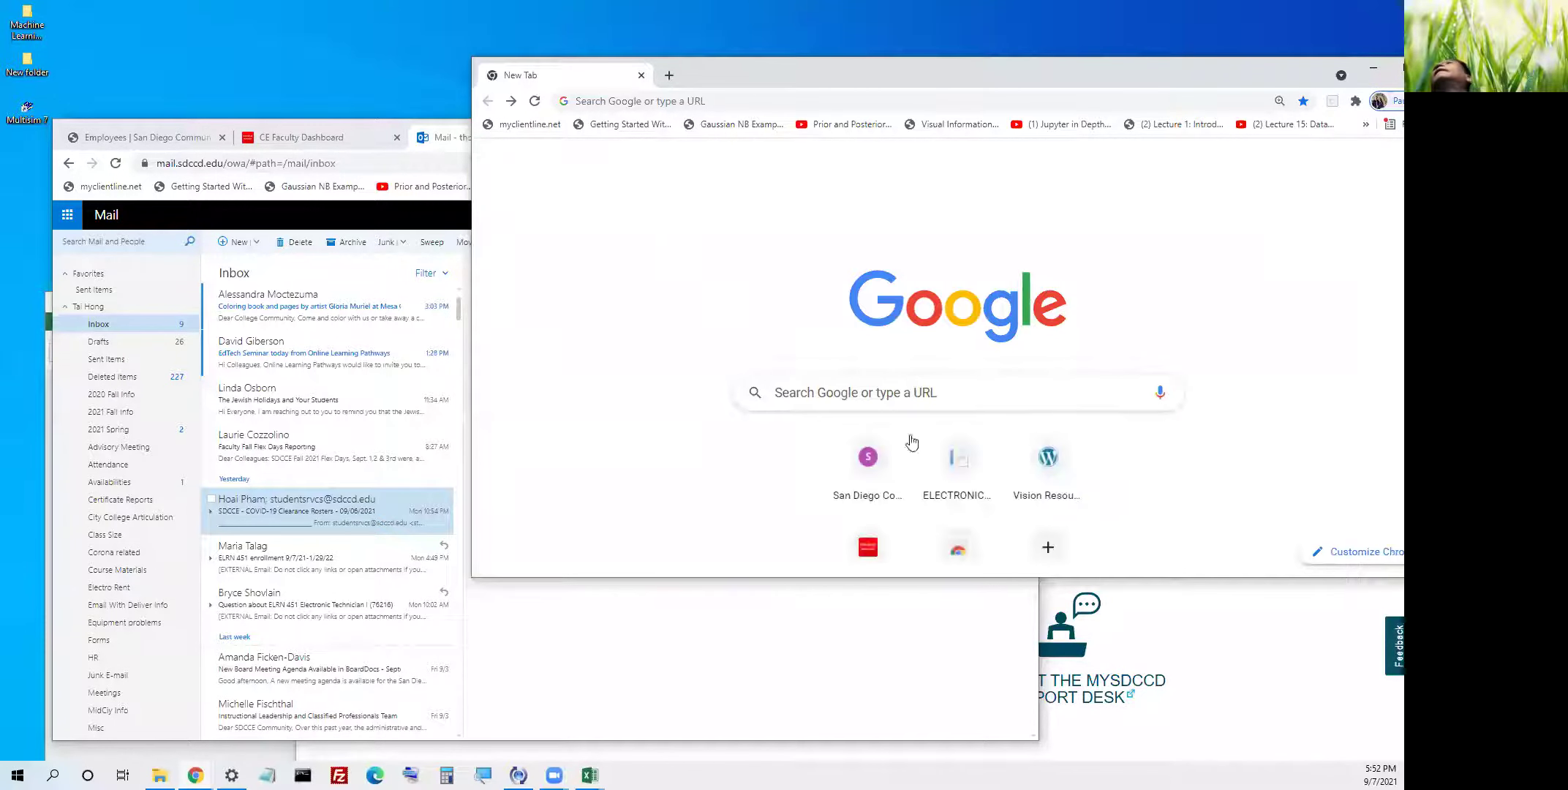
pyautogui.click(943, 465)
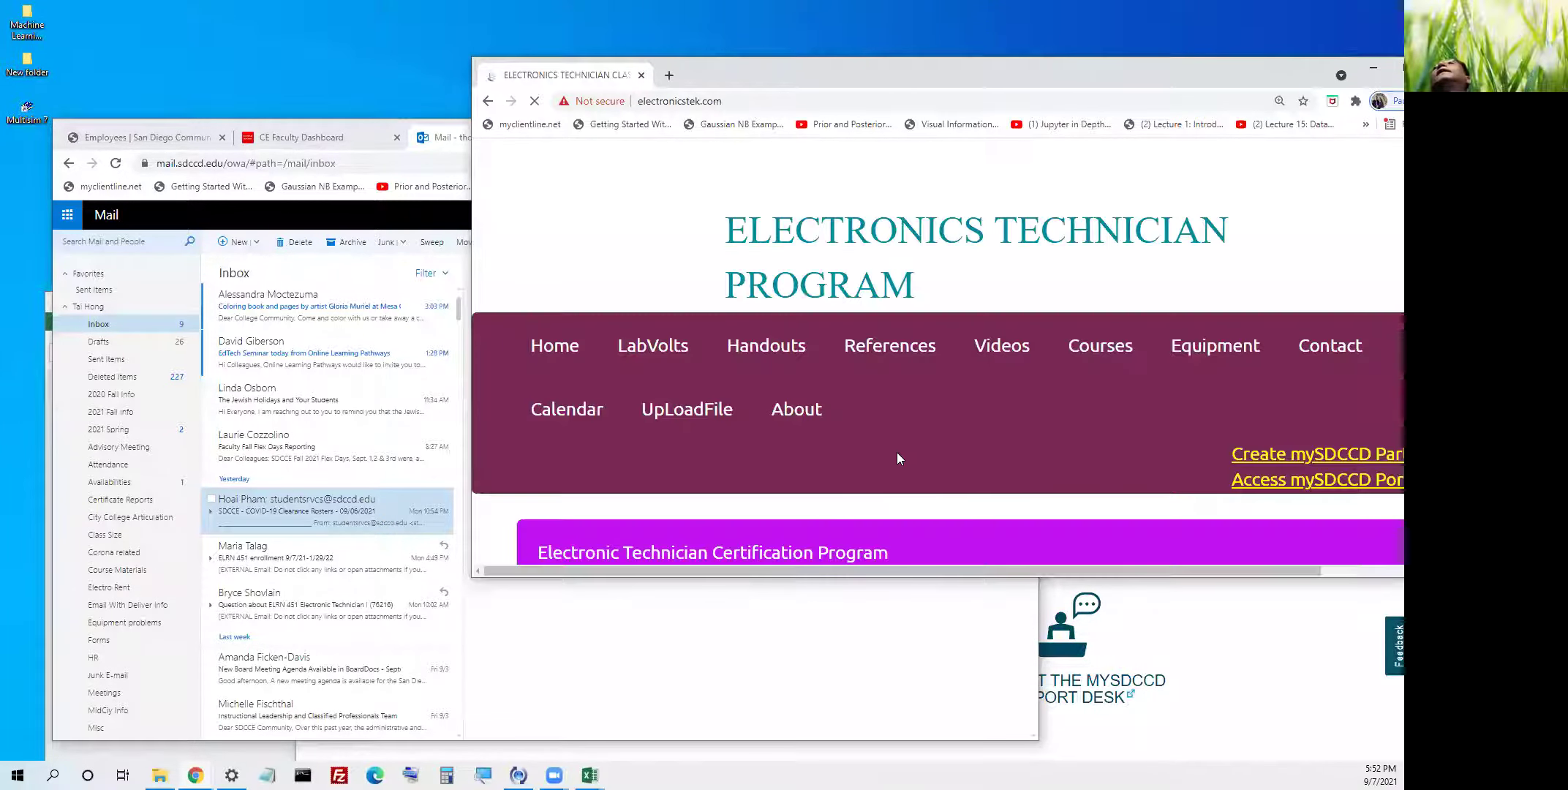
pyautogui.scroll(-8, 898, 458)
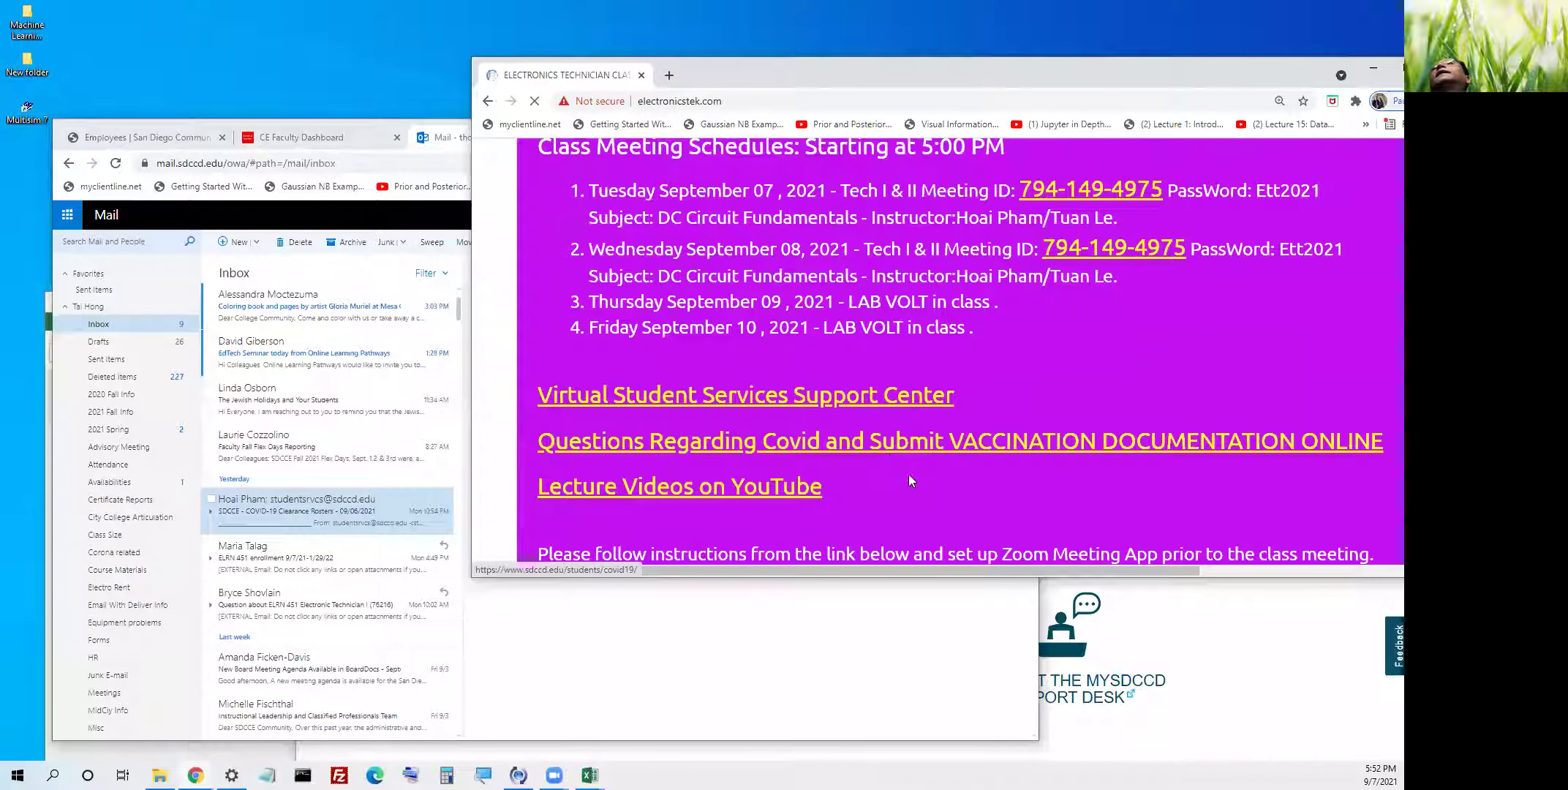
pyautogui.click(802, 452)
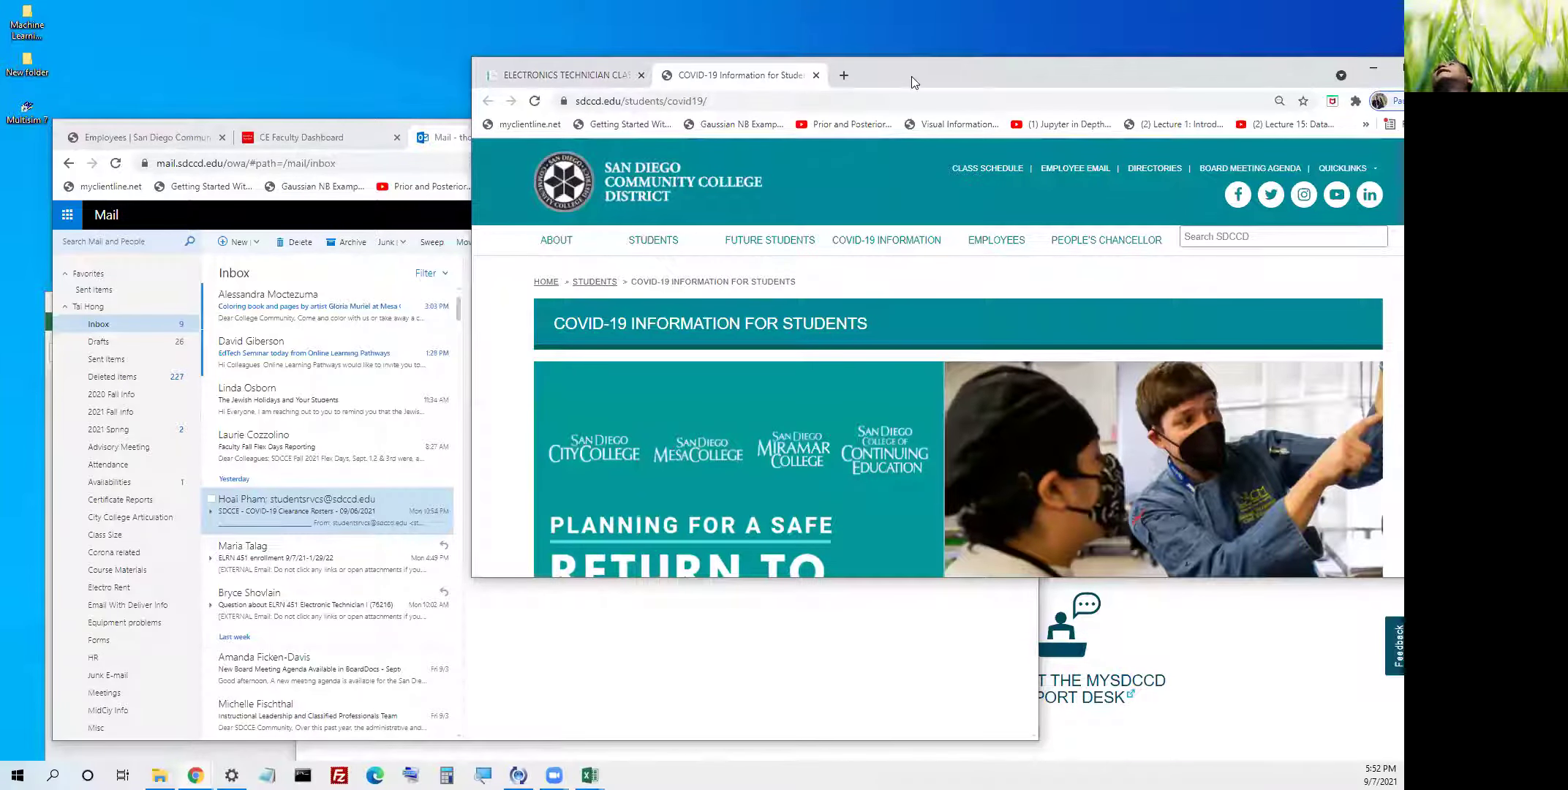
# - Bring the COVID-19 information window fully into view and review vaccination submission, deadlines, vaccine locations and student testing requirements
pyautogui.moveTo(911, 76); pyautogui.dragTo(657, 75)
pyautogui.scroll(-5, 828, 425)
pyautogui.scroll(-3, 828, 425)
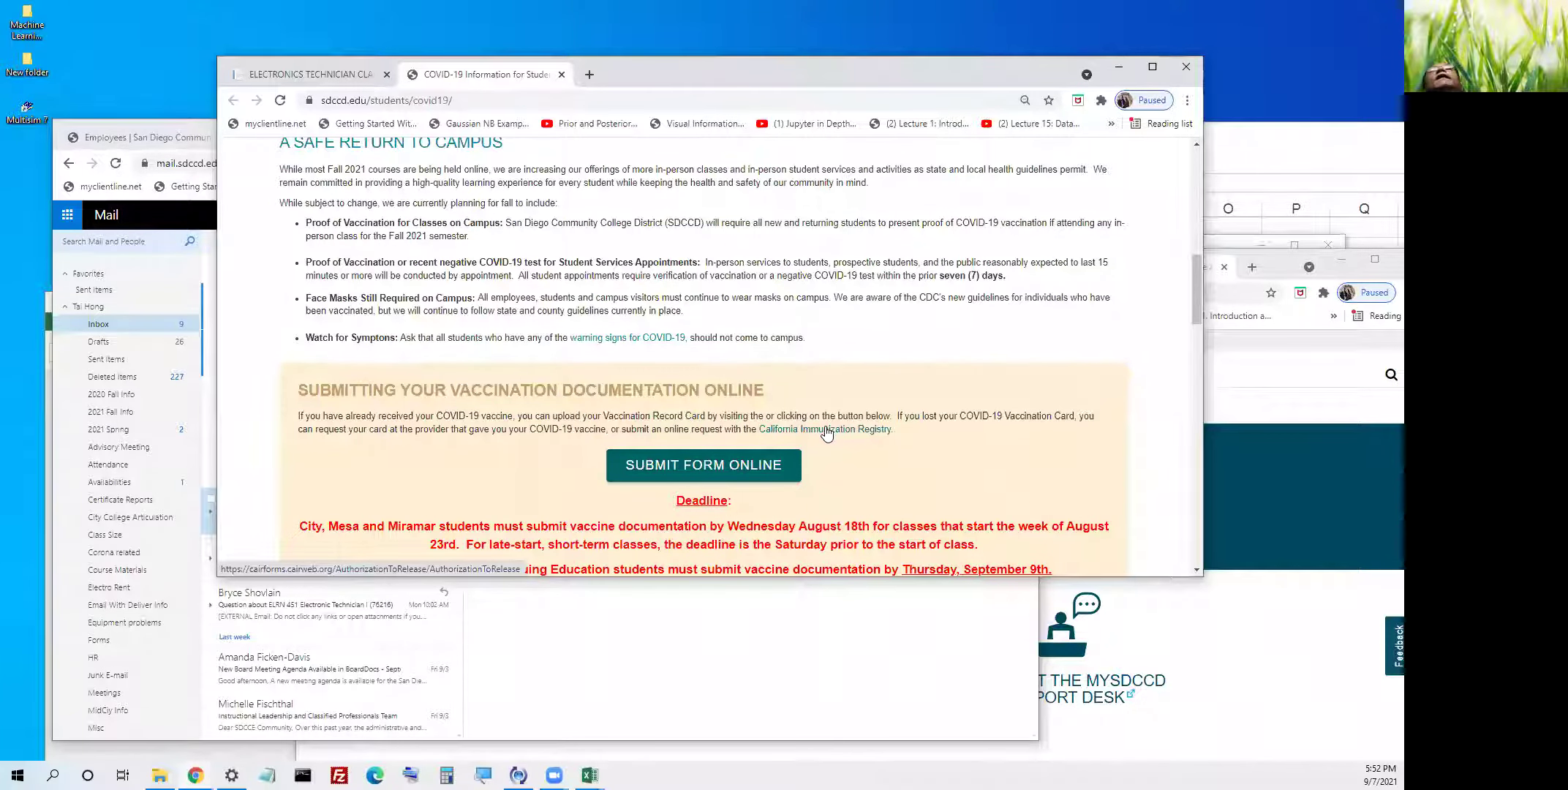
pyautogui.scroll(-2, 825, 431)
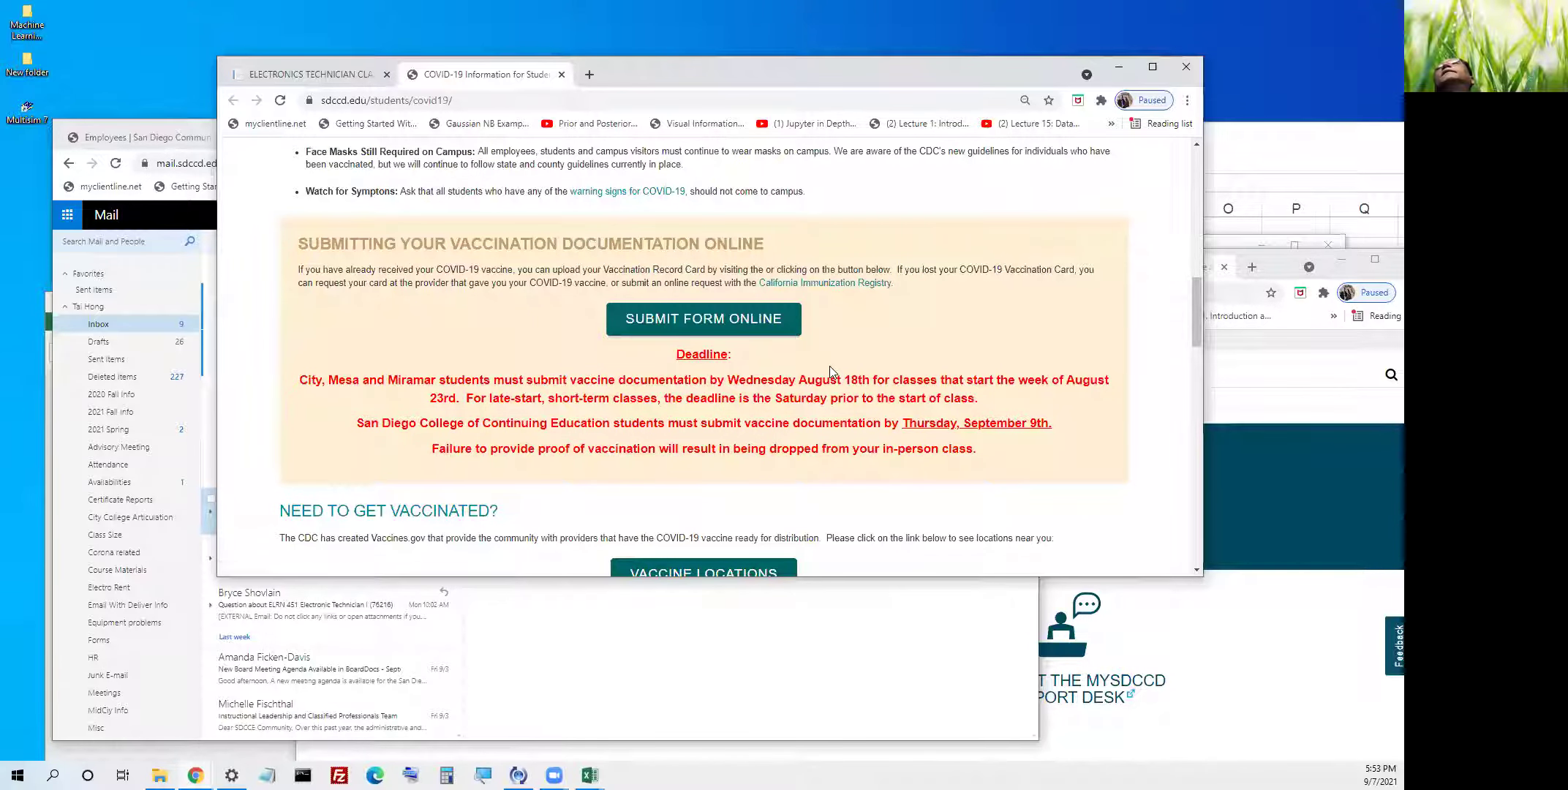
pyautogui.scroll(-2, 819, 374)
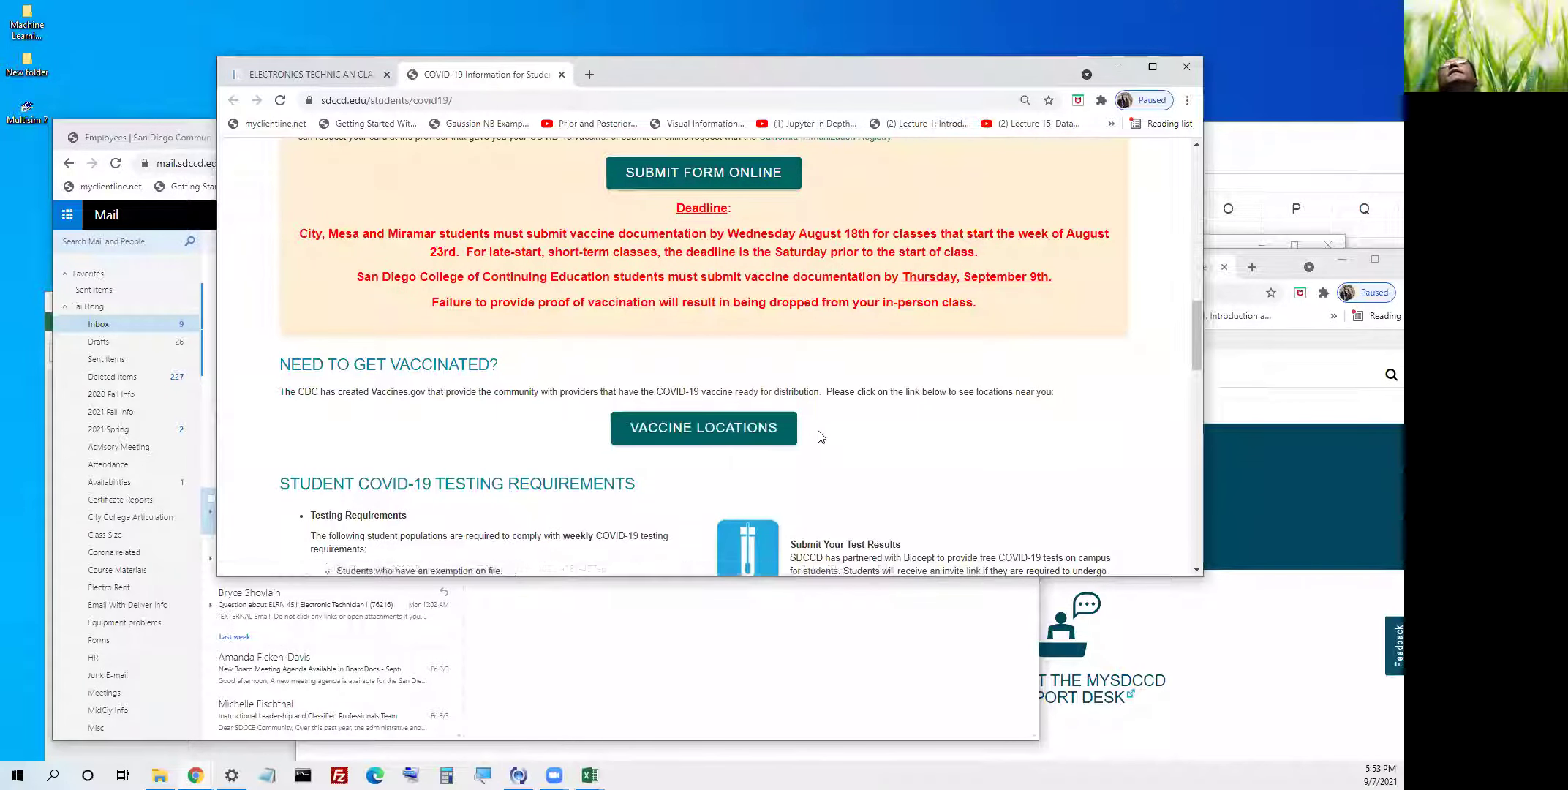
pyautogui.scroll(-1, 816, 437)
pyautogui.scroll(-4, 827, 439)
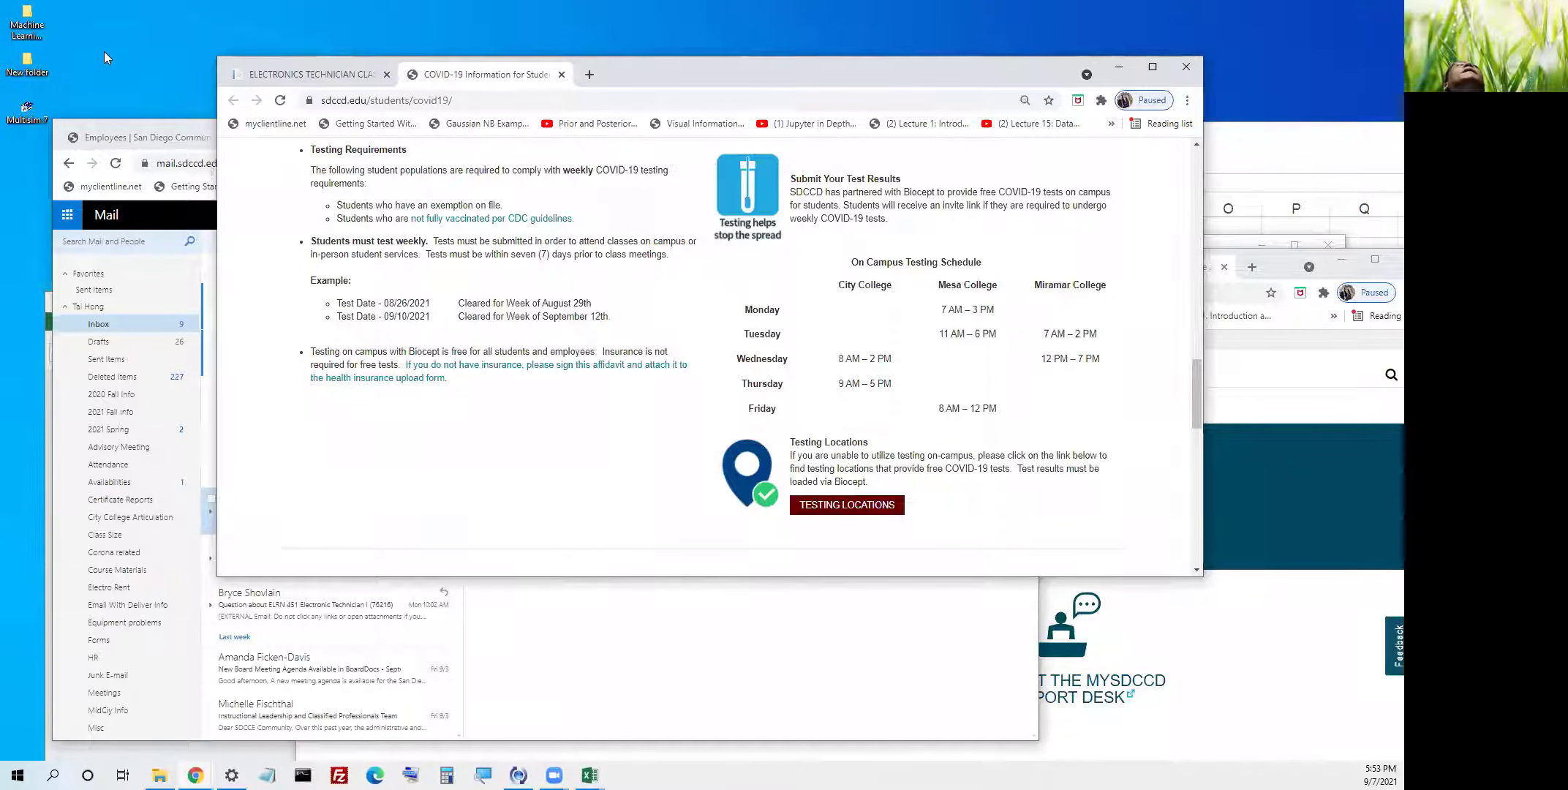
# - Switch to the San Diego Community College District Employees page in the mail browser window
pyautogui.click(149, 126)
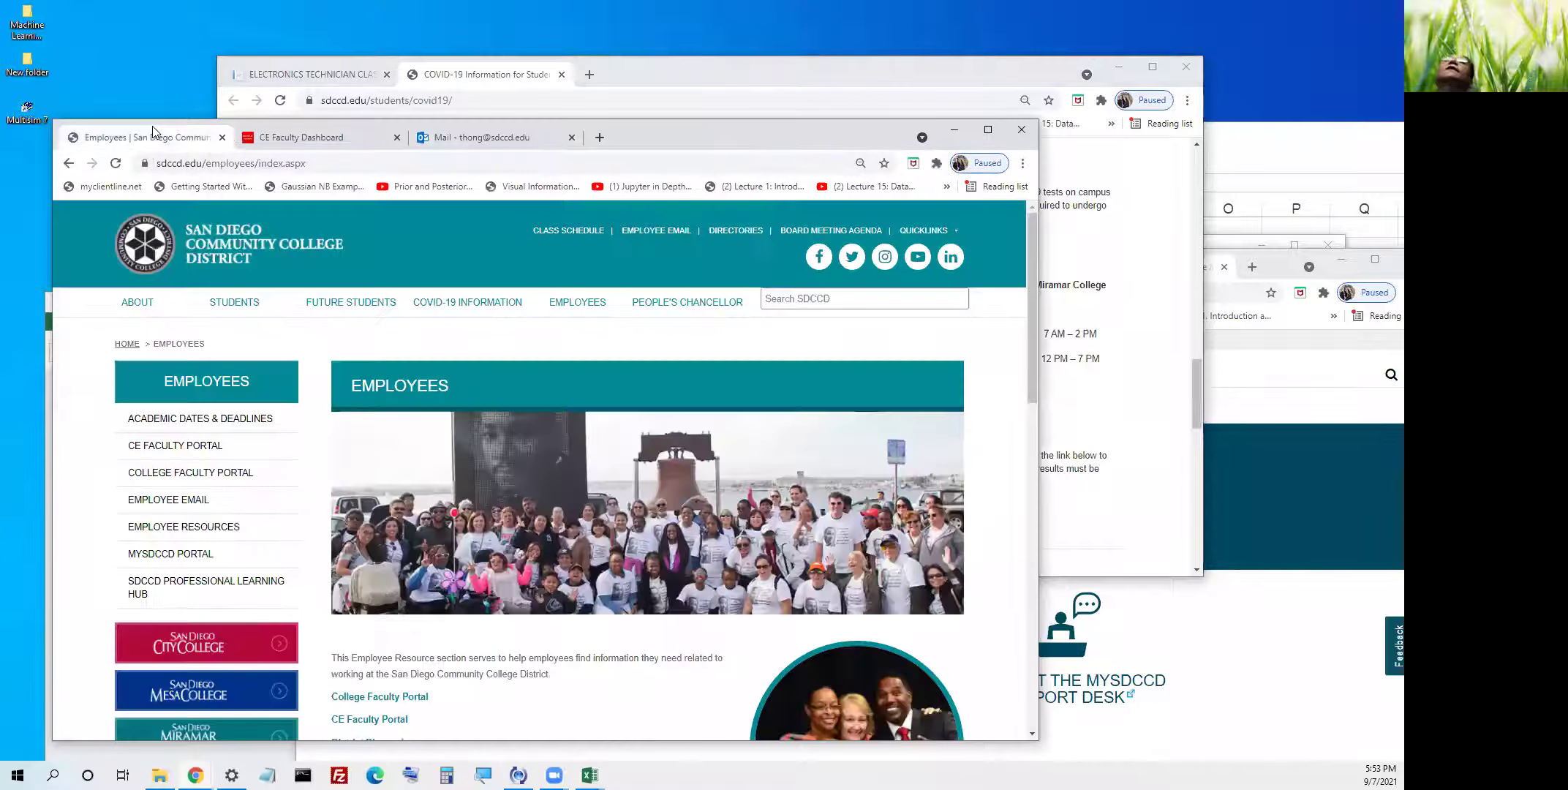